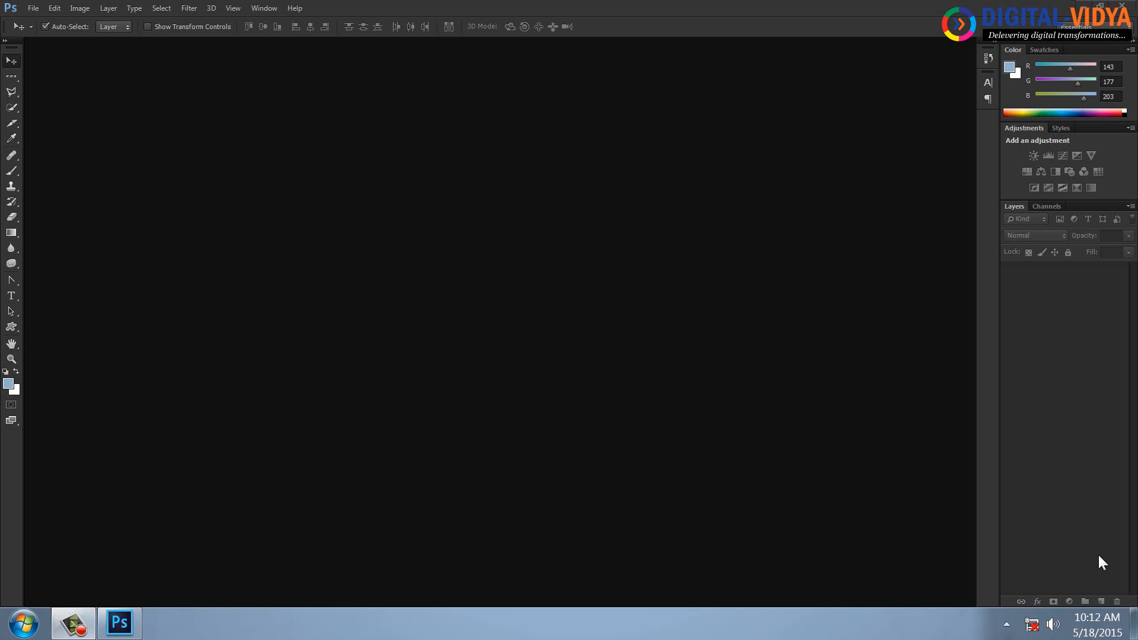
# - Activate the Custom Shape tool and open its shape picker
pyautogui.click(14, 325)
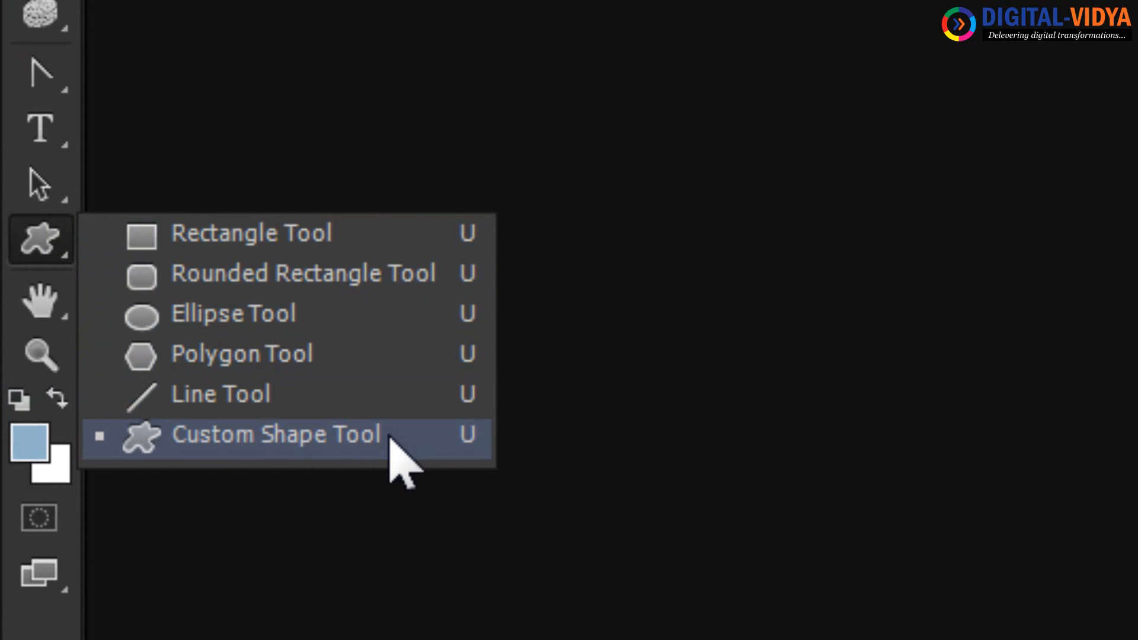
pyautogui.click(261, 438)
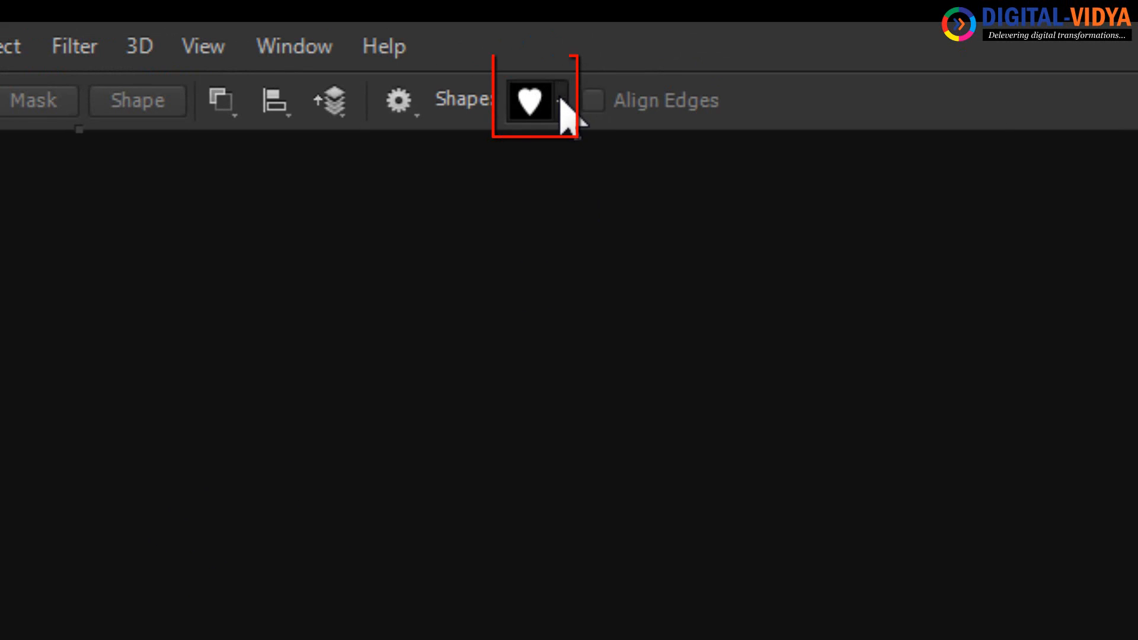
pyautogui.click(560, 102)
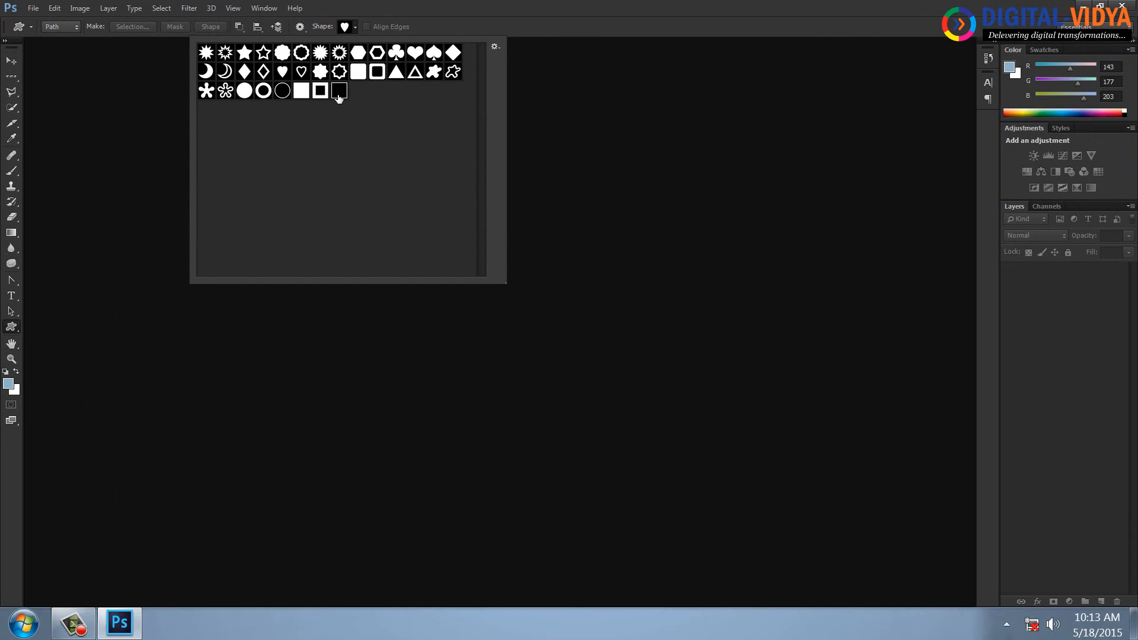
# - Replace the current custom shapes with the Grime Vector Pack set, followed by the Nature set
pyautogui.click(497, 48)
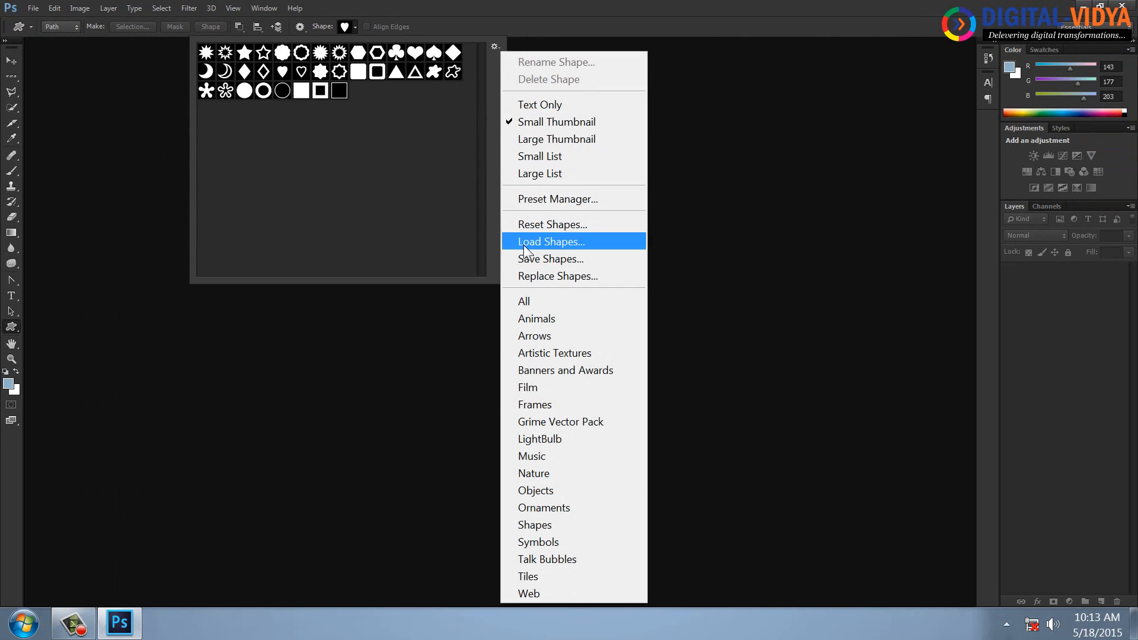
pyautogui.click(544, 422)
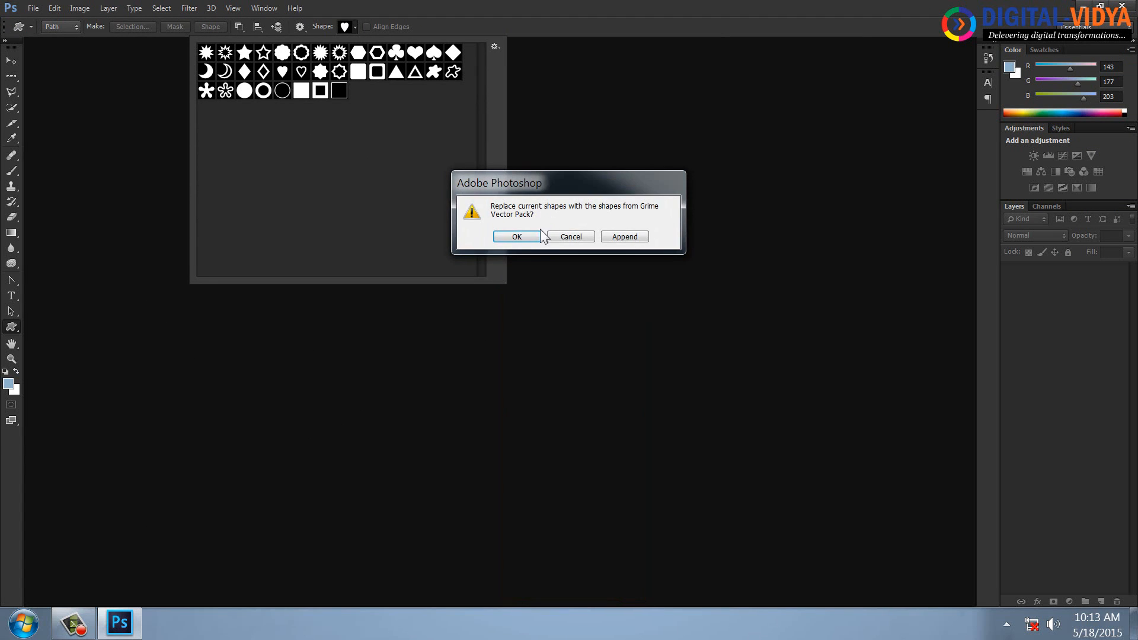
pyautogui.click(520, 236)
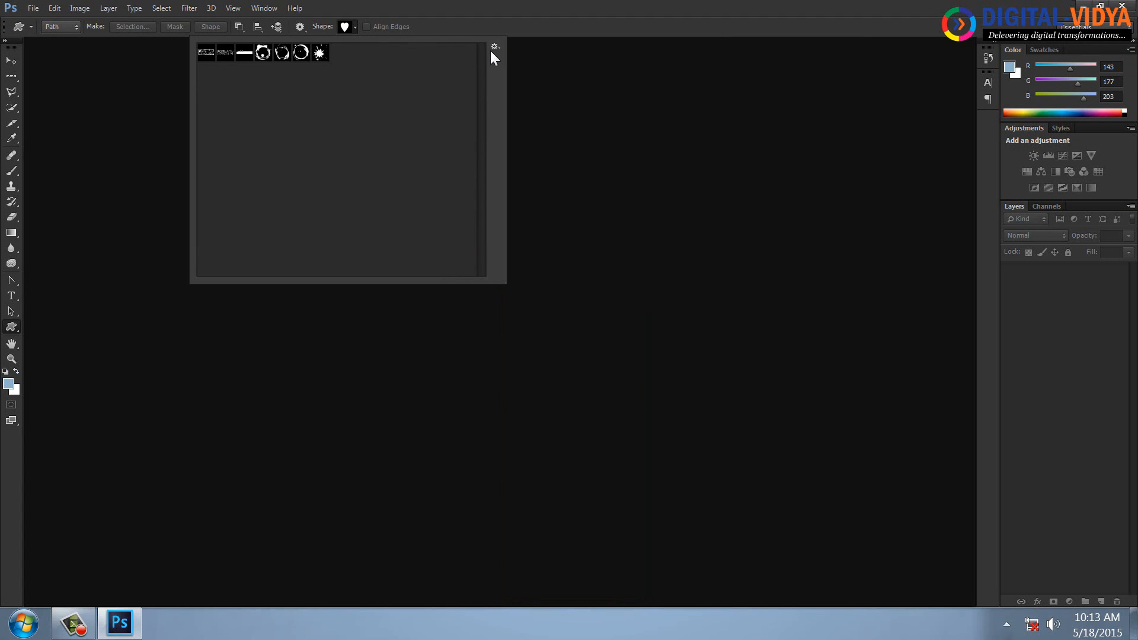
pyautogui.click(495, 47)
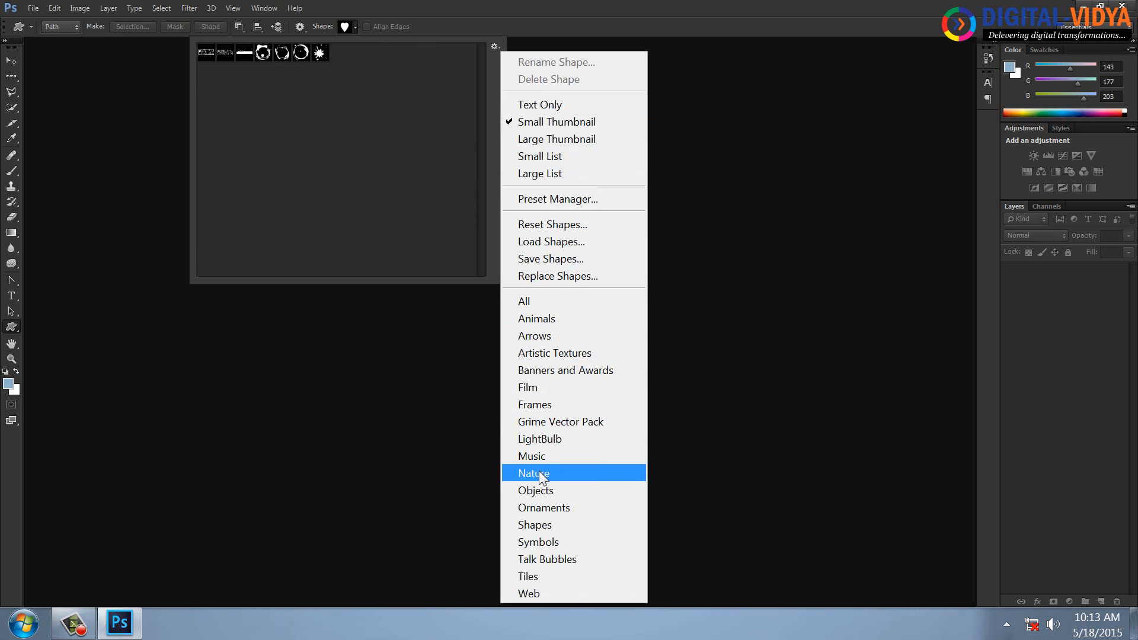
pyautogui.click(539, 473)
pyautogui.click(515, 236)
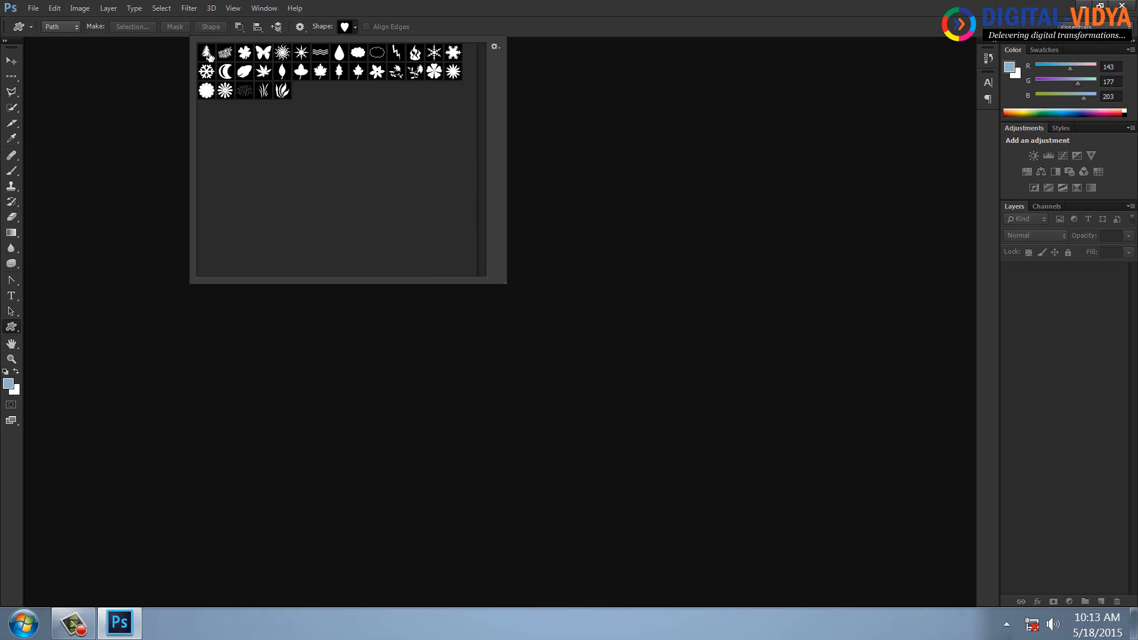
# - Load the Talk Bubbles shape set in place of the current shapes, and replace it with the Web set
pyautogui.click(495, 46)
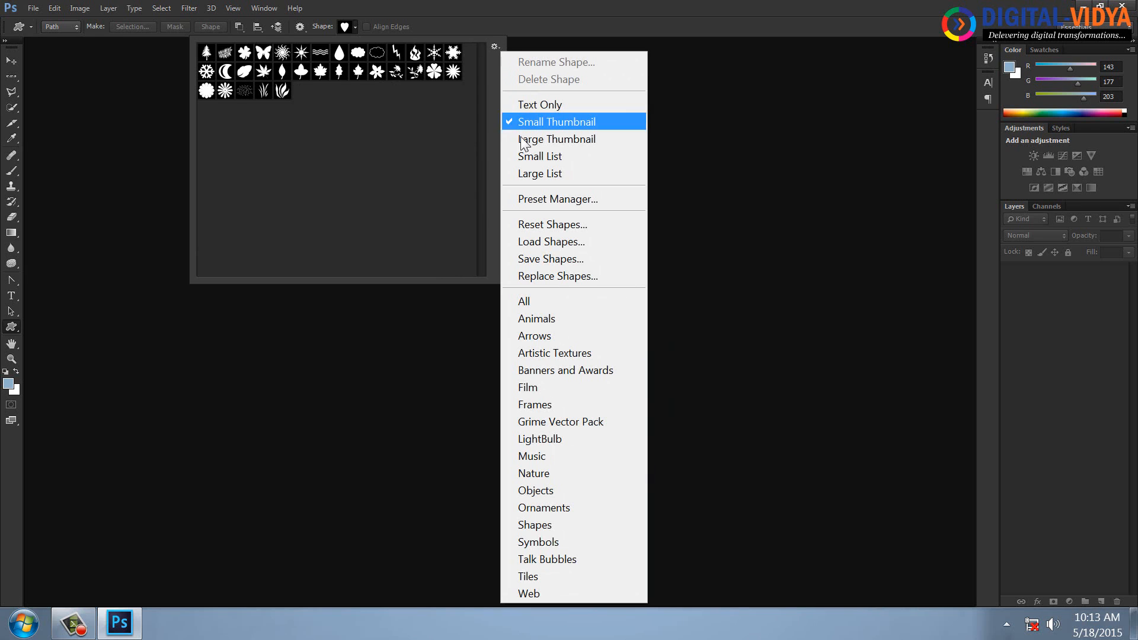
pyautogui.click(532, 560)
pyautogui.click(512, 234)
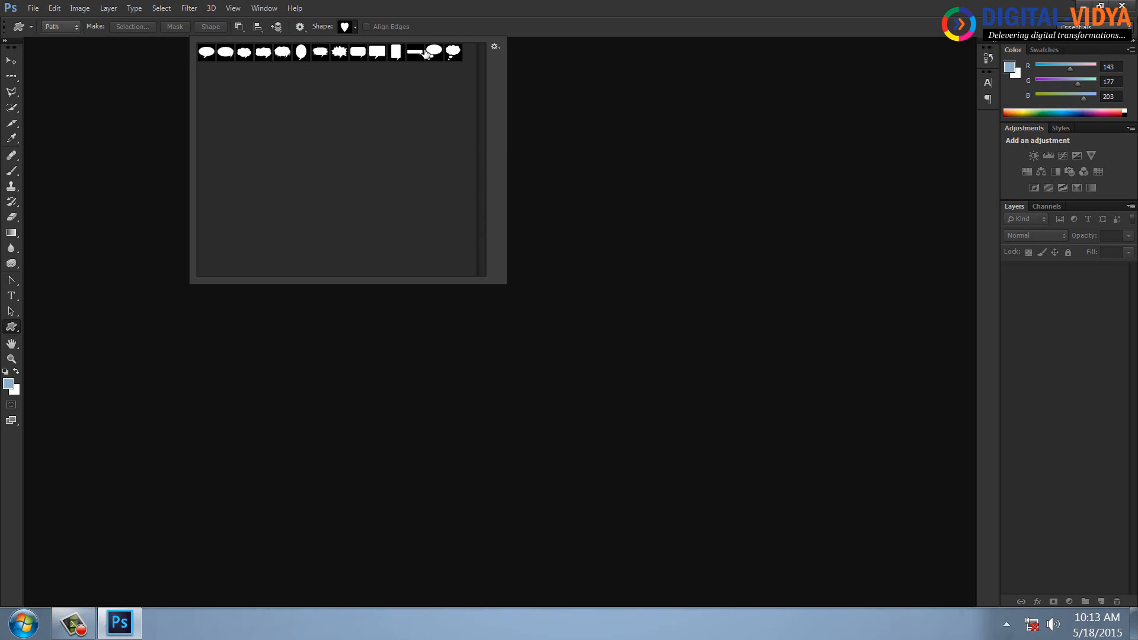
pyautogui.click(495, 46)
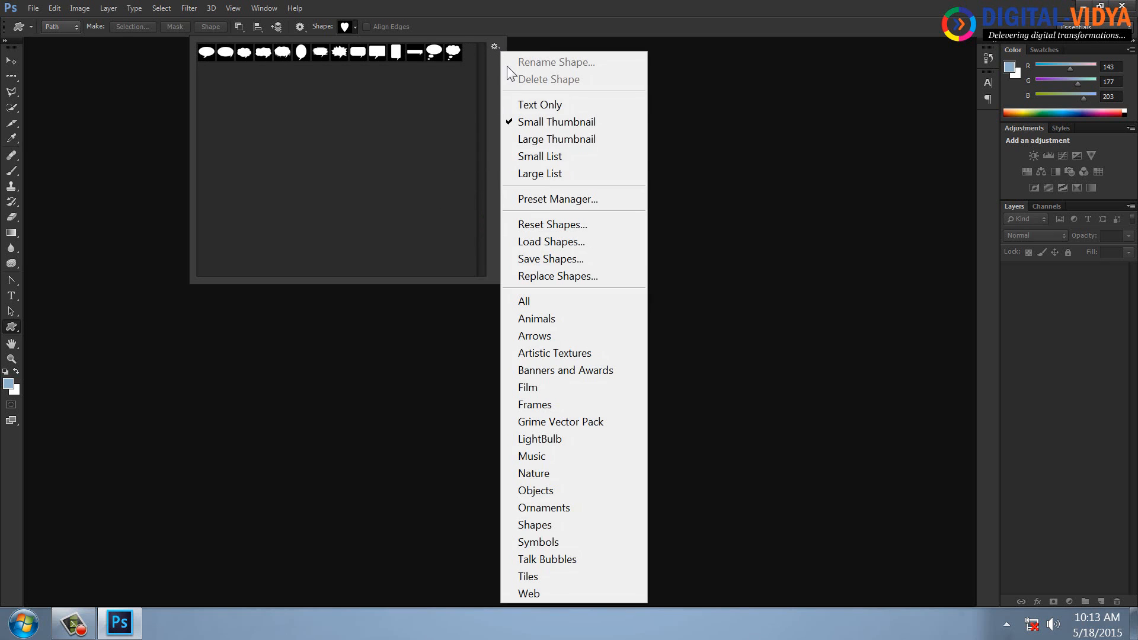
pyautogui.click(537, 589)
pyautogui.click(517, 236)
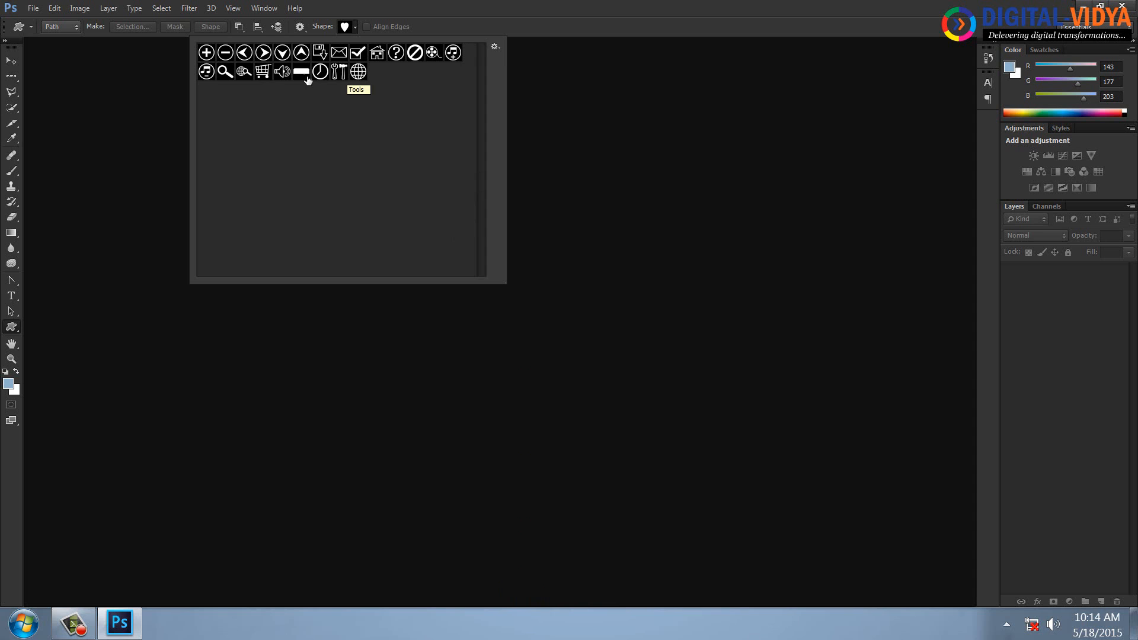
# - Swap the loaded custom shapes for the Music set and then for the Film set
pyautogui.click(495, 46)
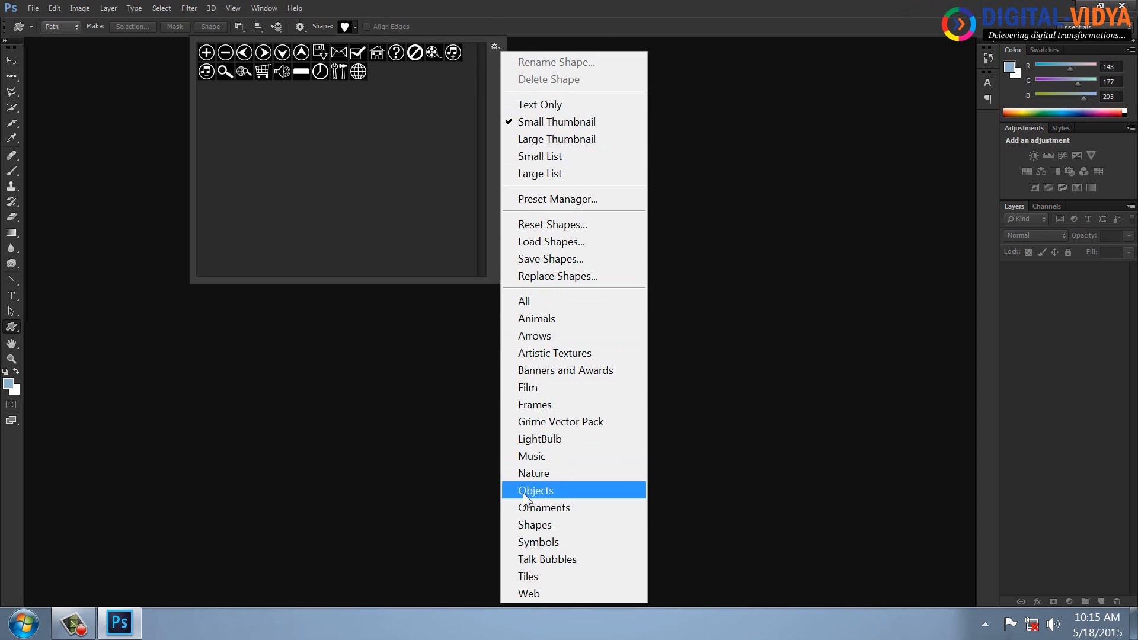
pyautogui.click(529, 456)
pyautogui.click(514, 236)
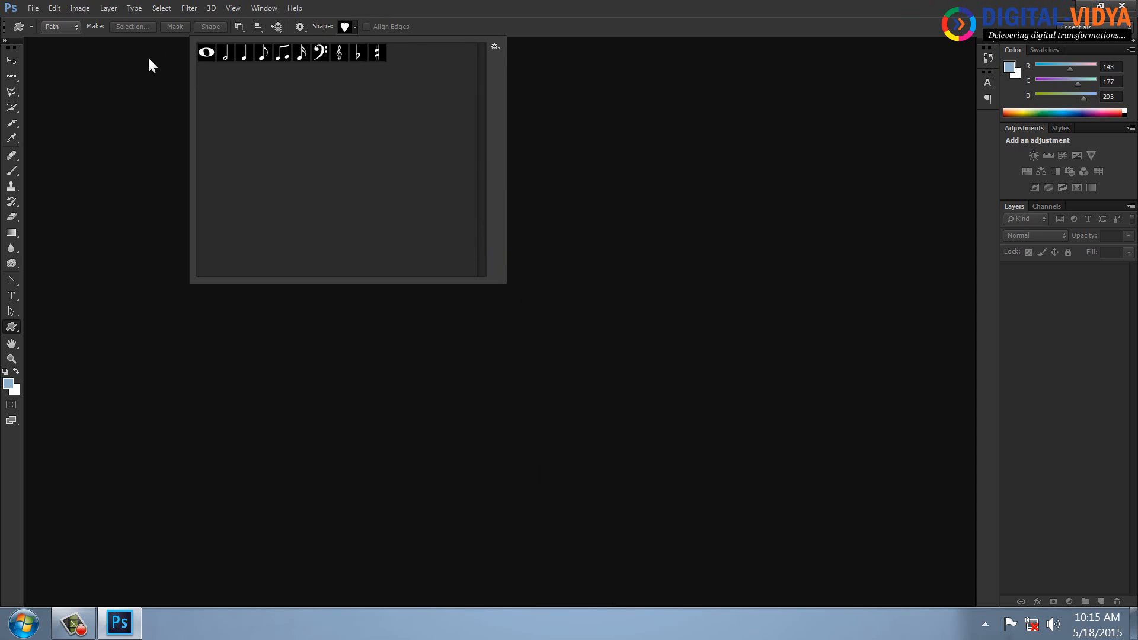
pyautogui.click(495, 46)
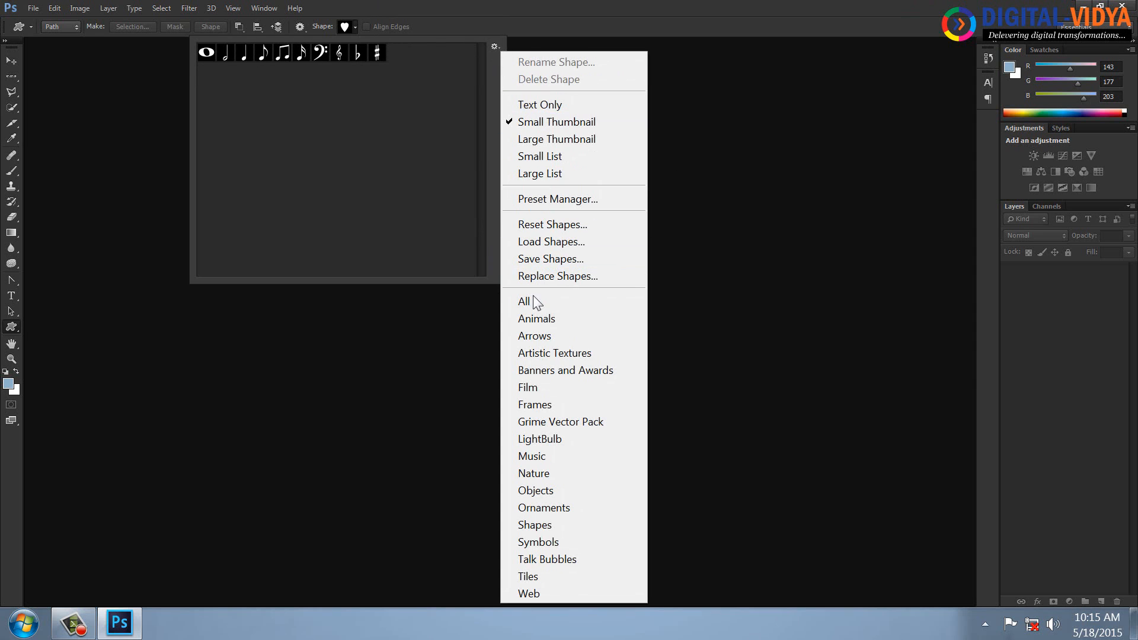
pyautogui.click(536, 388)
pyautogui.click(512, 235)
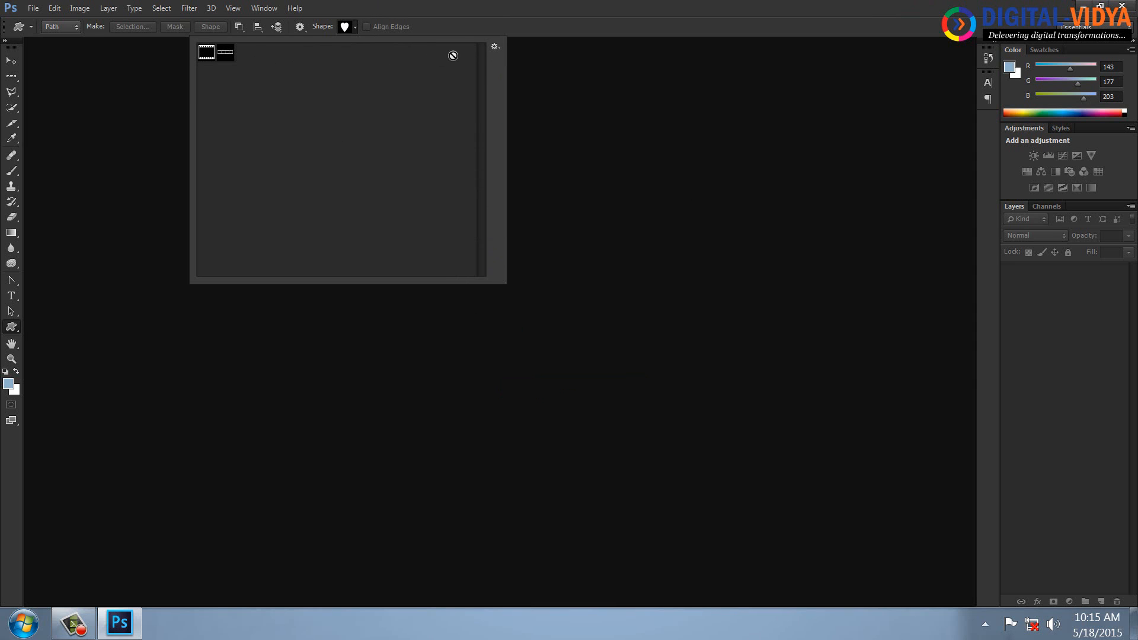
# - Replace the loaded custom shapes with the Arrows set and close the shape picker
pyautogui.click(496, 47)
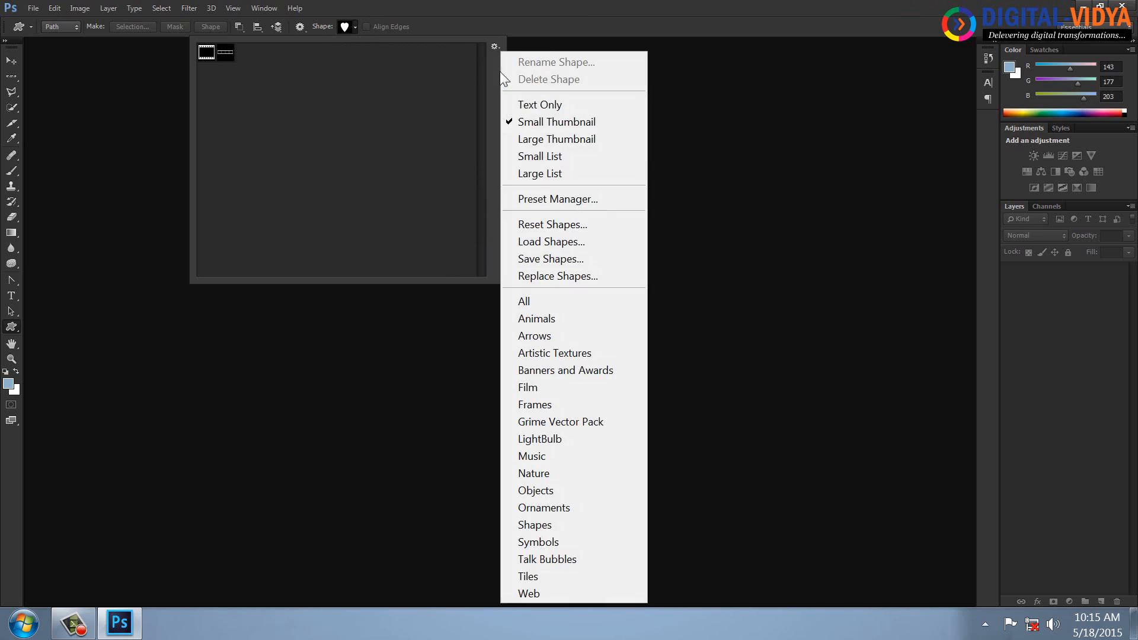
pyautogui.click(525, 336)
pyautogui.click(510, 238)
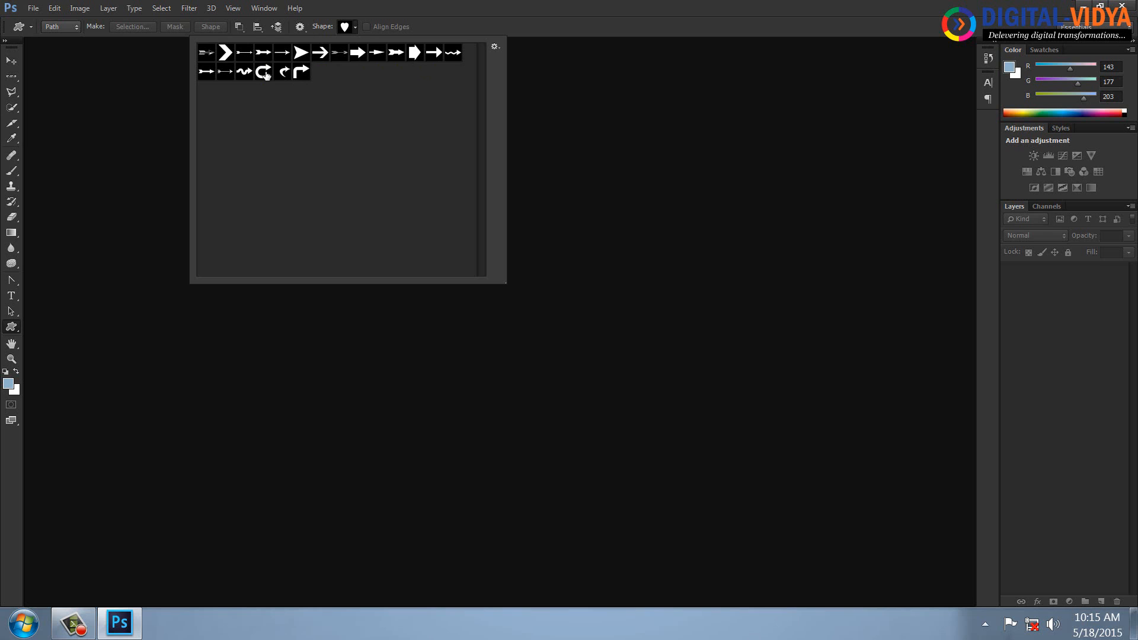
pyautogui.click(485, 7)
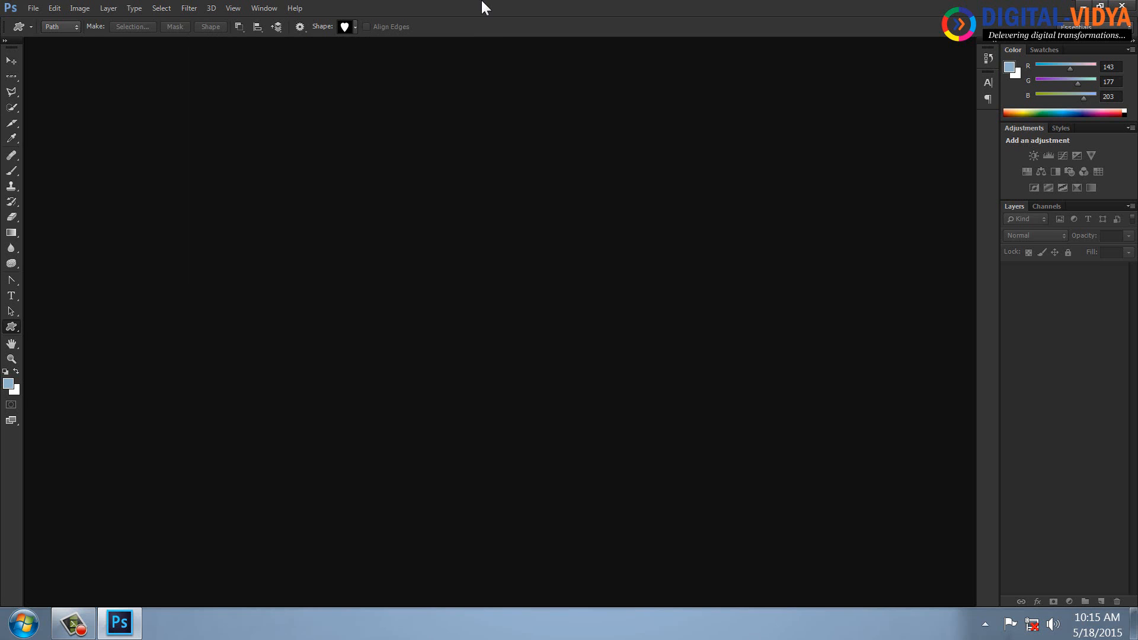
# - Create a new document named Custom Shape Tool Demo using the Fit to Screen preset, 1500 × 800 pixels at 72 pixels/inch
pyautogui.hotkey('ctrl', 'n')
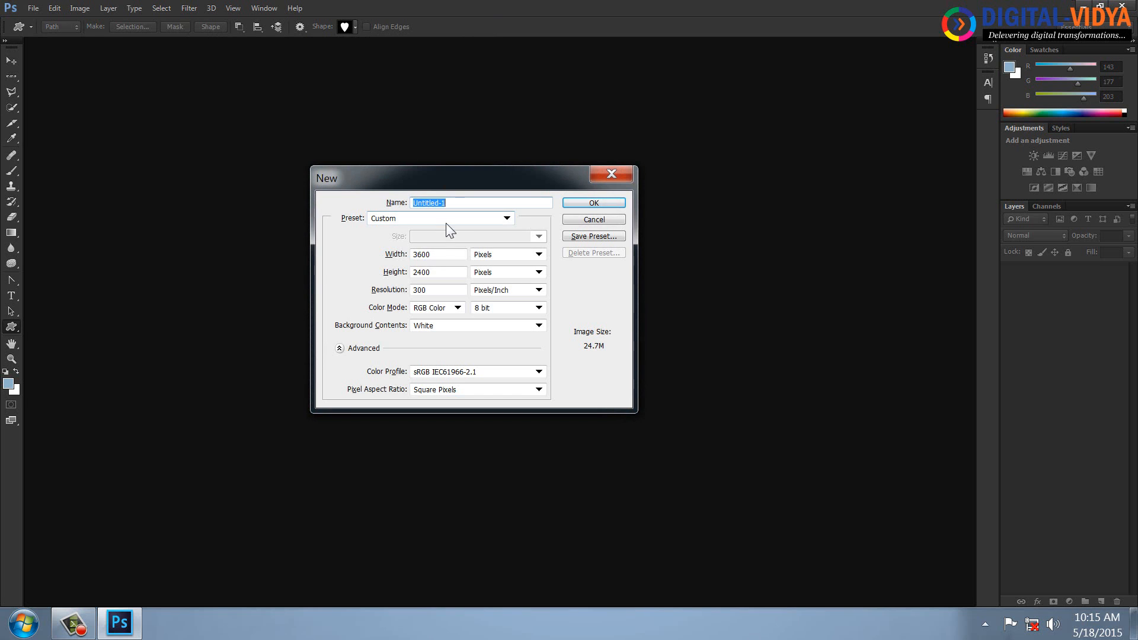
pyautogui.click(437, 223)
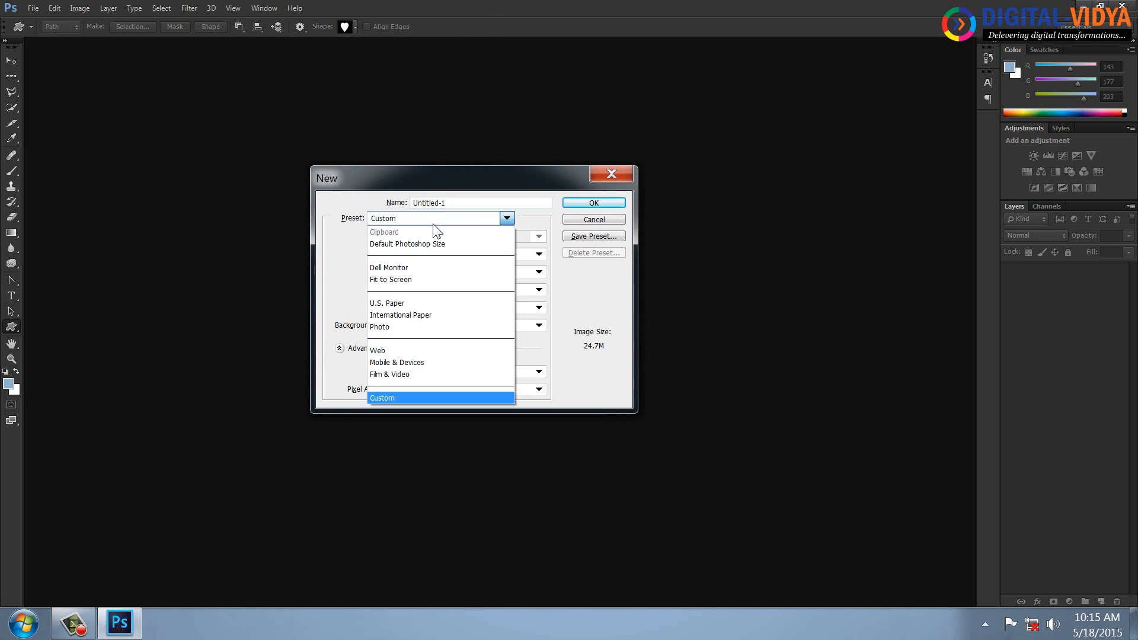
pyautogui.click(400, 283)
pyautogui.moveTo(478, 206); pyautogui.dragTo(398, 205)
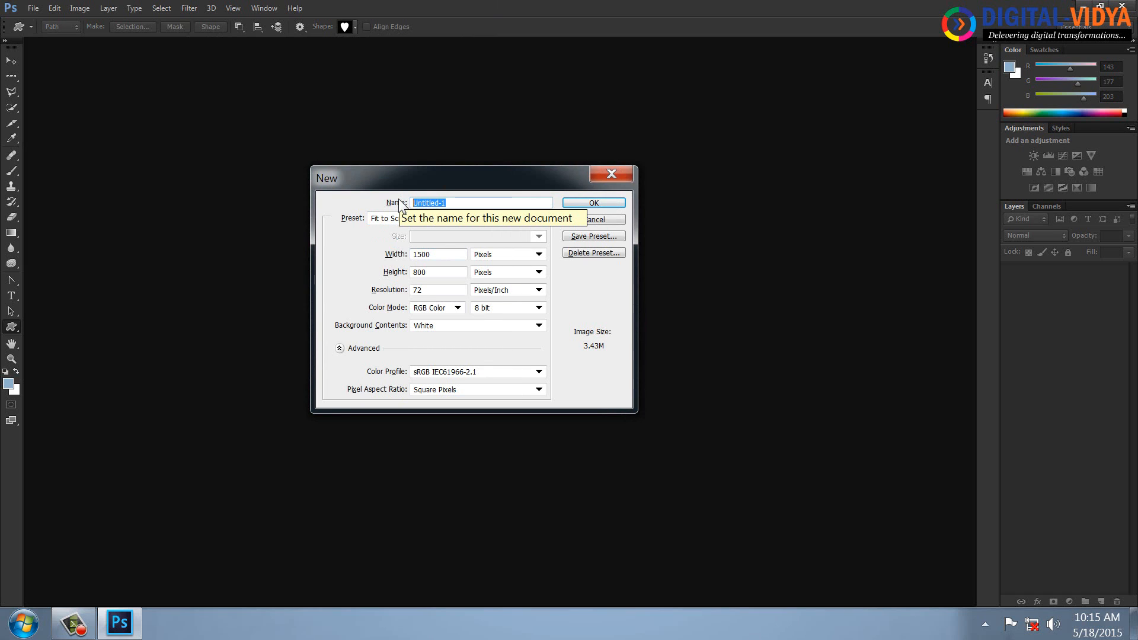
pyautogui.write('Cus')
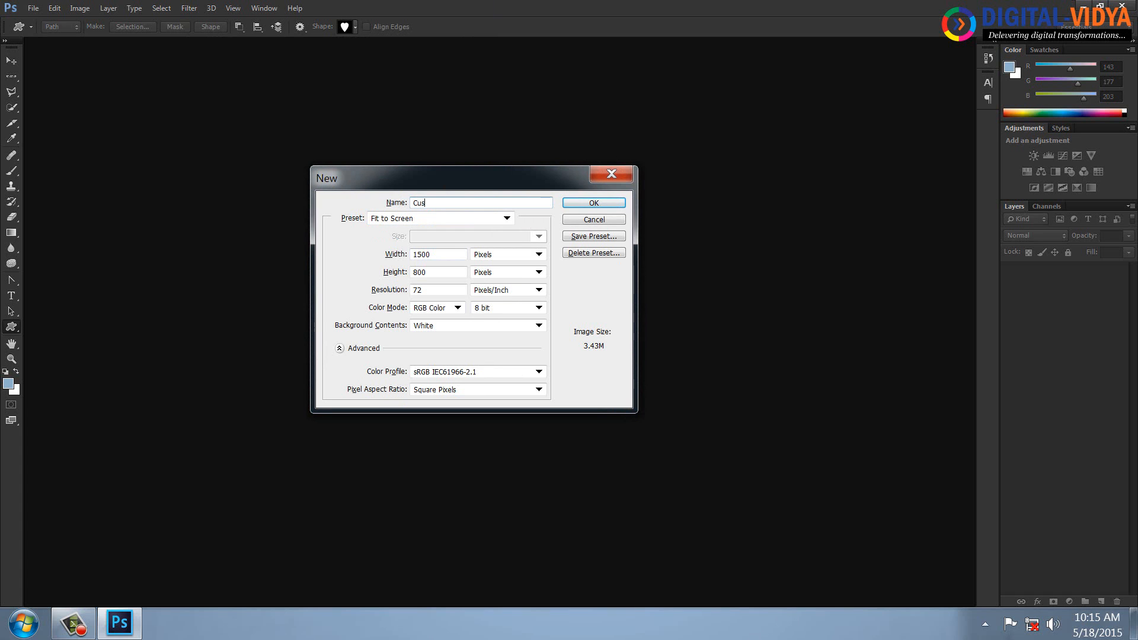
pyautogui.write('tom Shape')
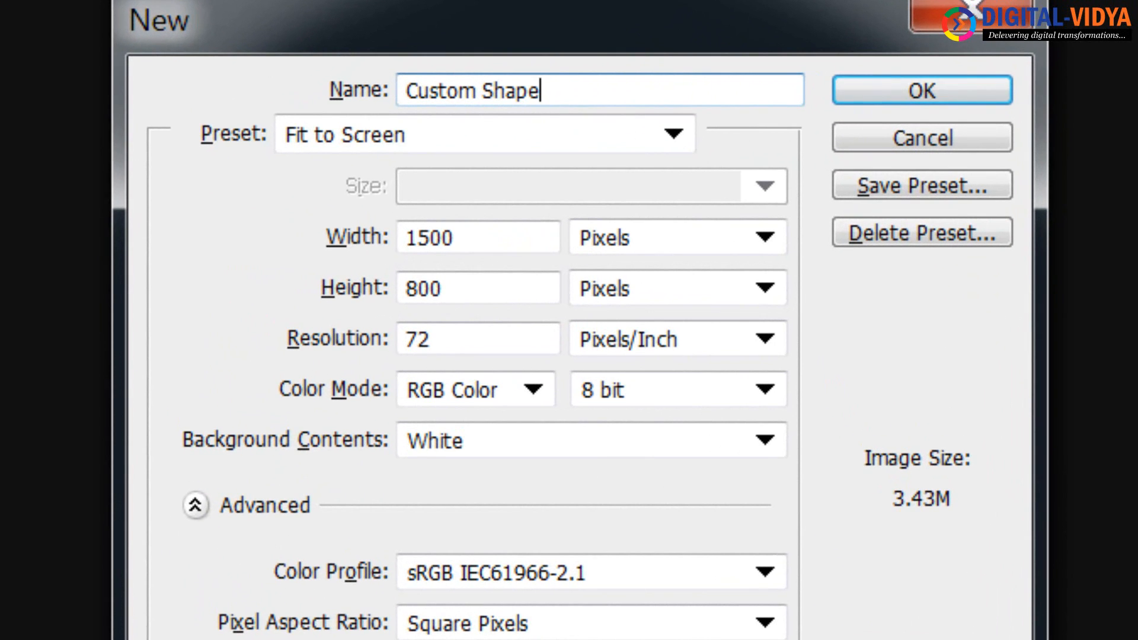
pyautogui.write(' Tool Demo')
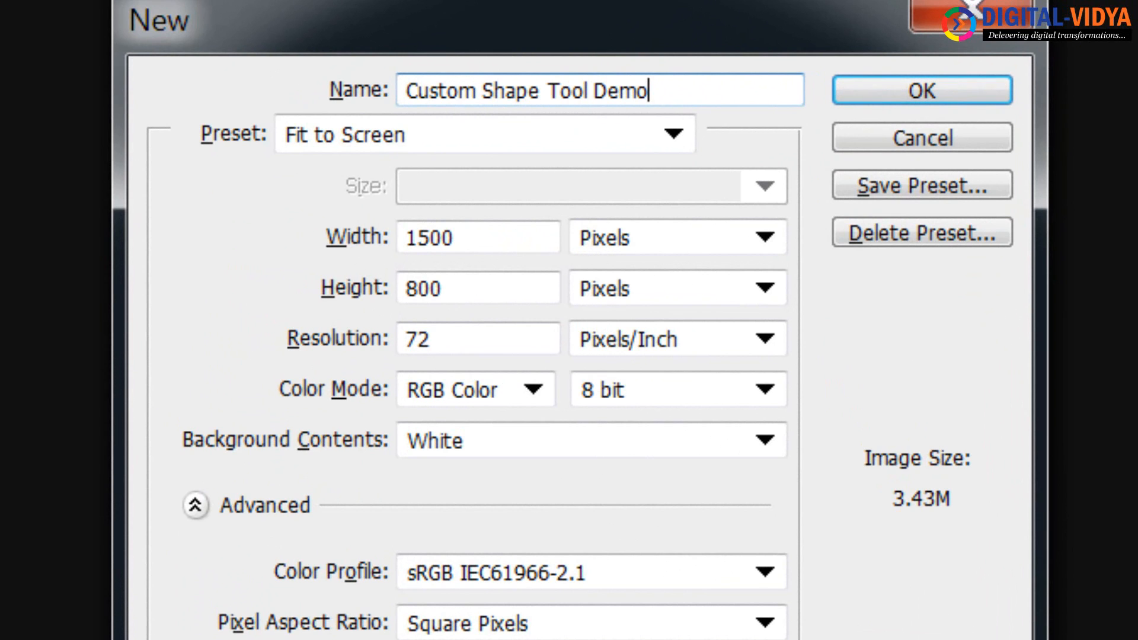
pyautogui.click(889, 91)
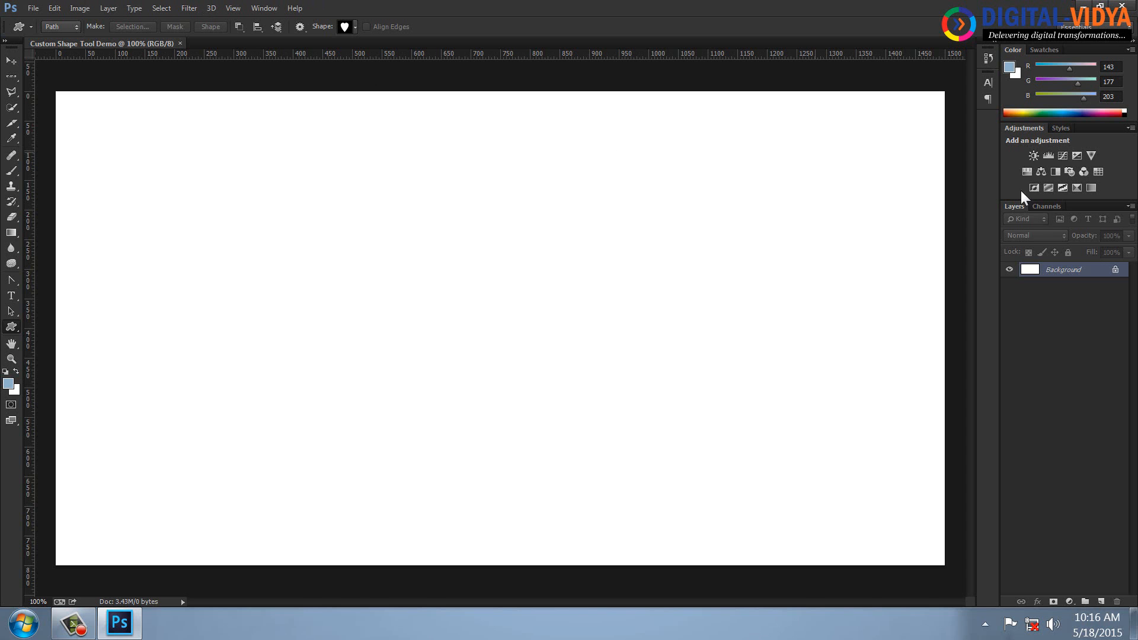
# - Add two empty layers above the background and rename the upper one as Bit Map
pyautogui.click(1101, 603)
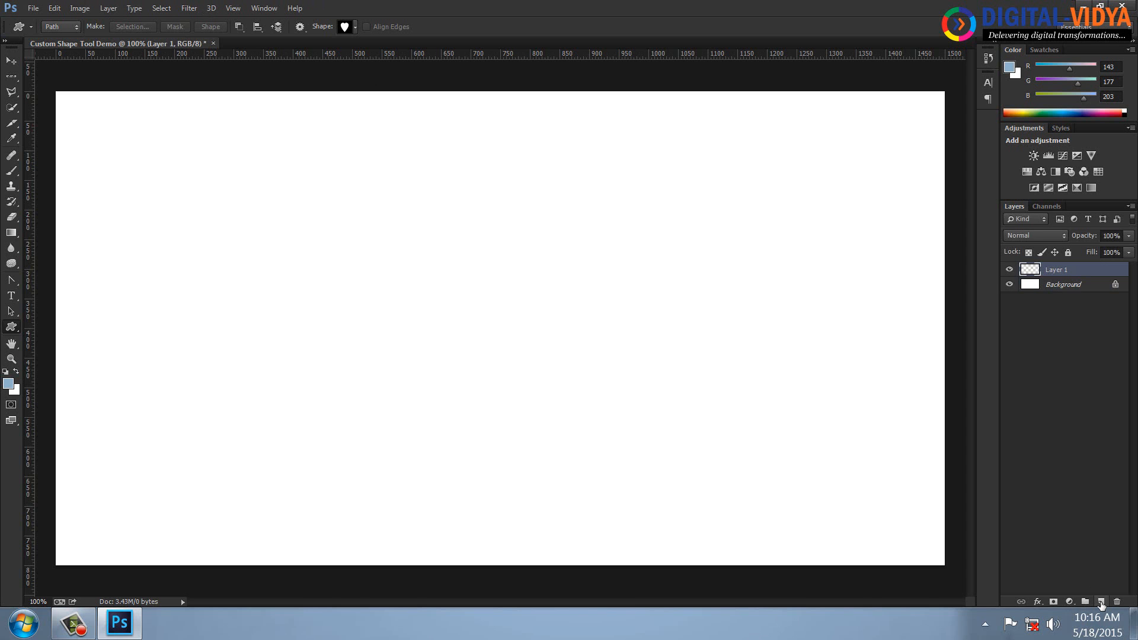
pyautogui.click(1100, 603)
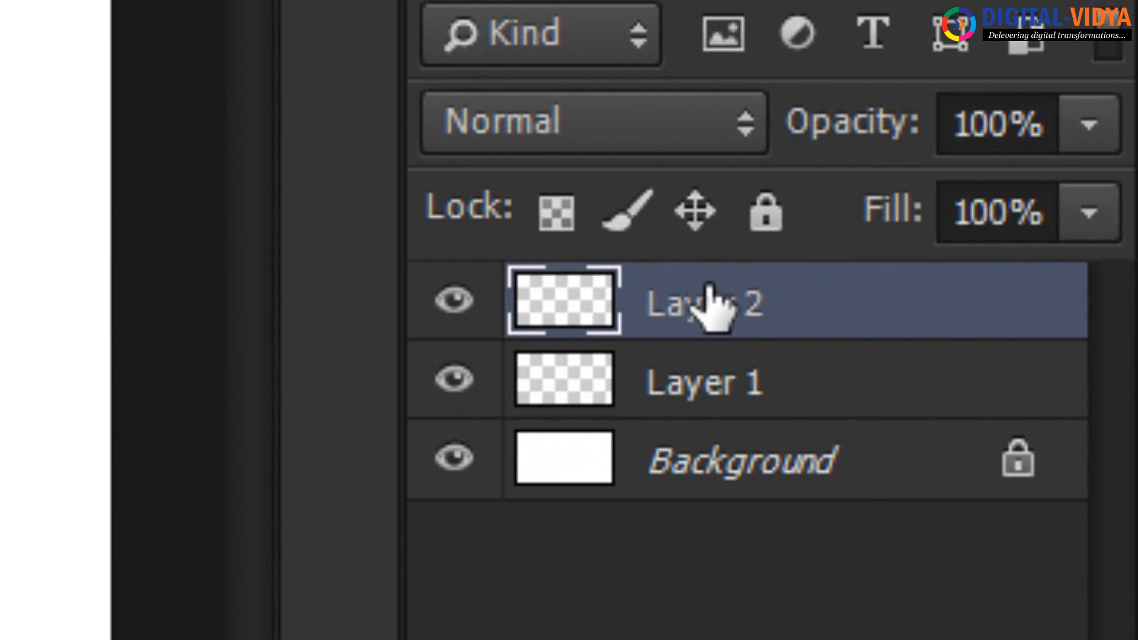
pyautogui.doubleClick(712, 305)
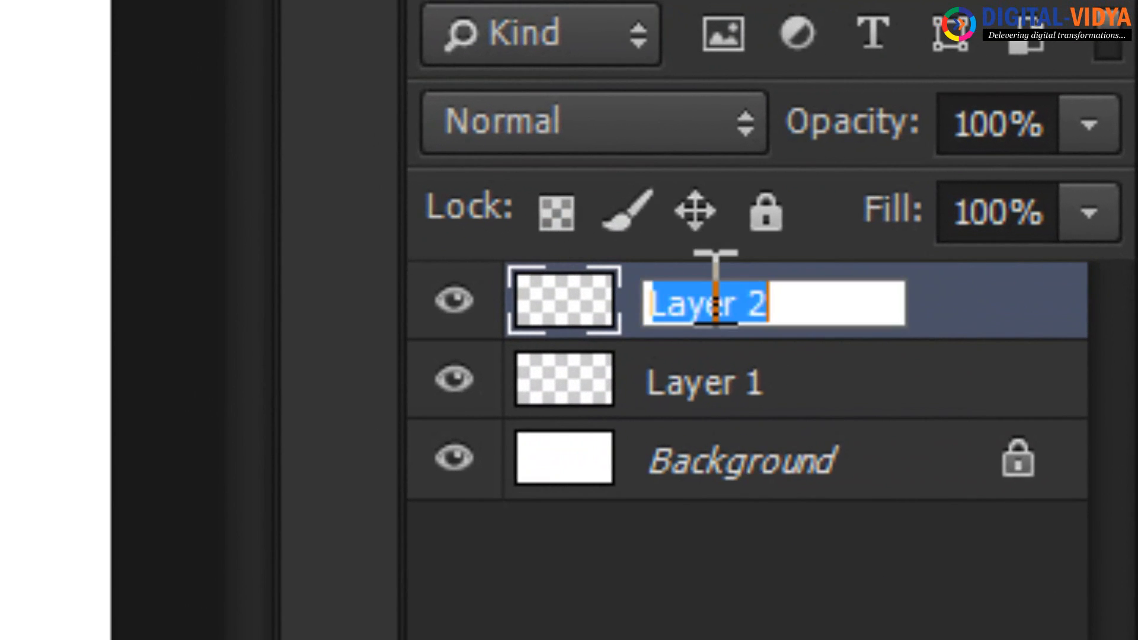
pyautogui.write('Rast')
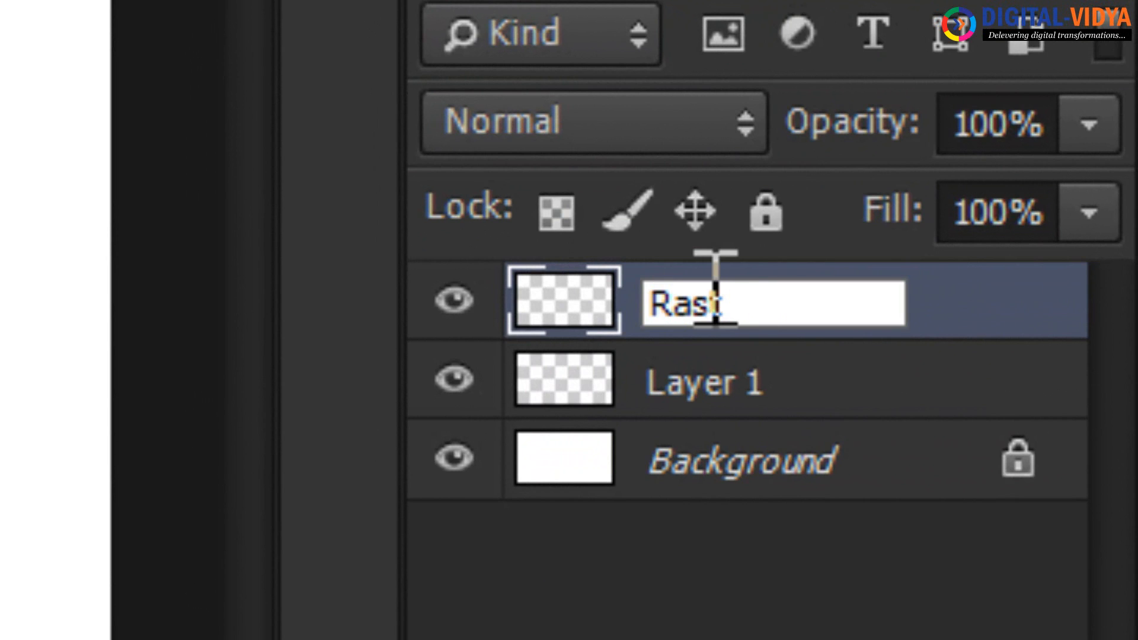
pyautogui.press('BackSpace')
pyautogui.press('BackSpace')
pyautogui.press('BackSpace')
pyautogui.press('BackSpace')
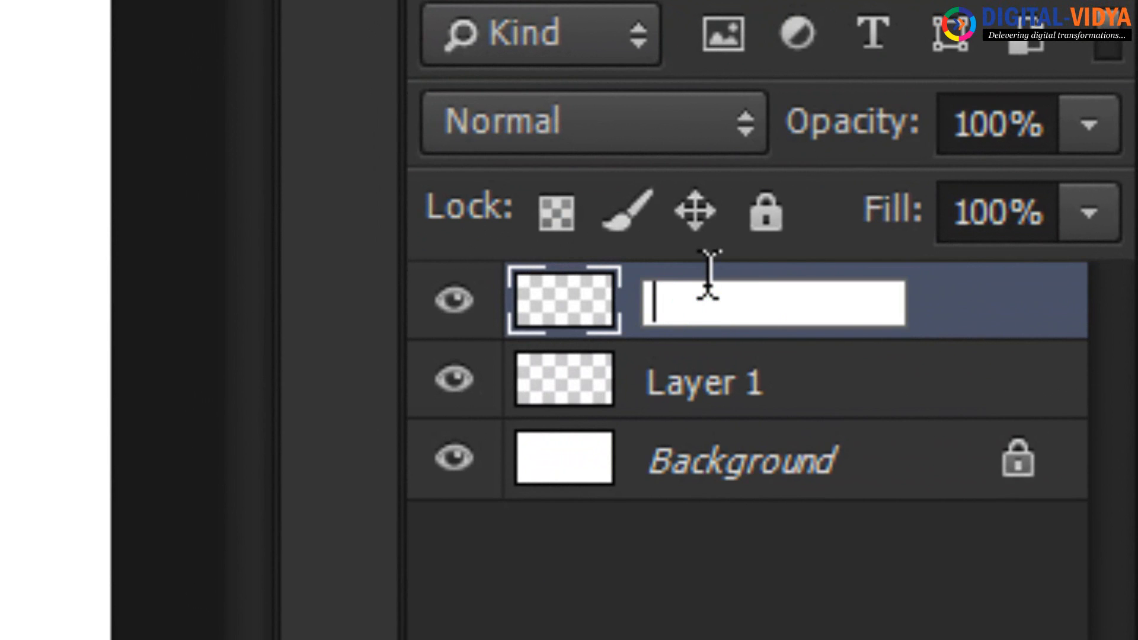
pyautogui.write('Bit Map')
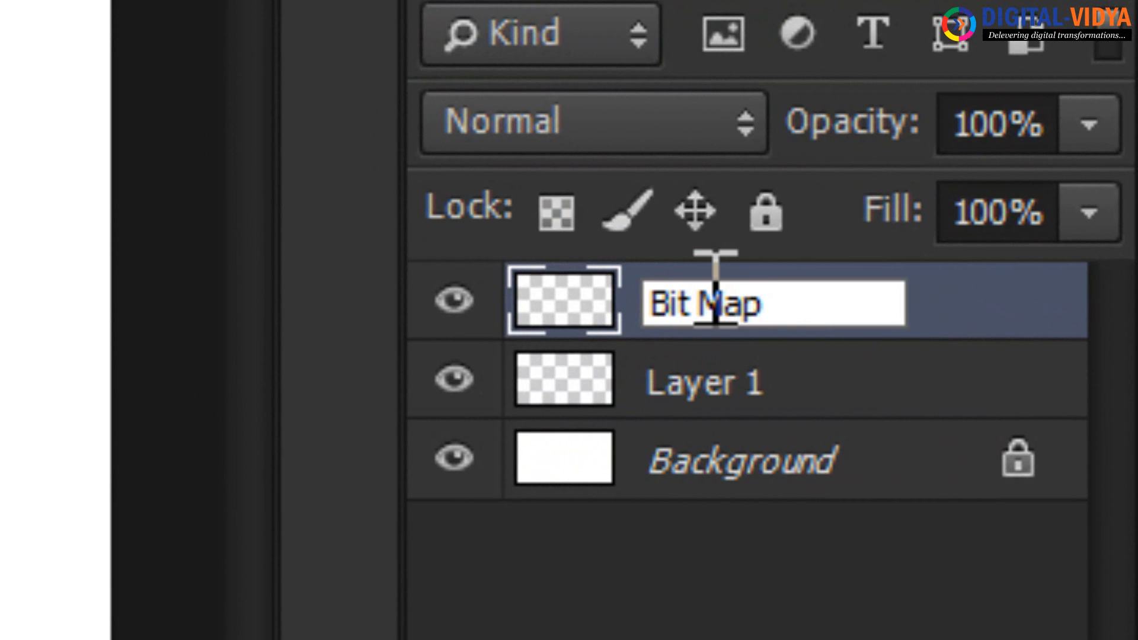
pyautogui.press('Return')
# - Rename Layer 1, directly above the background, as Vector
pyautogui.doubleClick(733, 391)
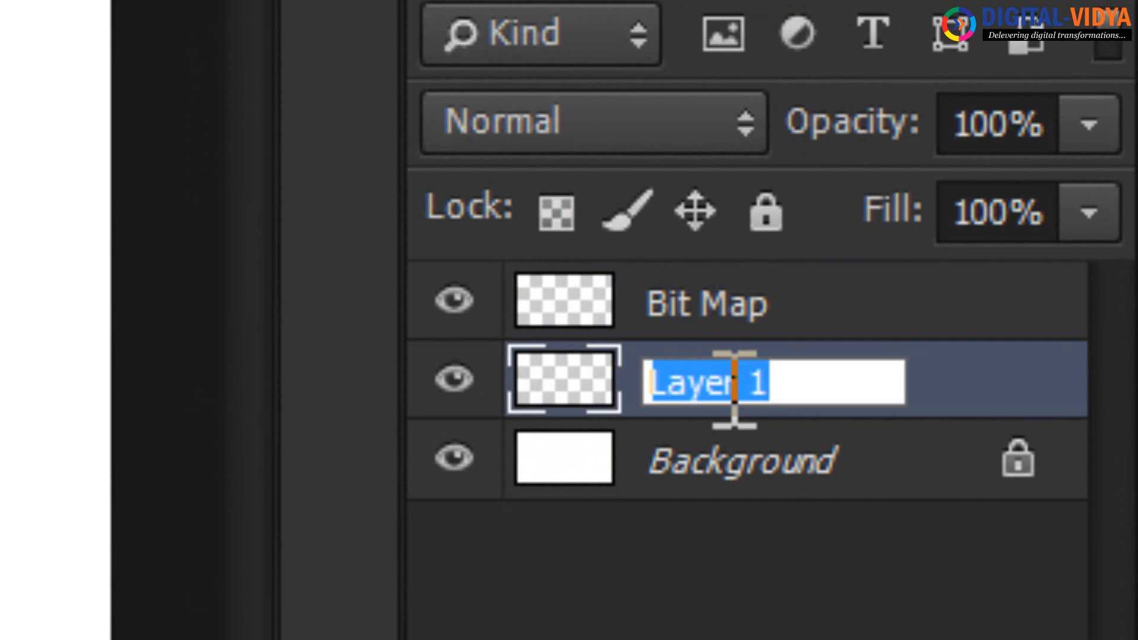
pyautogui.write('Vecro')
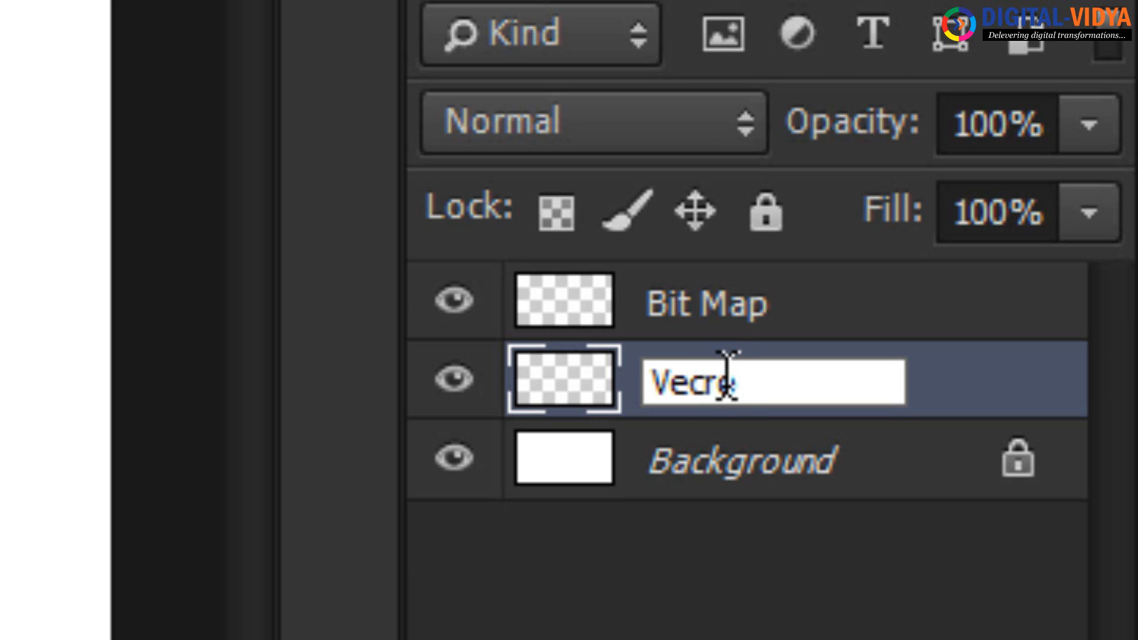
pyautogui.press('BackSpace')
pyautogui.press('BackSpace')
pyautogui.write('tor')
pyautogui.press('Return')
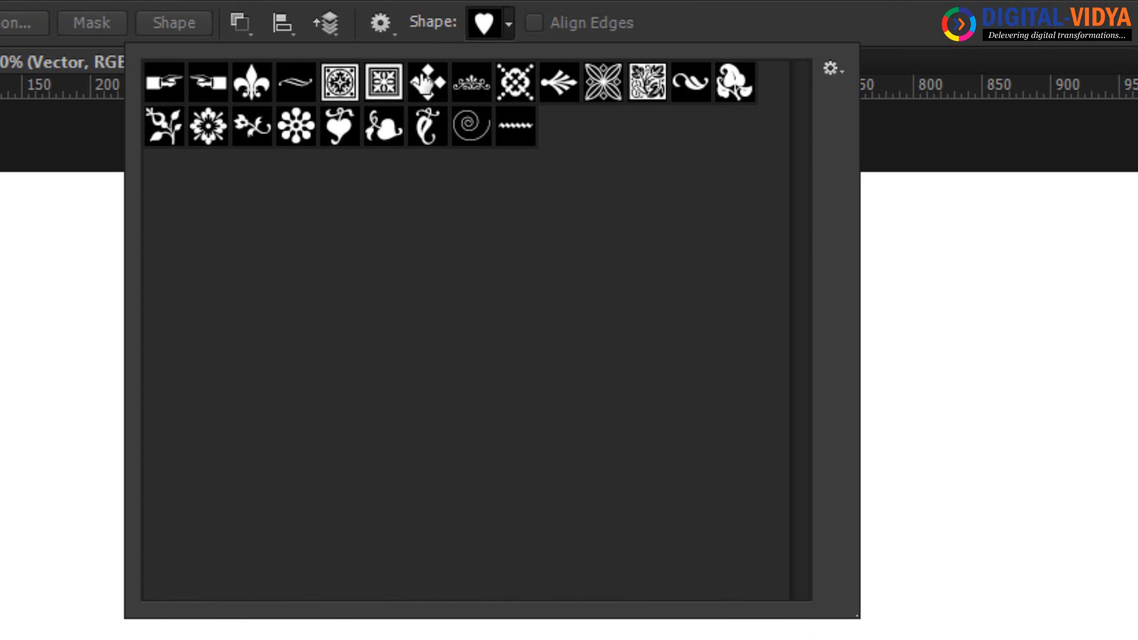
# - Choose the floral scroll ornament with three central petals as the custom shape and set the foreground color to yellow #e4c61e
pyautogui.click(472, 89)
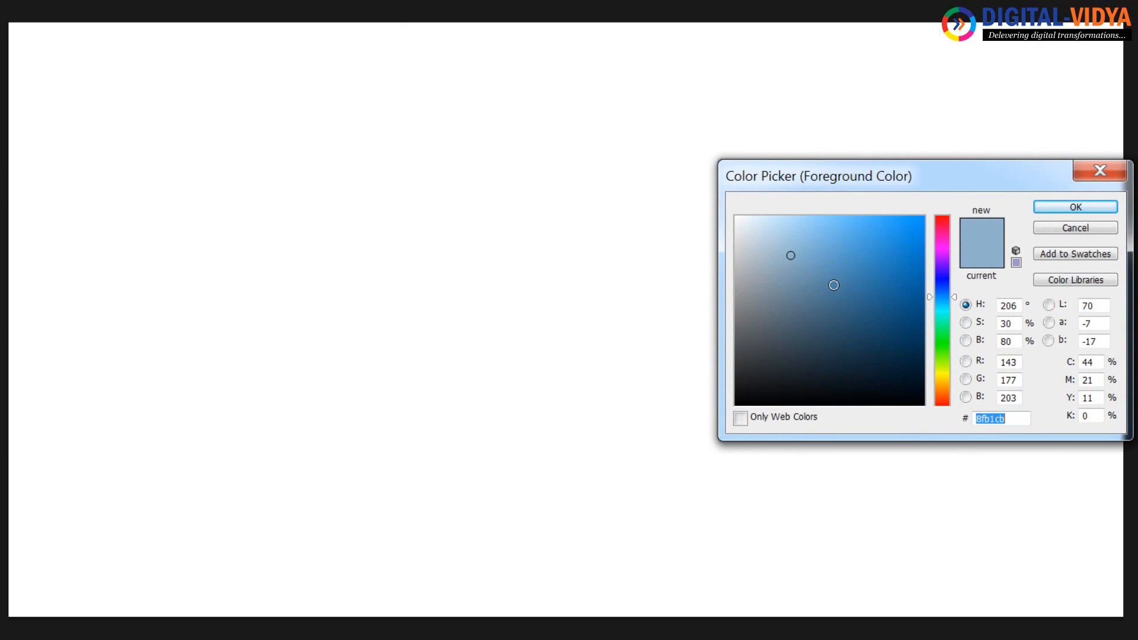
pyautogui.click(940, 378)
pyautogui.click(900, 236)
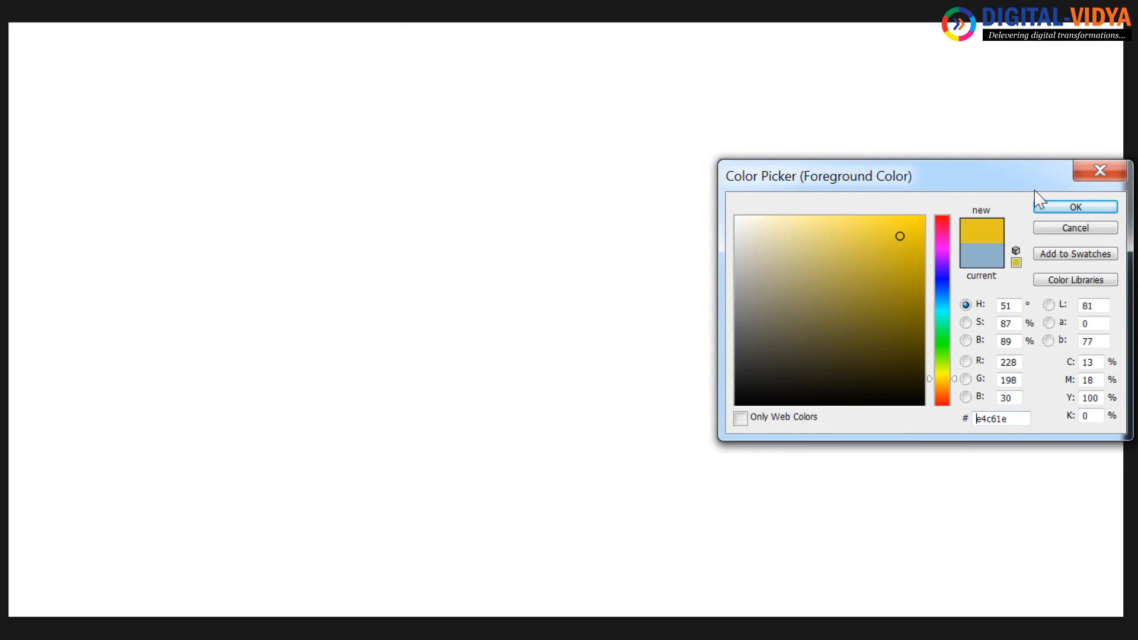
pyautogui.click(1076, 208)
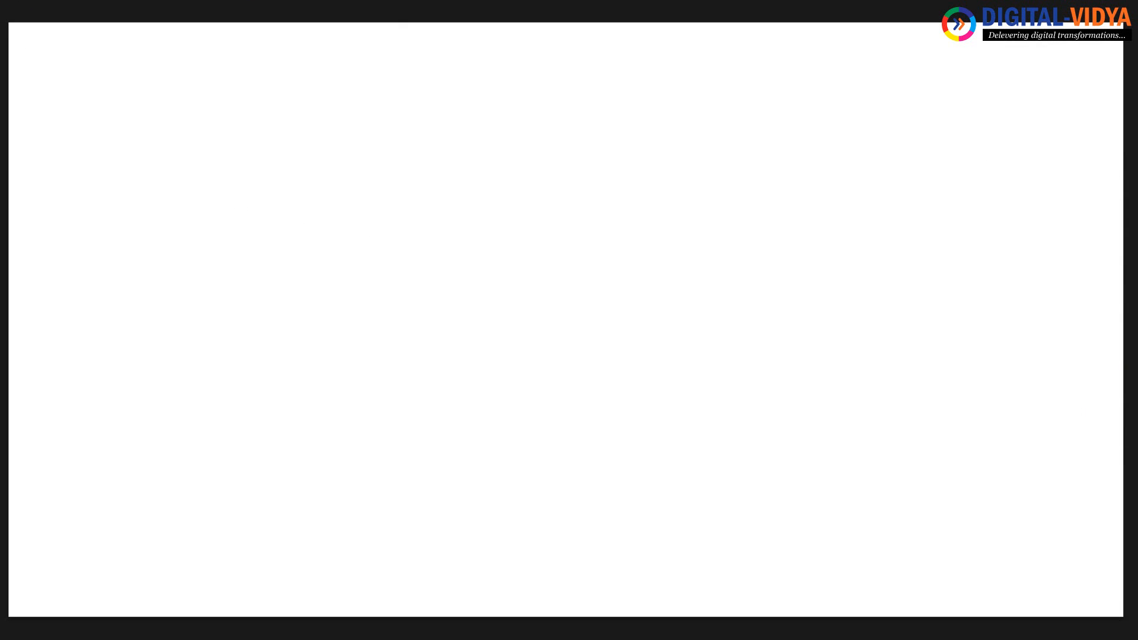
# - Draw the ornament as a vector shape about 520 px wide on the Vector layer and move it slightly up
pyautogui.click(120, 68)
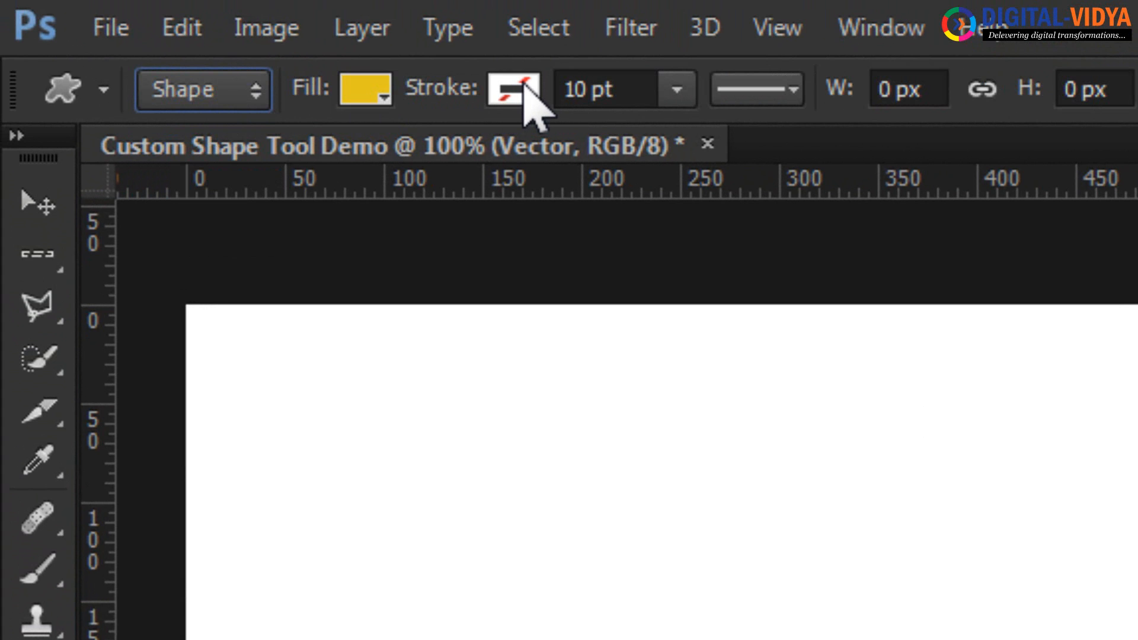
pyautogui.moveTo(163, 265); pyautogui.dragTo(507, 397)
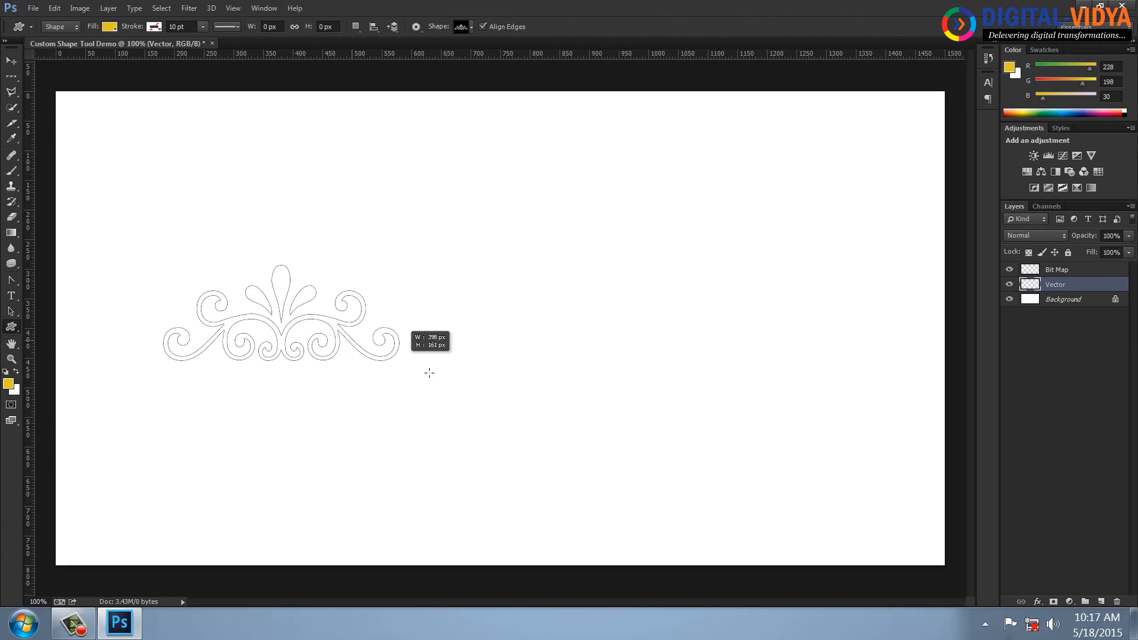
pyautogui.click(10, 60)
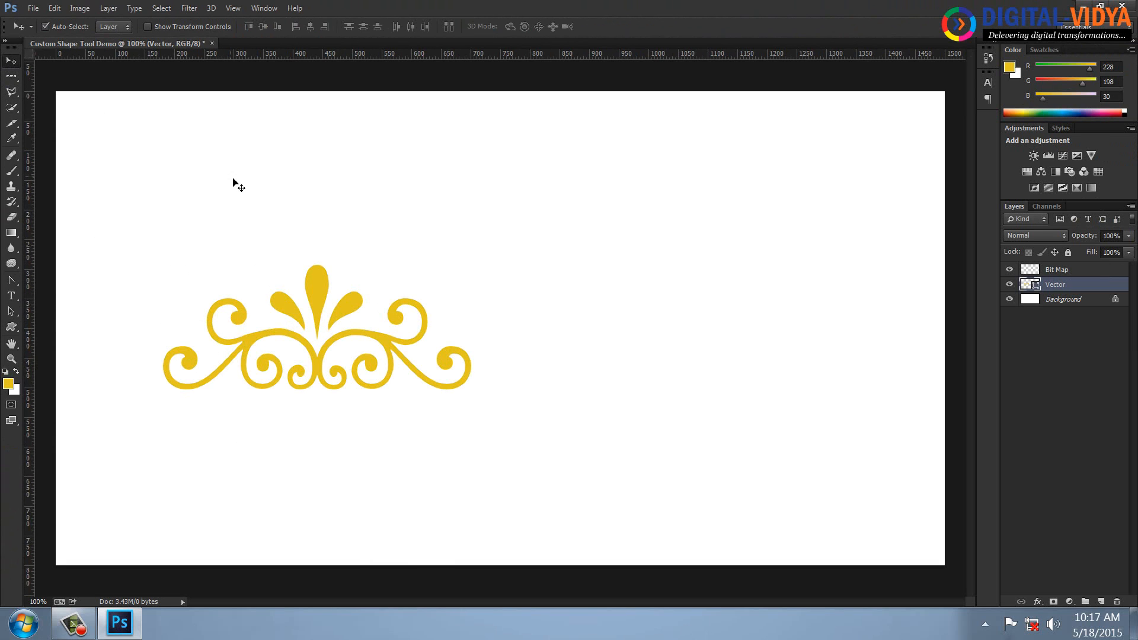
pyautogui.moveTo(308, 277); pyautogui.dragTo(302, 257)
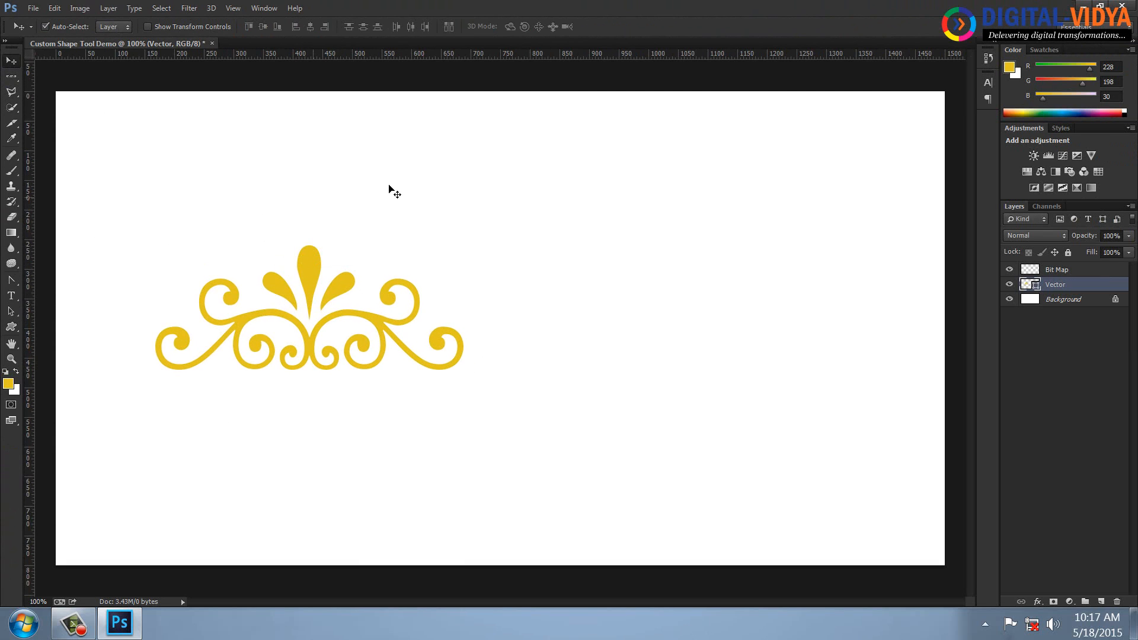
# - Draw the same ornament in Pixels mode on the Bit Map layer, about 560 px wide, beside the vector ornament
pyautogui.click(1066, 272)
pyautogui.click(15, 328)
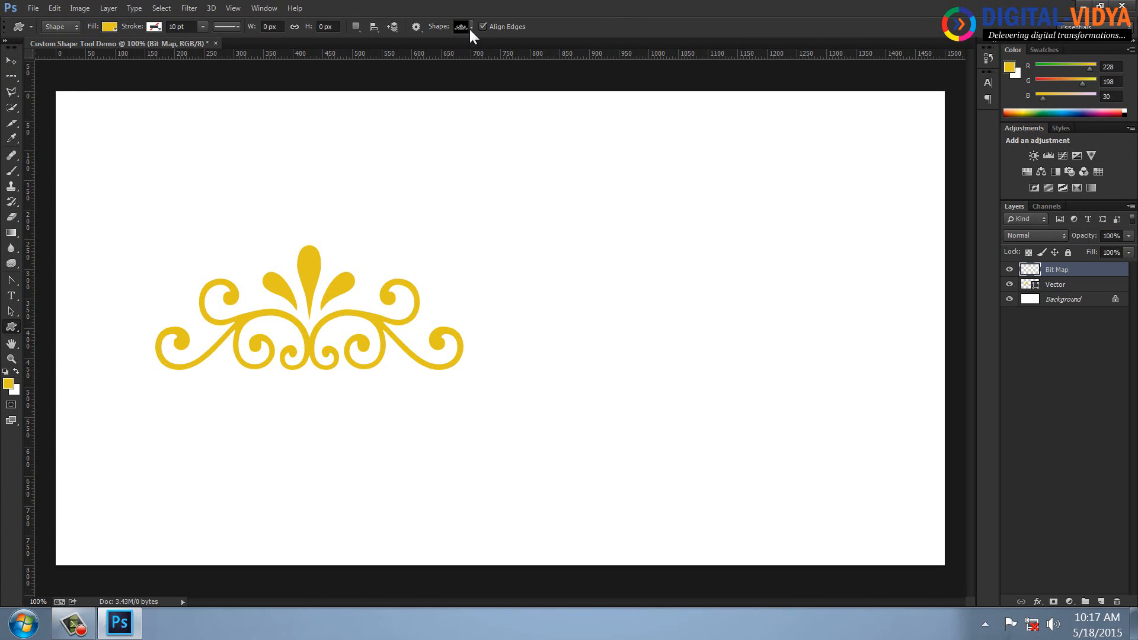
pyautogui.click(62, 25)
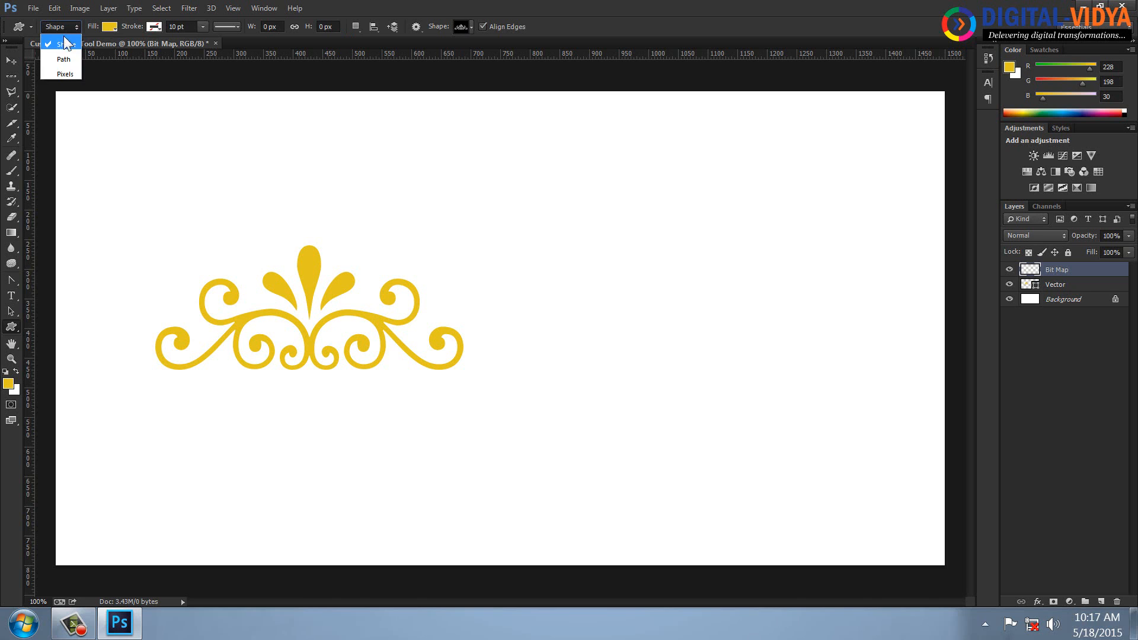
pyautogui.click(56, 76)
pyautogui.moveTo(543, 242); pyautogui.dragTo(877, 438)
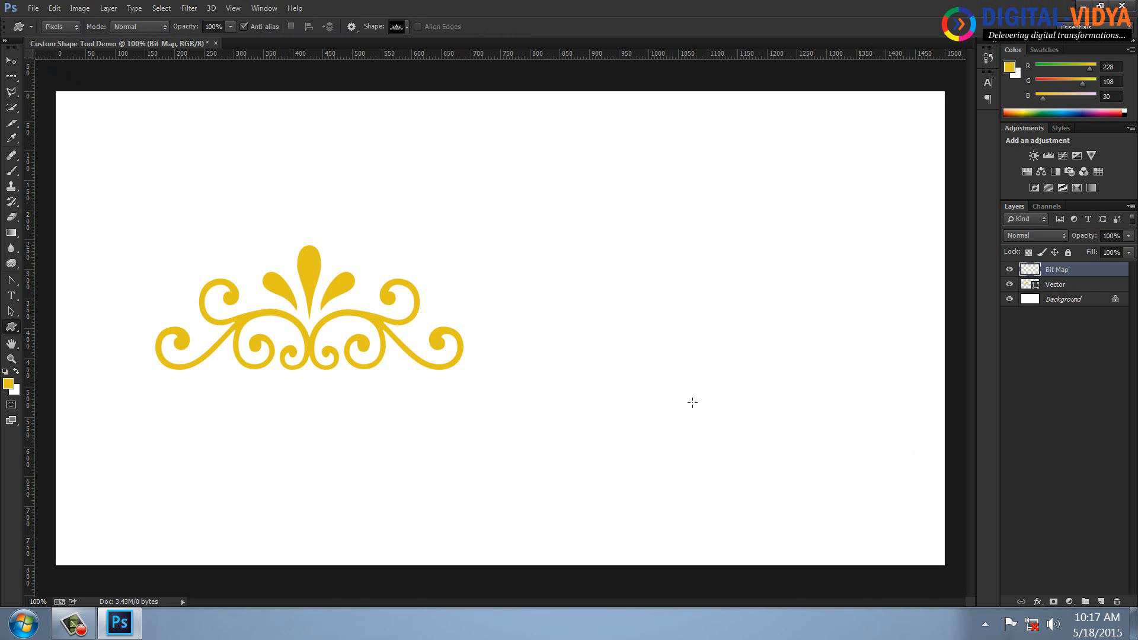
# - Move both ornaments up so they sit side by side in the upper half of the canvas
pyautogui.click(11, 60)
pyautogui.moveTo(718, 278); pyautogui.dragTo(700, 240)
pyautogui.moveTo(309, 270); pyautogui.dragTo(313, 236)
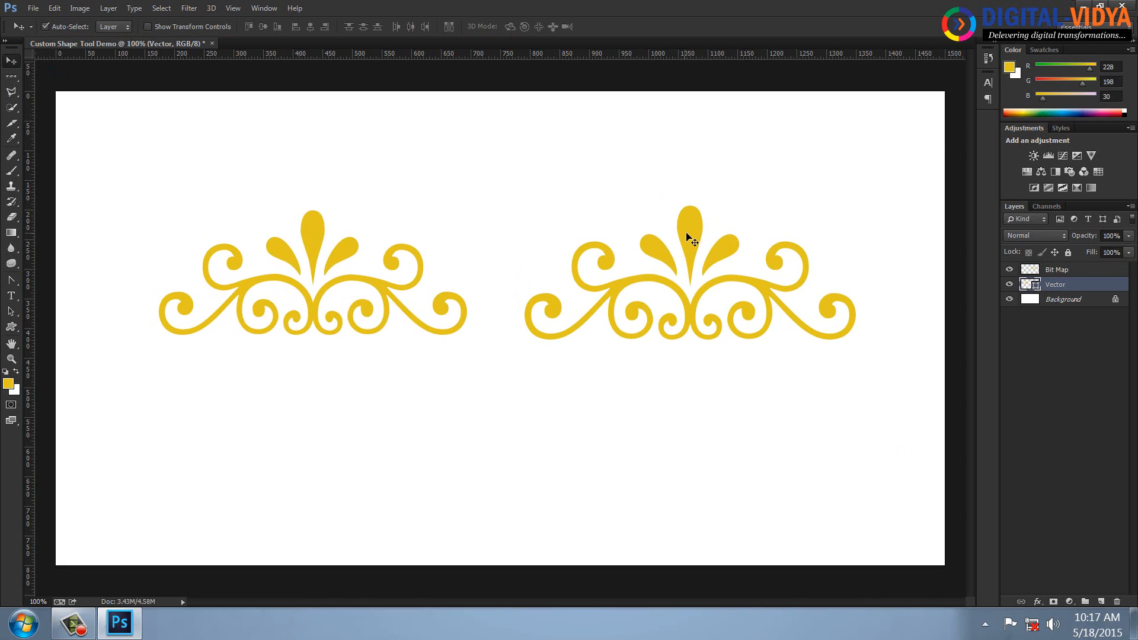
pyautogui.moveTo(686, 233); pyautogui.dragTo(682, 228)
# - Scale the bitmap ornament down about its center to roughly 12% of its size
pyautogui.hotkey('ctrl', 't')
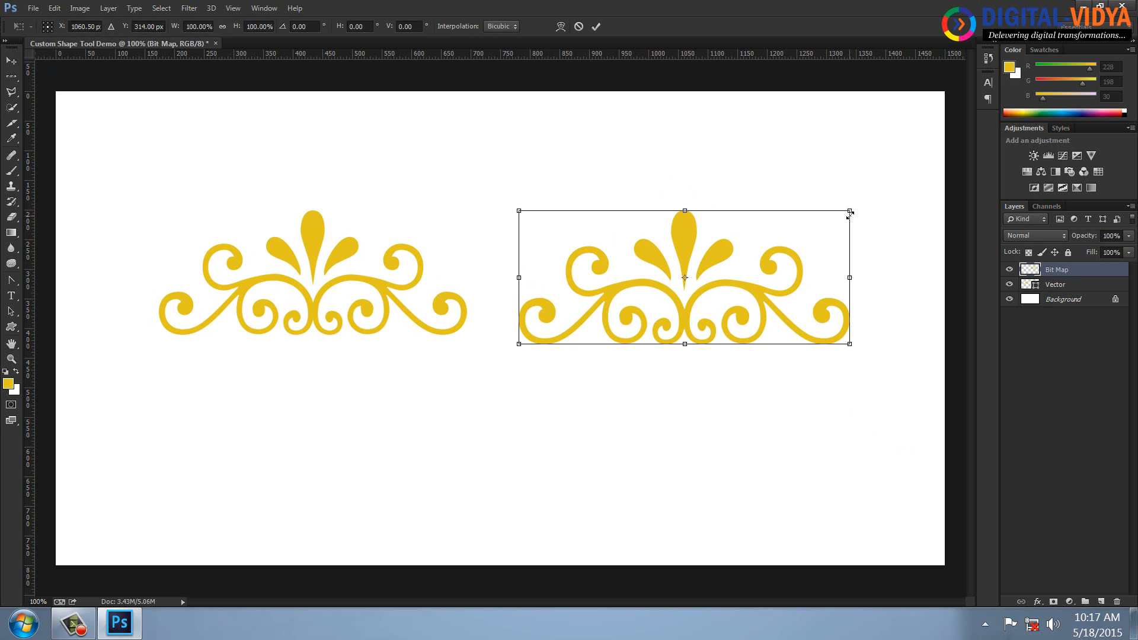
pyautogui.moveTo(850, 212); pyautogui.dragTo(725, 318)
pyautogui.press('Return')
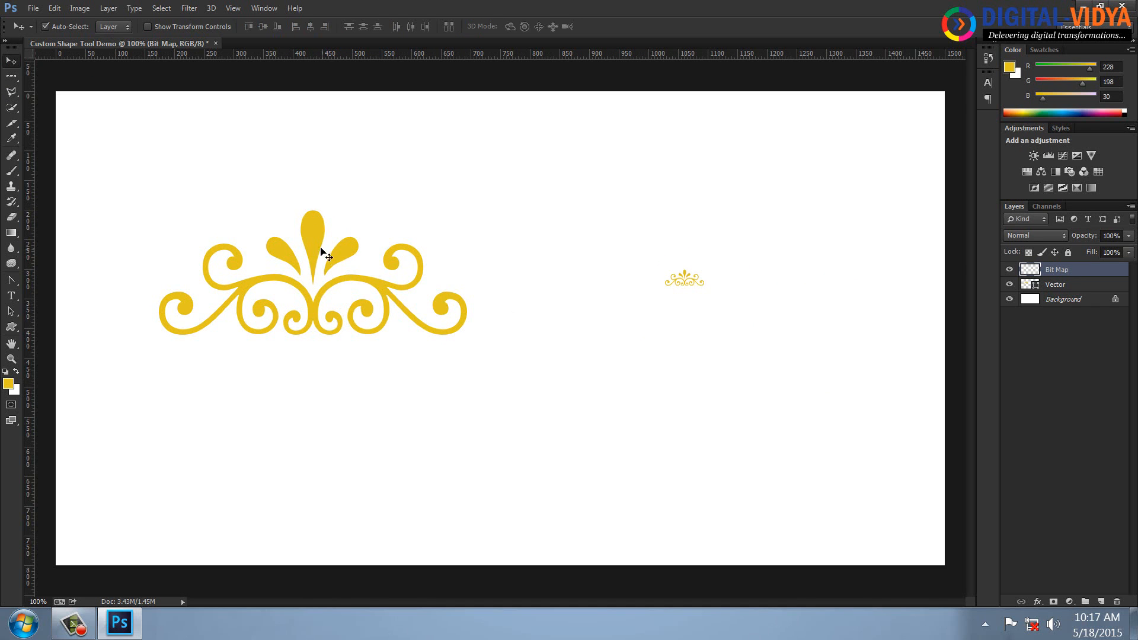
# - Move the vector ornament slightly up and scale it down about its center to roughly 16.5%
pyautogui.moveTo(320, 244)
pyautogui.mouseDown()
pyautogui.moveTo(310, 213)
pyautogui.moveTo(312, 234)
pyautogui.mouseUp()
pyautogui.hotkey('ctrl', 't')
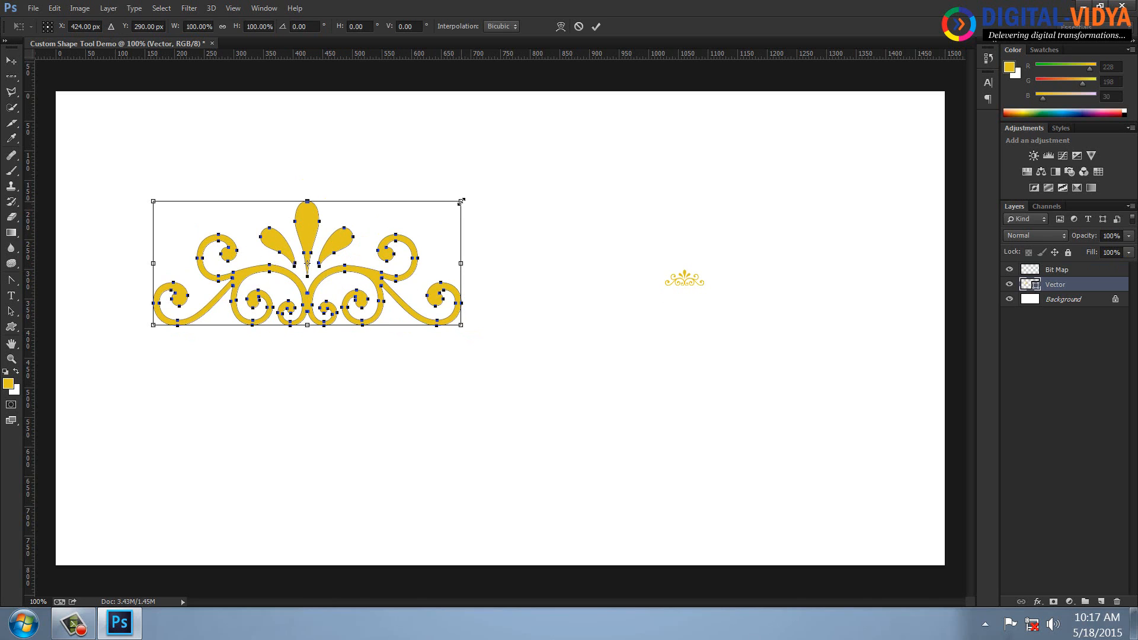
pyautogui.moveTo(461, 201); pyautogui.dragTo(344, 286)
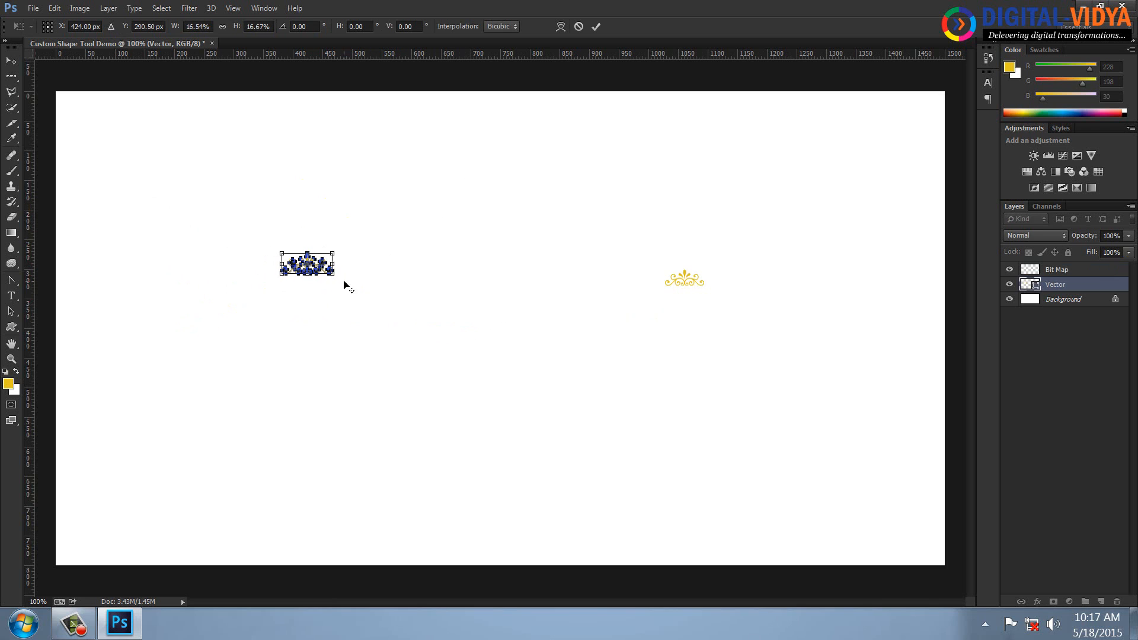
pyautogui.press('Return')
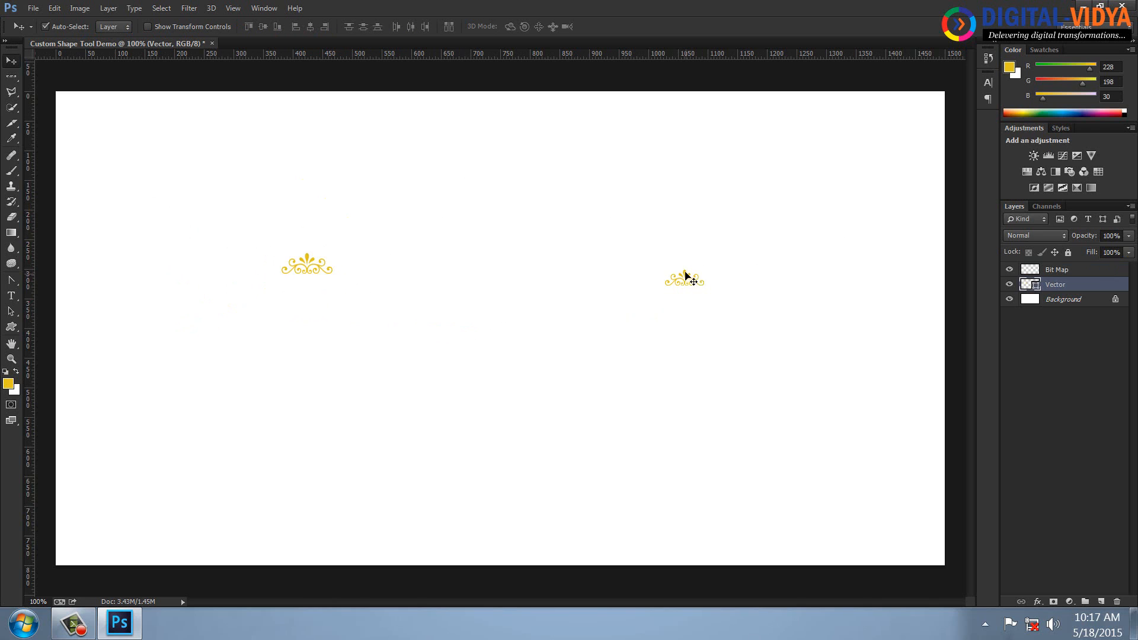
# - Enlarge the bitmap ornament about its center to roughly 1473% and move it fully onto the canvas
pyautogui.moveTo(686, 277); pyautogui.dragTo(973, 148)
pyautogui.hotkey('ctrl', 't')
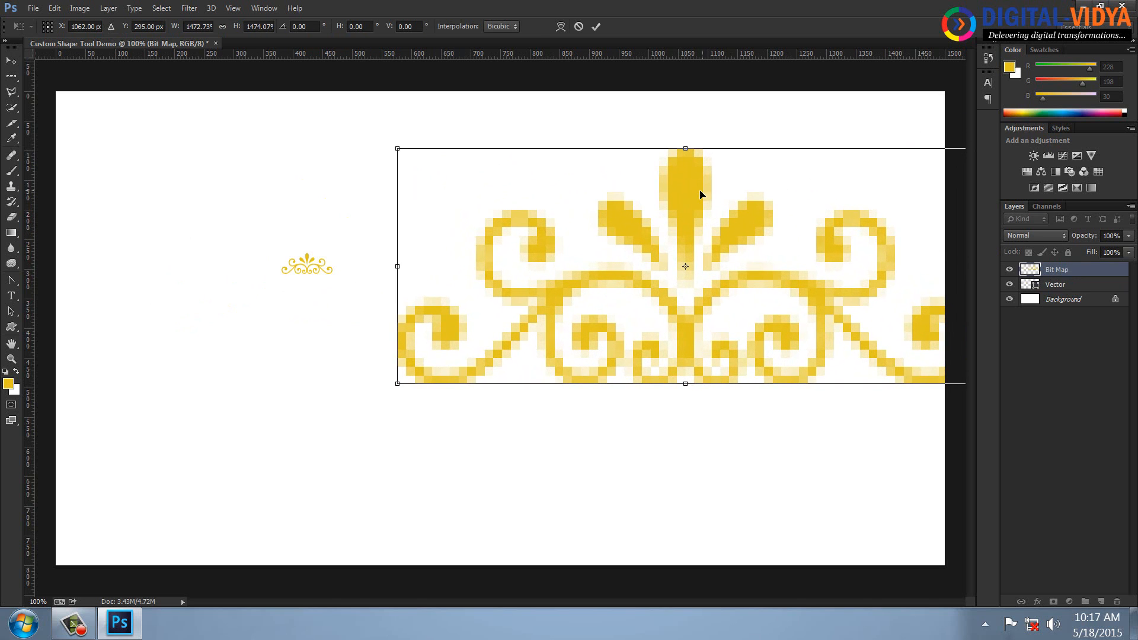
pyautogui.press('Return')
pyautogui.moveTo(690, 213); pyautogui.dragTo(613, 290)
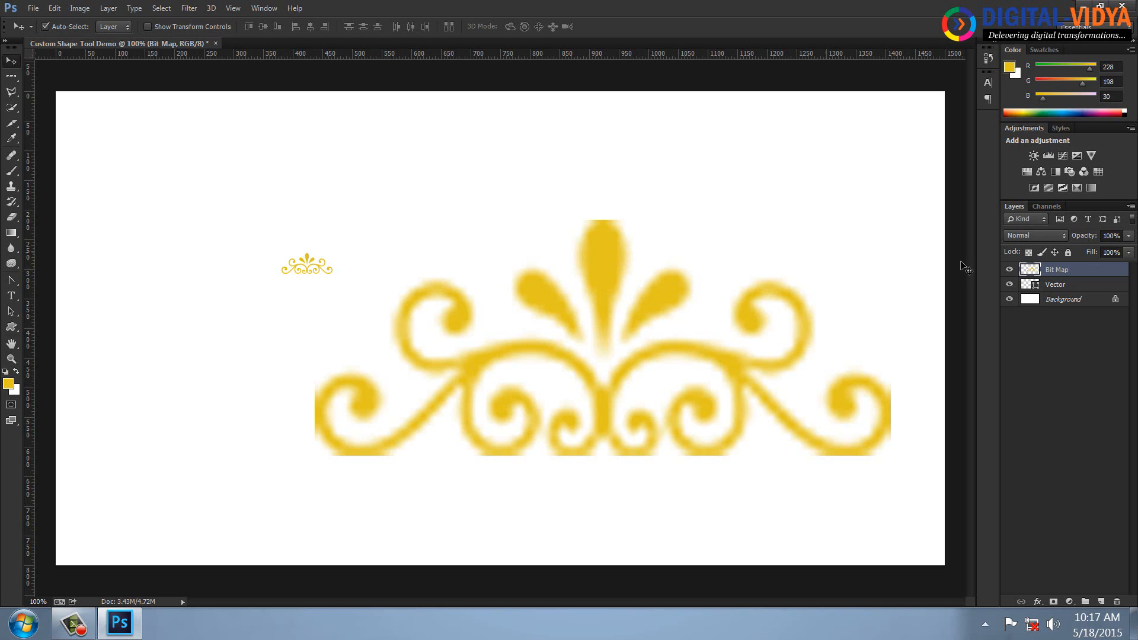
# - Hide the Bit Map layer and enlarge the vector ornament to about 1065 px wide
pyautogui.click(1010, 270)
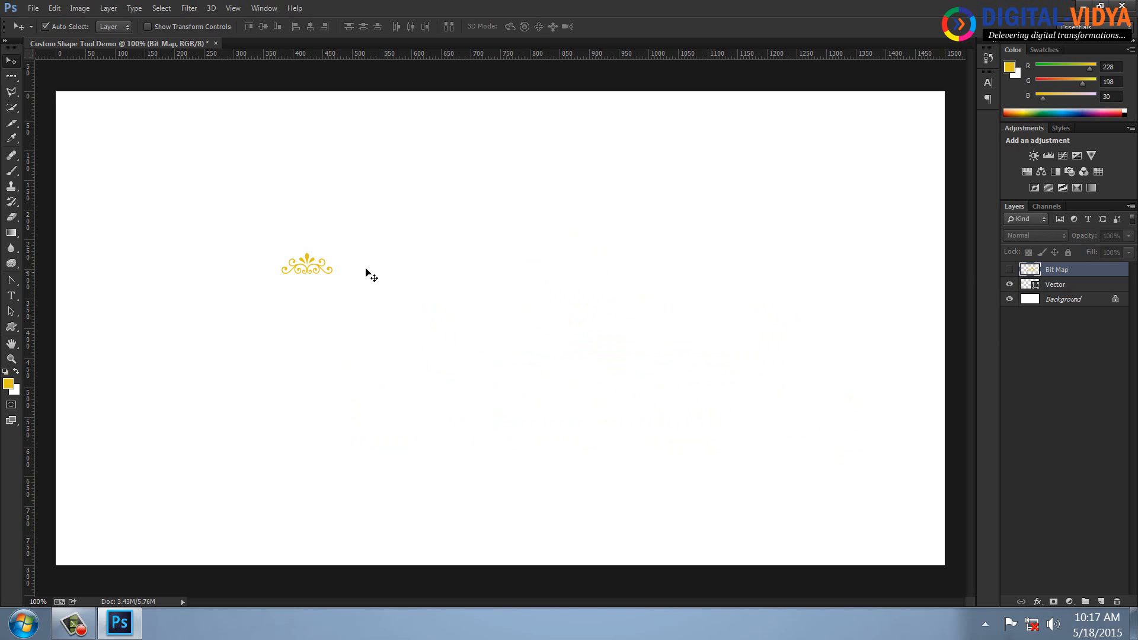
pyautogui.click(309, 263)
pyautogui.moveTo(308, 256); pyautogui.dragTo(800, 204)
pyautogui.hotkey('ctrl', 't')
pyautogui.press('Return')
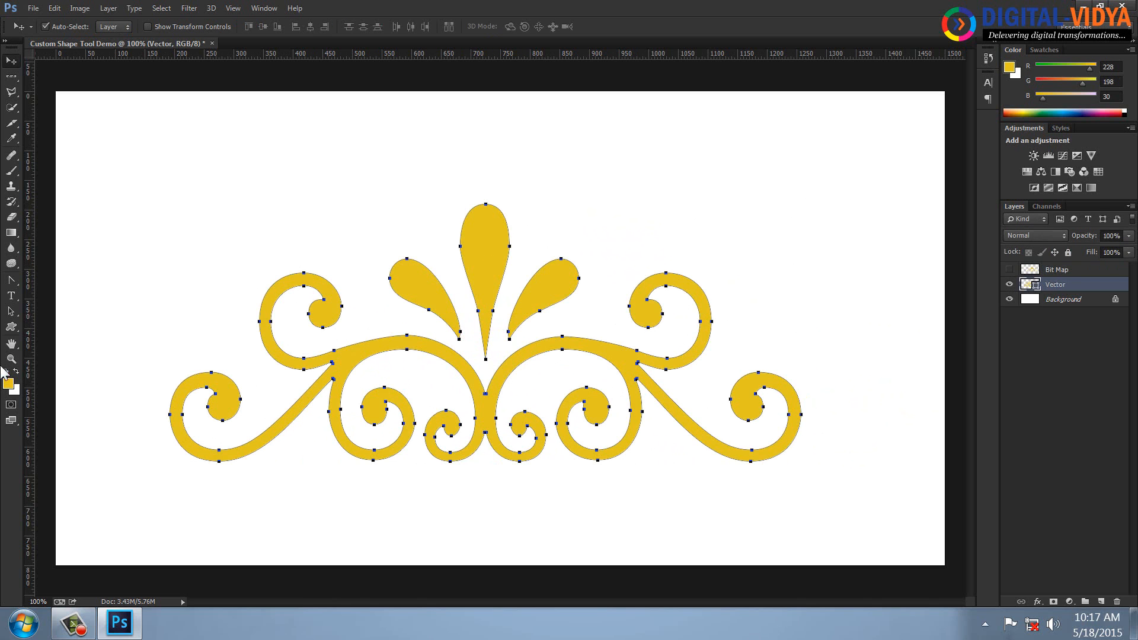
# - Set the foreground color to blue (R 9, G 164, B 203) and fill the Vector layer's ornament with it
pyautogui.click(8, 383)
pyautogui.click(802, 316)
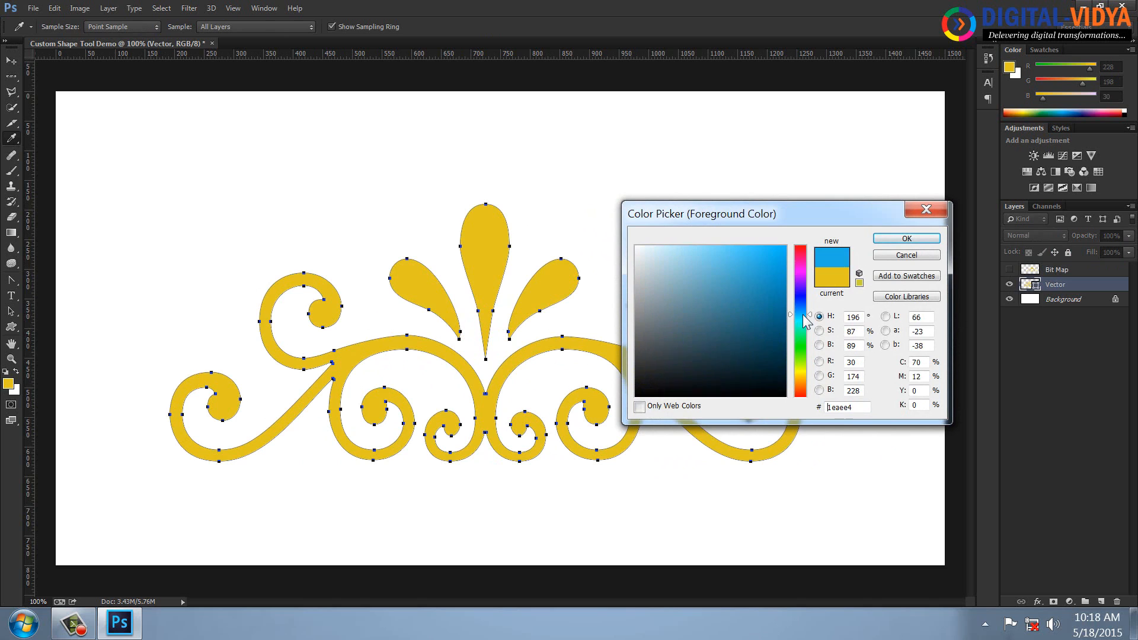
pyautogui.click(780, 276)
pyautogui.click(895, 240)
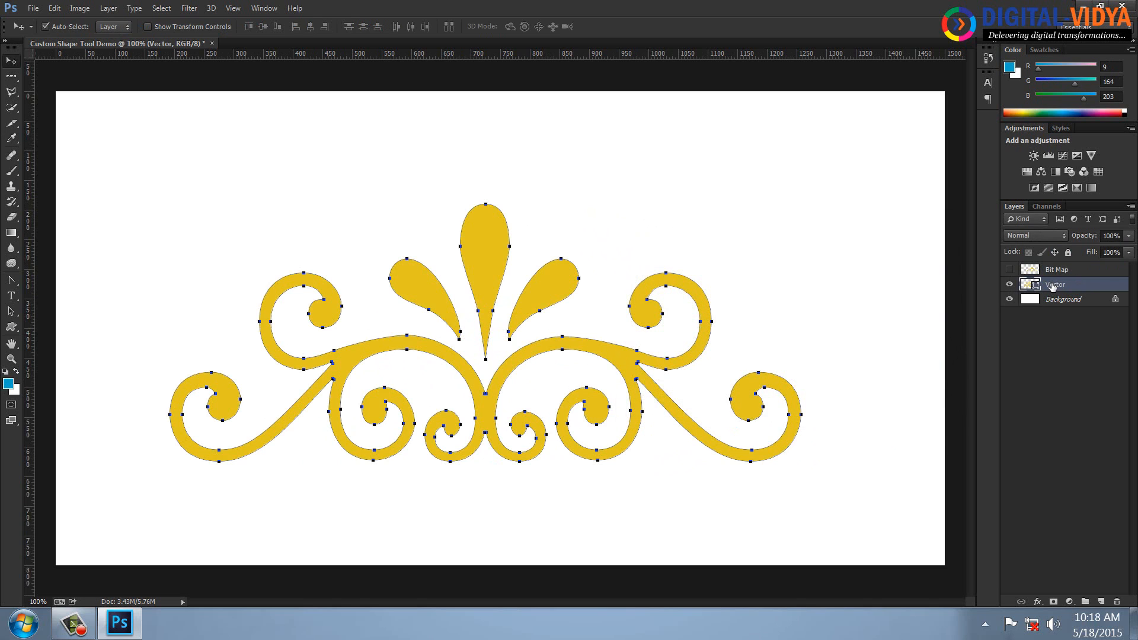
pyautogui.hotkey('alt', 'BackSpace')
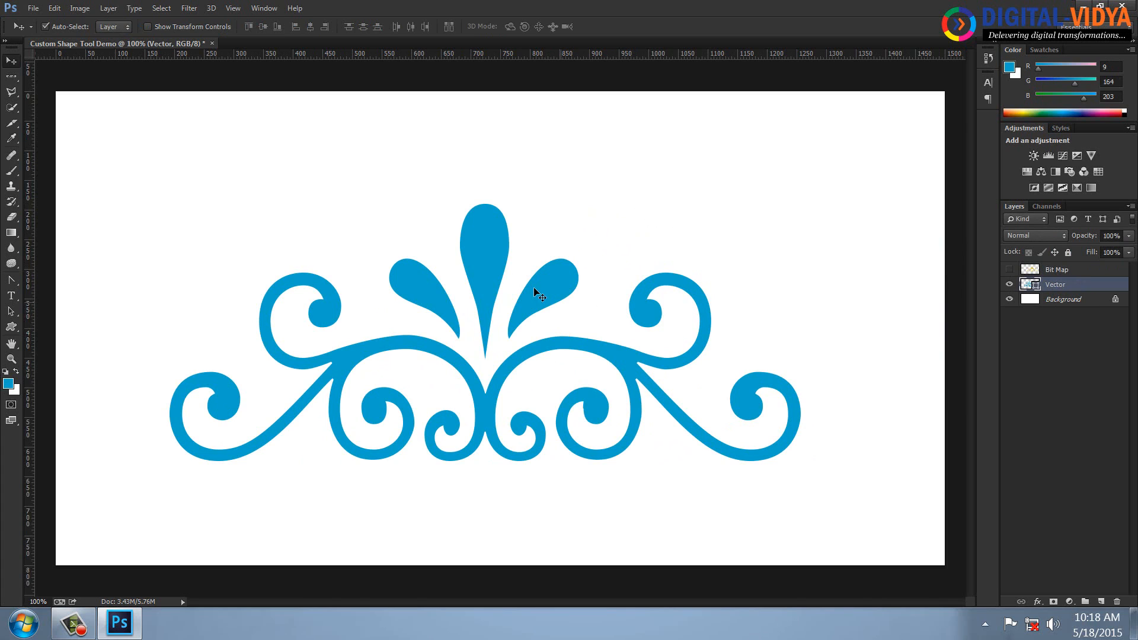
# - Hide the Vector layer, show the Bit Map layer and fill it with the blue foreground color
pyautogui.click(1010, 284)
pyautogui.click(1010, 269)
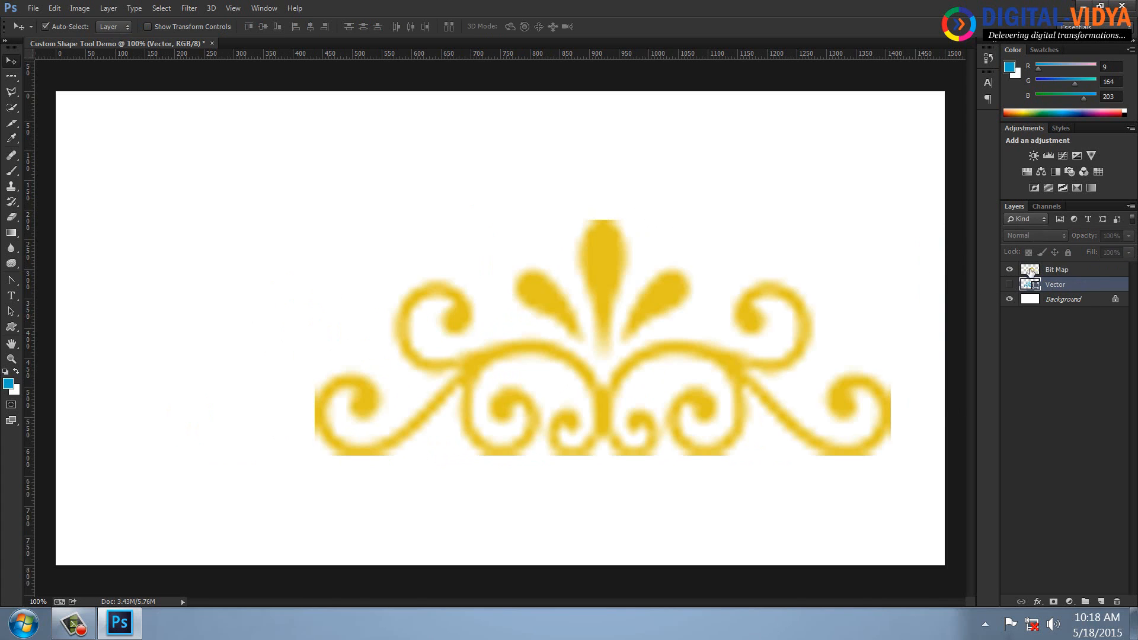
pyautogui.click(1051, 271)
pyautogui.hotkey('alt', 'BackSpace')
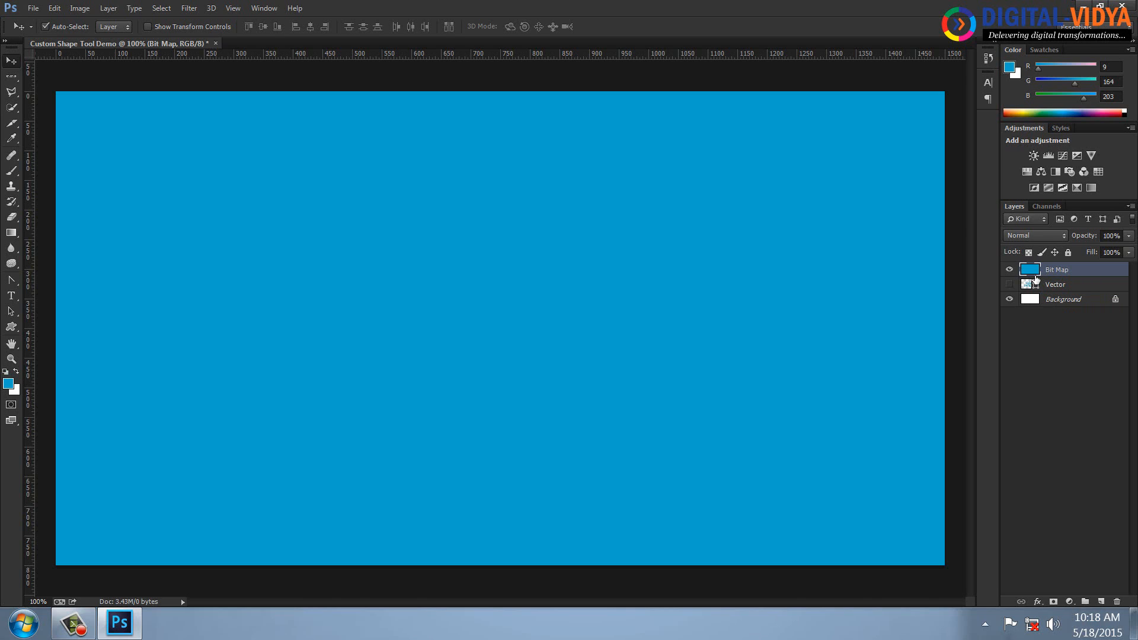
# - Delete the Bit Map layer and show the Vector layer again
pyautogui.press('Delete')
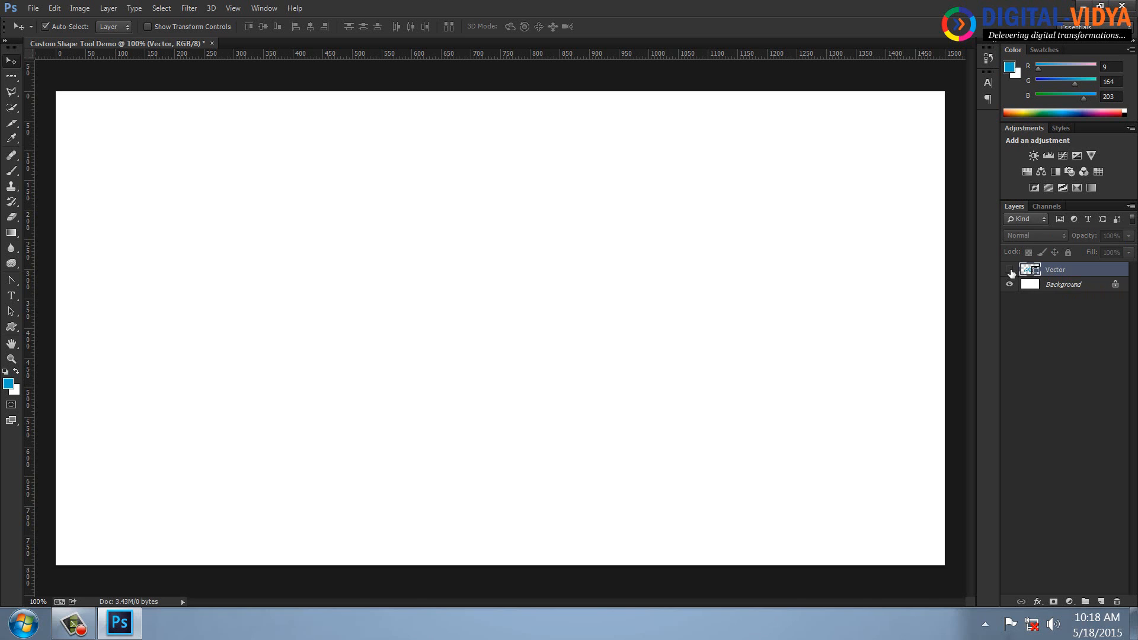
pyautogui.click(1010, 270)
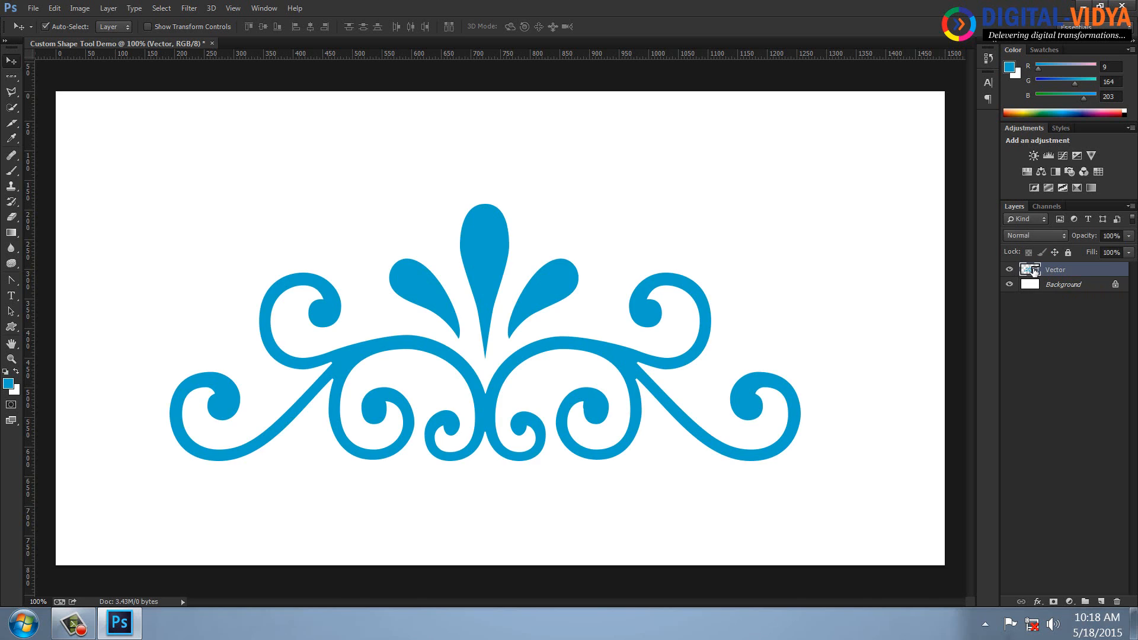
# - Try deleting the ornament's whole path with the Path Selection Tool, and undo the deletion
pyautogui.click(11, 310)
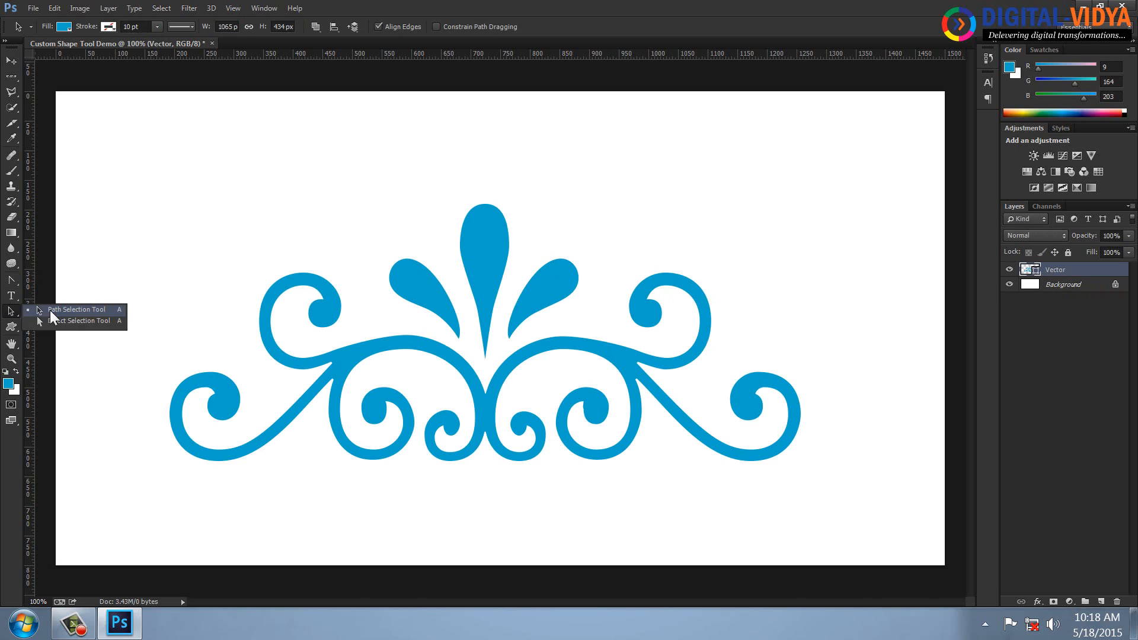
pyautogui.click(81, 308)
pyautogui.moveTo(144, 241); pyautogui.dragTo(330, 520)
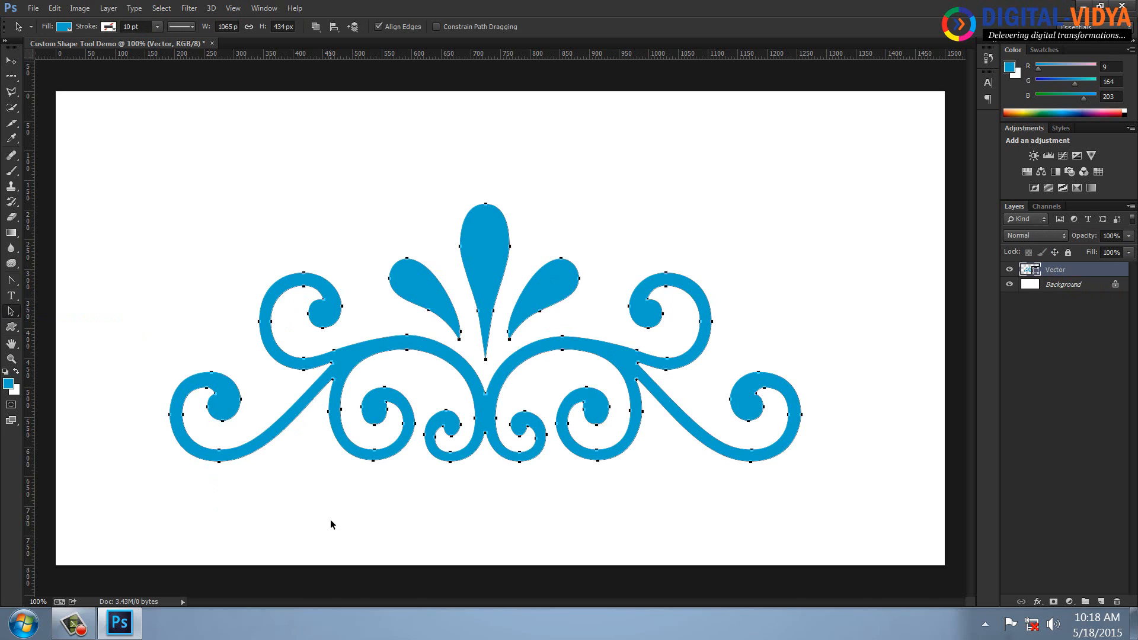
pyautogui.press('Delete')
pyautogui.hotkey('ctrl', 'z')
# - Delete all of the ornament's scrollwork anchor points with the Direct Selection Tool, keeping only the three central petals
pyautogui.rightClick(12, 312)
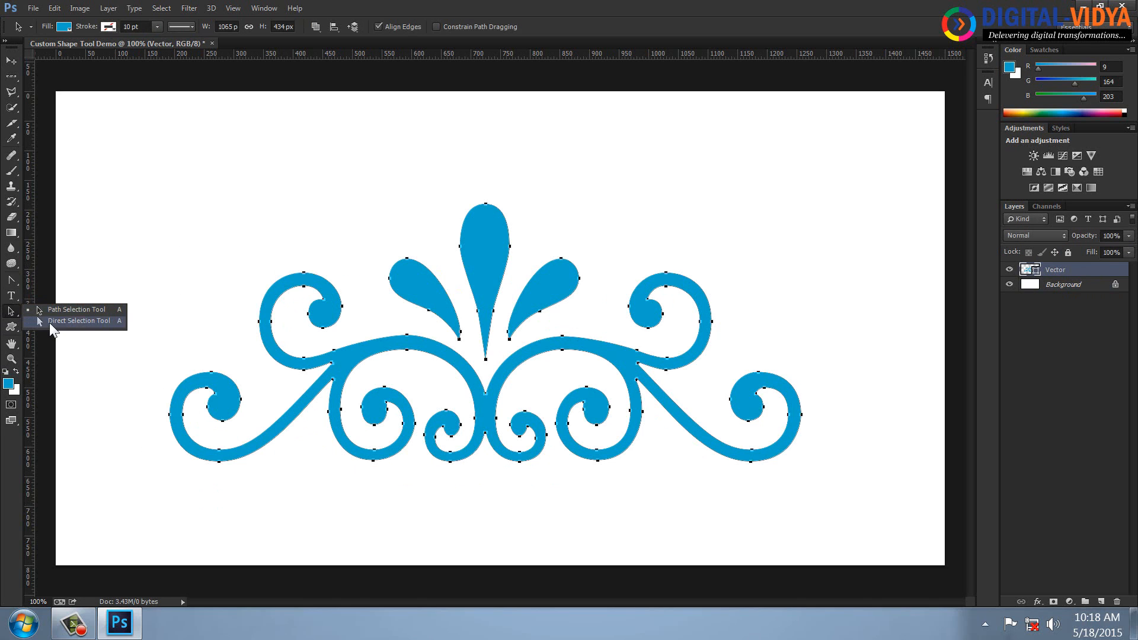
pyautogui.click(49, 323)
pyautogui.moveTo(166, 255); pyautogui.dragTo(673, 386)
pyautogui.press('Delete')
pyautogui.press('Delete')
pyautogui.moveTo(800, 261); pyautogui.dragTo(671, 424)
pyautogui.press('Delete')
pyautogui.moveTo(846, 318); pyautogui.dragTo(694, 478)
pyautogui.moveTo(726, 256); pyautogui.dragTo(629, 418)
pyautogui.press('Delete')
pyautogui.moveTo(547, 388); pyautogui.dragTo(579, 334)
pyautogui.press('Delete')
pyautogui.moveTo(367, 413); pyautogui.dragTo(413, 378)
pyautogui.press('Delete')
pyautogui.press('Delete')
pyautogui.click(450, 397)
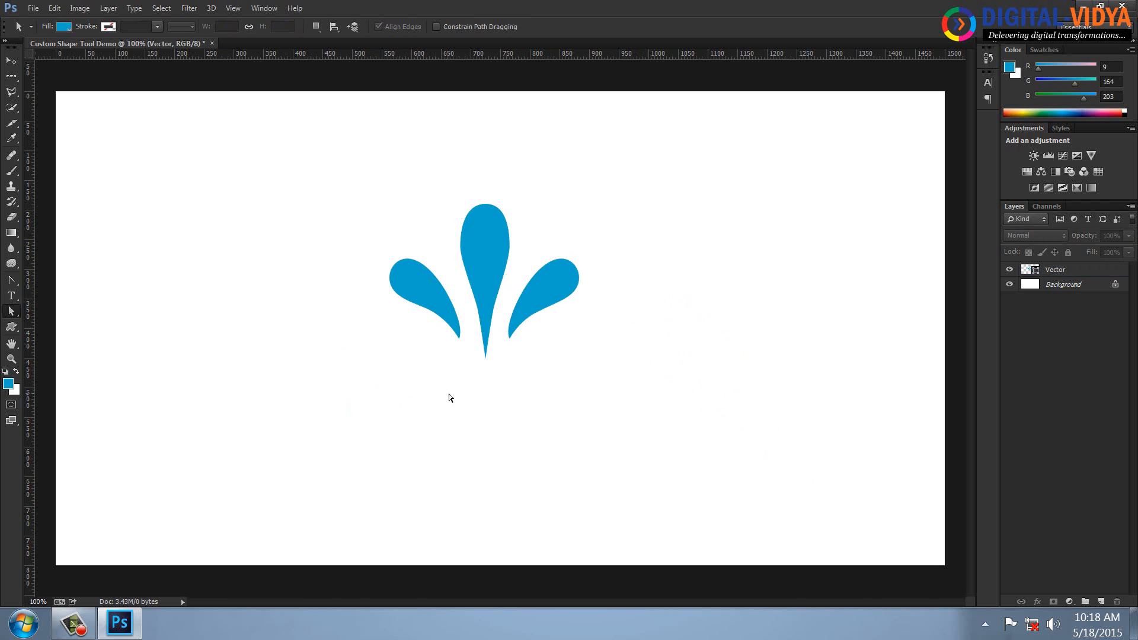
# - Move the three petals up and scale them down about their center to roughly a third
pyautogui.click(12, 61)
pyautogui.moveTo(500, 245); pyautogui.dragTo(504, 184)
pyautogui.hotkey('ctrl', 't')
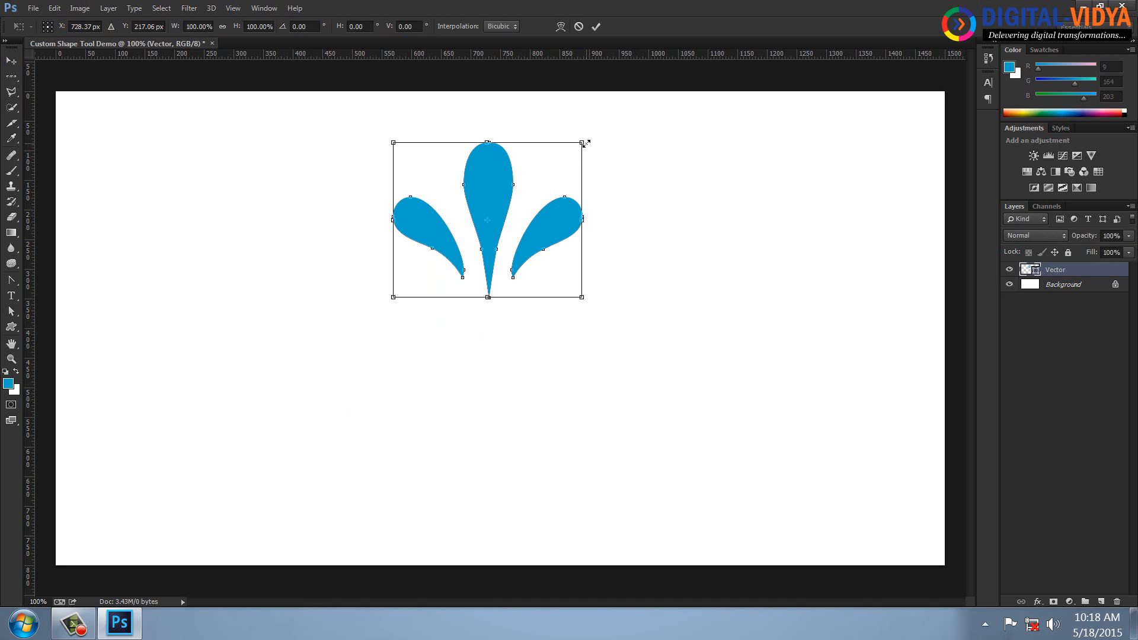
pyautogui.moveTo(584, 143); pyautogui.dragTo(546, 221)
pyautogui.press('Return')
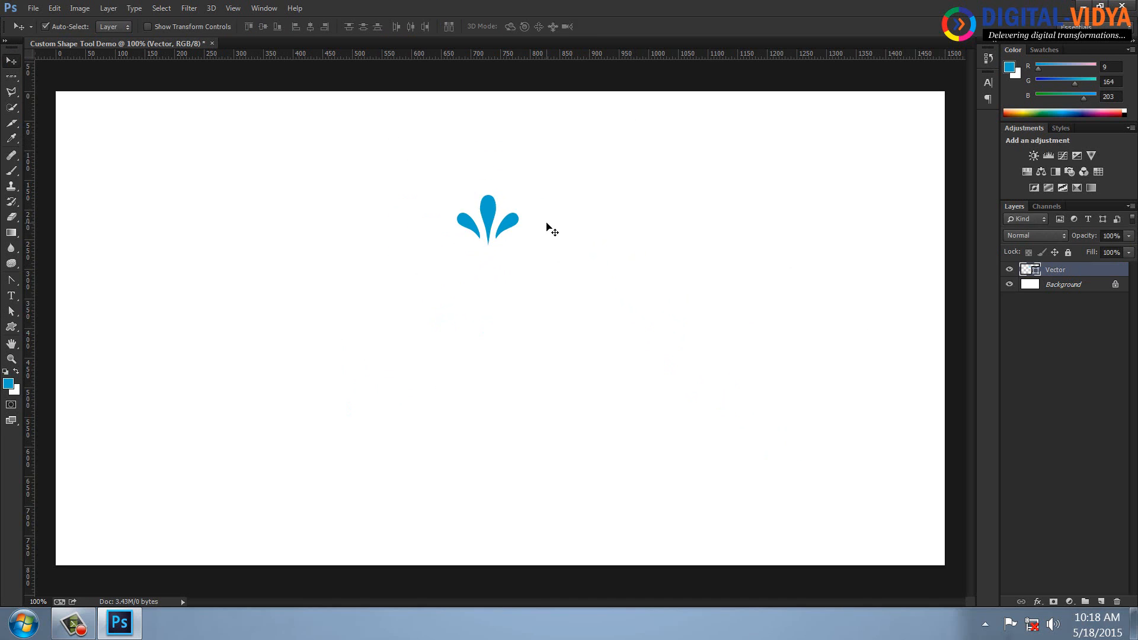
# - Duplicate the Vector layer and rotate the copy about 40° clockwise around a pivot placed below the petals
pyautogui.moveTo(1071, 270); pyautogui.dragTo(1102, 601)
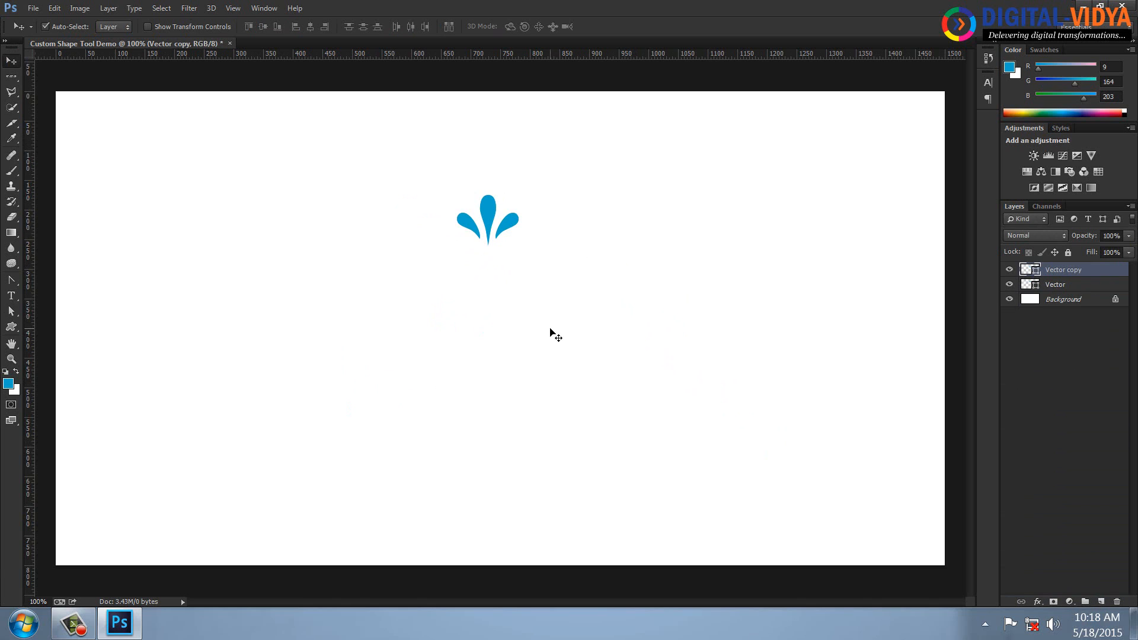
pyautogui.hotkey('ctrl', 't')
pyautogui.moveTo(490, 228); pyautogui.dragTo(488, 306)
pyautogui.moveTo(544, 174); pyautogui.dragTo(633, 236)
pyautogui.press('Return')
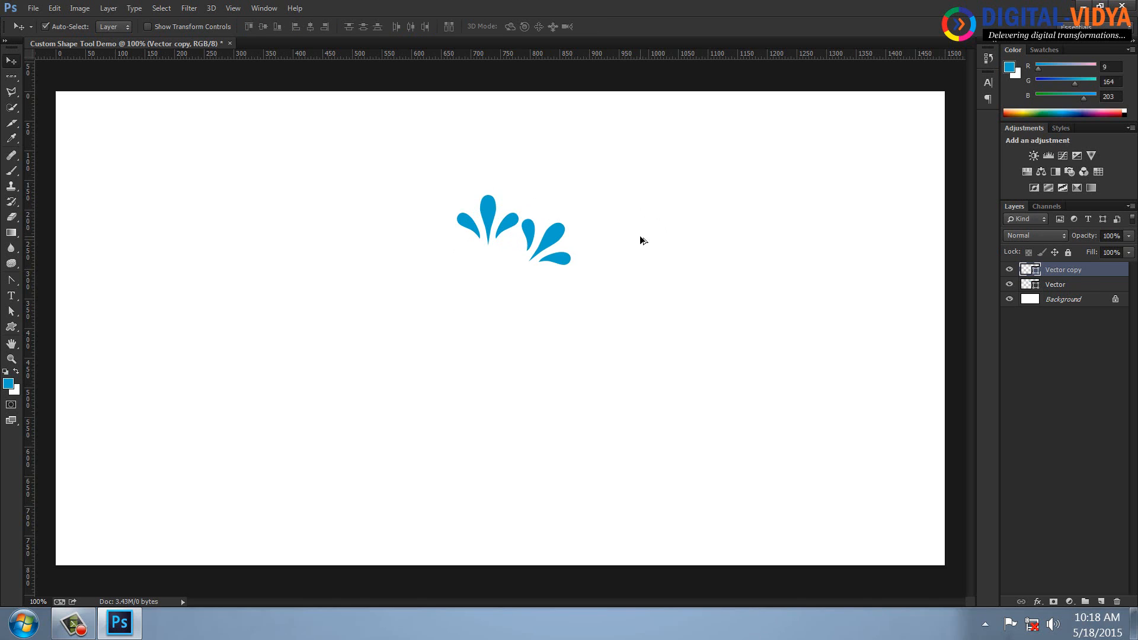
# - Repeat the rotated duplication six more times to form a ring, and merge all the Vector layers into one shape layer
pyautogui.hotkey('ctrl', 'shift', 'alt', 't')
pyautogui.hotkey('ctrl', 'shift', 'alt', 't')
pyautogui.hotkey('ctrl', 'shift', 'alt', 't')
pyautogui.hotkey('ctrl', 'shift', 'alt', 't')
pyautogui.hotkey('ctrl', 'shift', 'alt', 't')
pyautogui.hotkey('ctrl', 'shift', 'alt', 't')
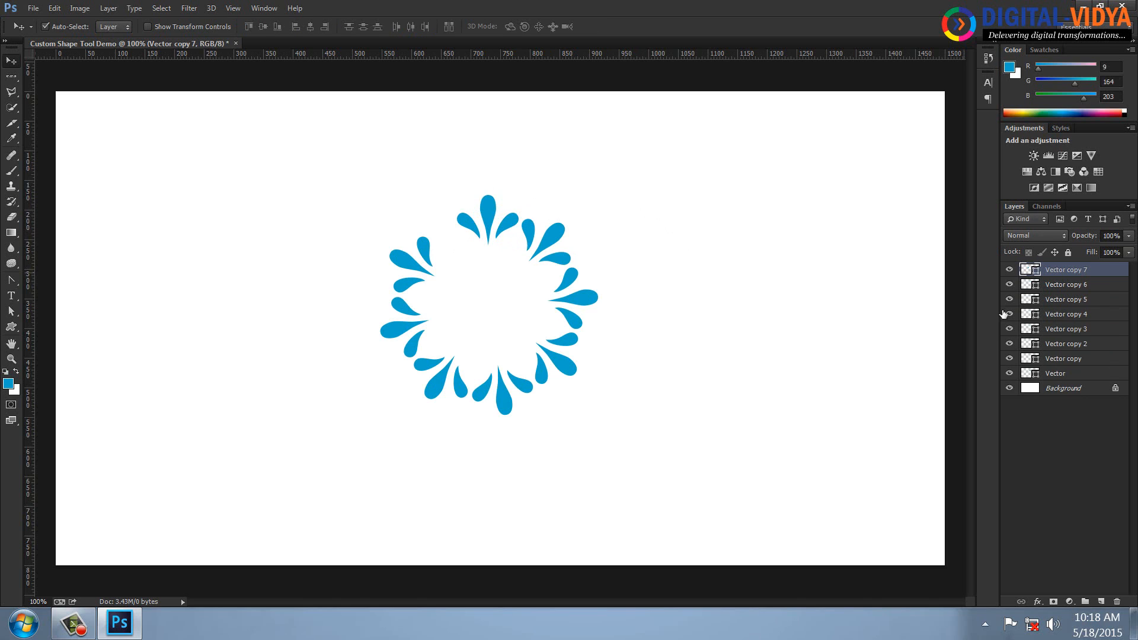
pyautogui.keyDown('shift'); pyautogui.click(1057, 376); pyautogui.keyUp('shift')
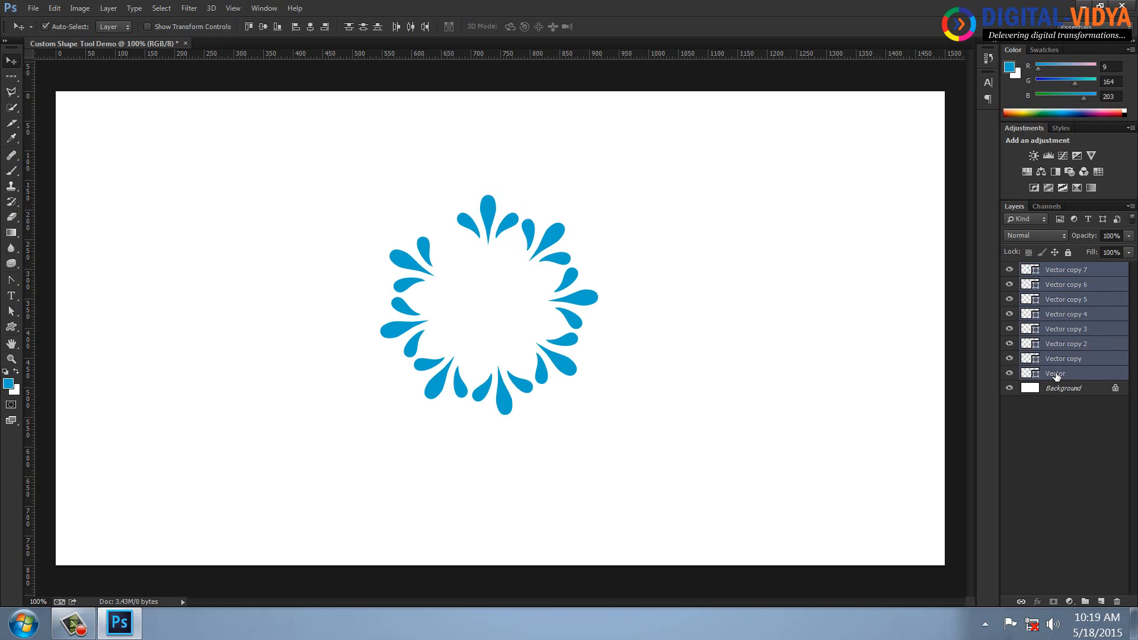
pyautogui.hotkey('ctrl', 'e')
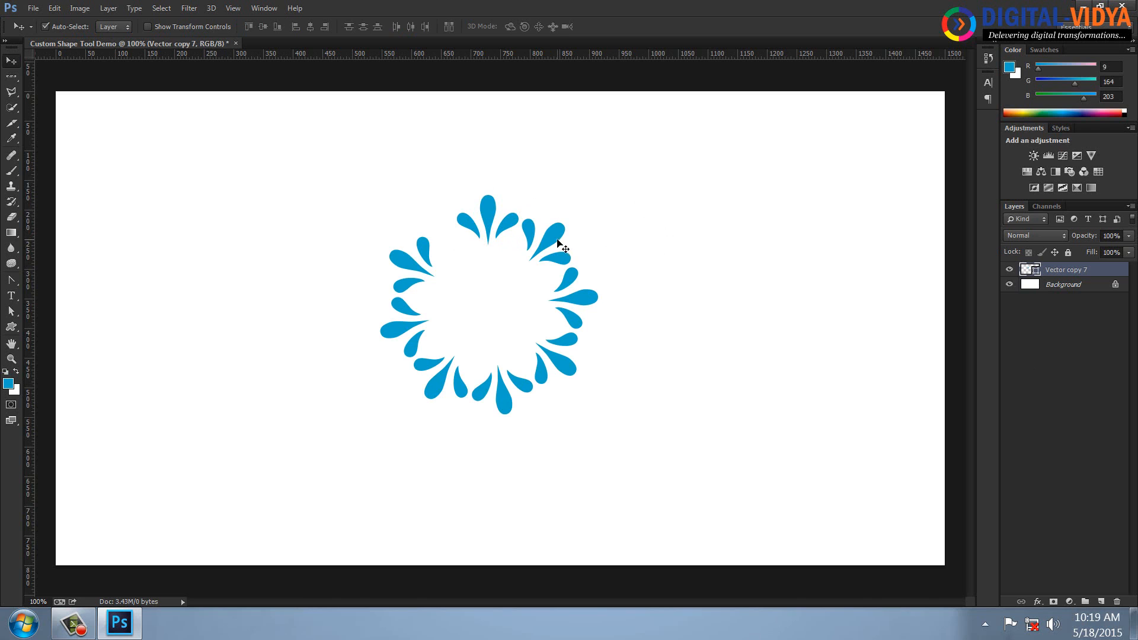
# - Duplicate the petal ring beside the original and rasterize the copy, placing it right of the canvas center
pyautogui.moveTo(554, 240); pyautogui.dragTo(813, 234)
pyautogui.click(113, 11)
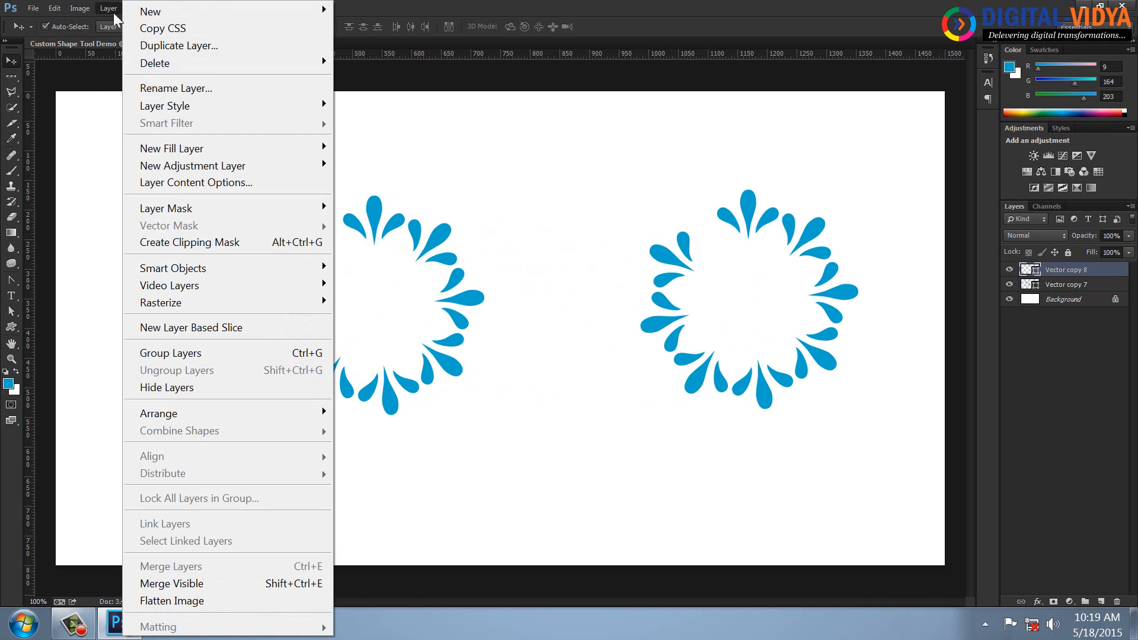
pyautogui.moveTo(204, 306)
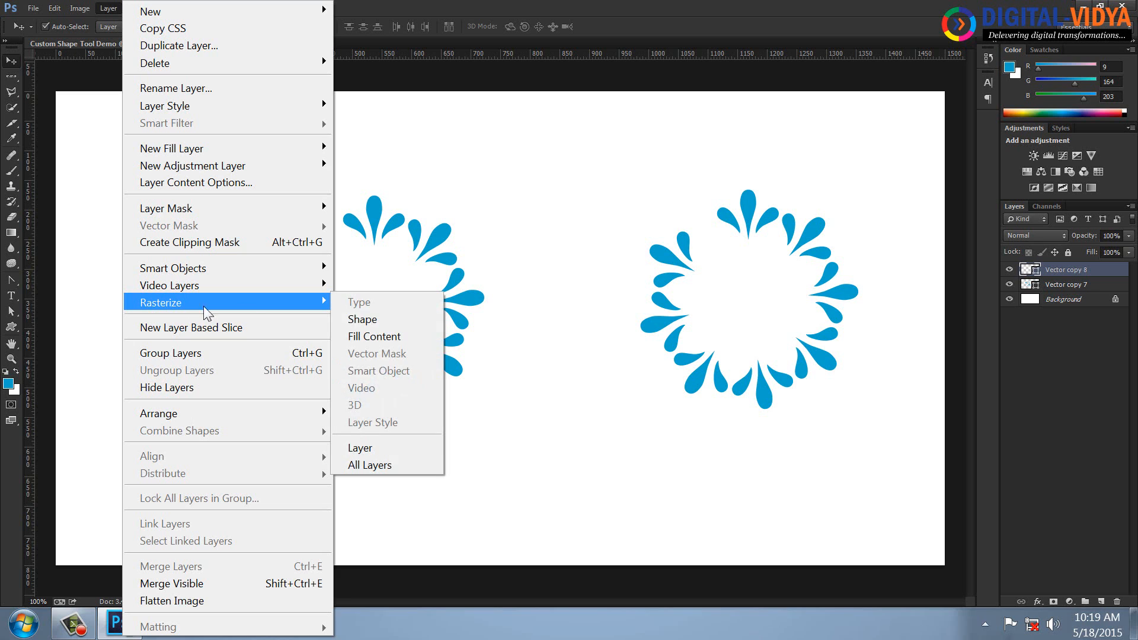
pyautogui.click(369, 446)
pyautogui.moveTo(754, 206); pyautogui.dragTo(653, 205)
# - Scale the rasterized ring down about its center to about 8%
pyautogui.hotkey('ctrl', 't')
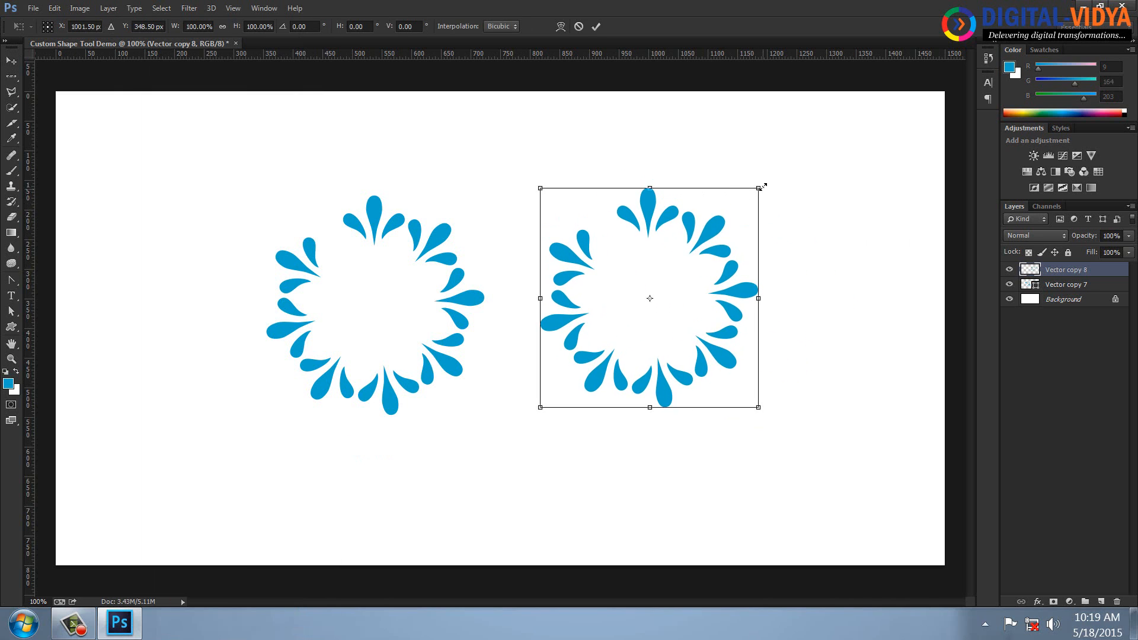
pyautogui.moveTo(763, 187); pyautogui.dragTo(684, 308)
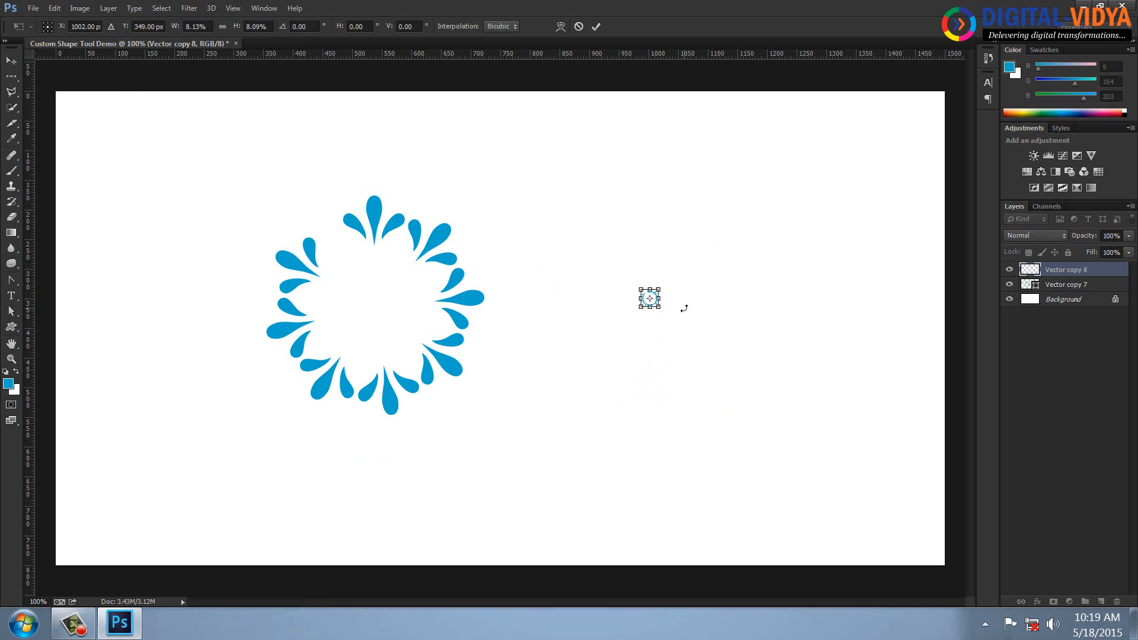
pyautogui.press('Return')
# - Try to scale the vector ring down about its center with Free Transform
pyautogui.click(380, 220)
pyautogui.hotkey('ctrl', 't')
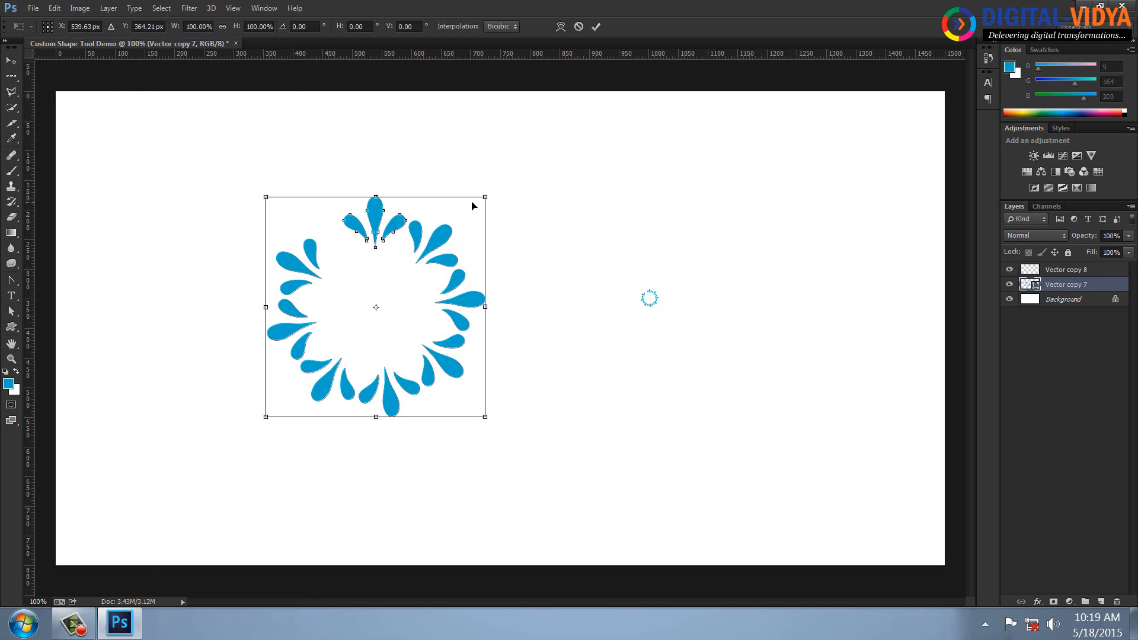
pyautogui.moveTo(489, 194); pyautogui.dragTo(430, 286)
pyautogui.press('Return')
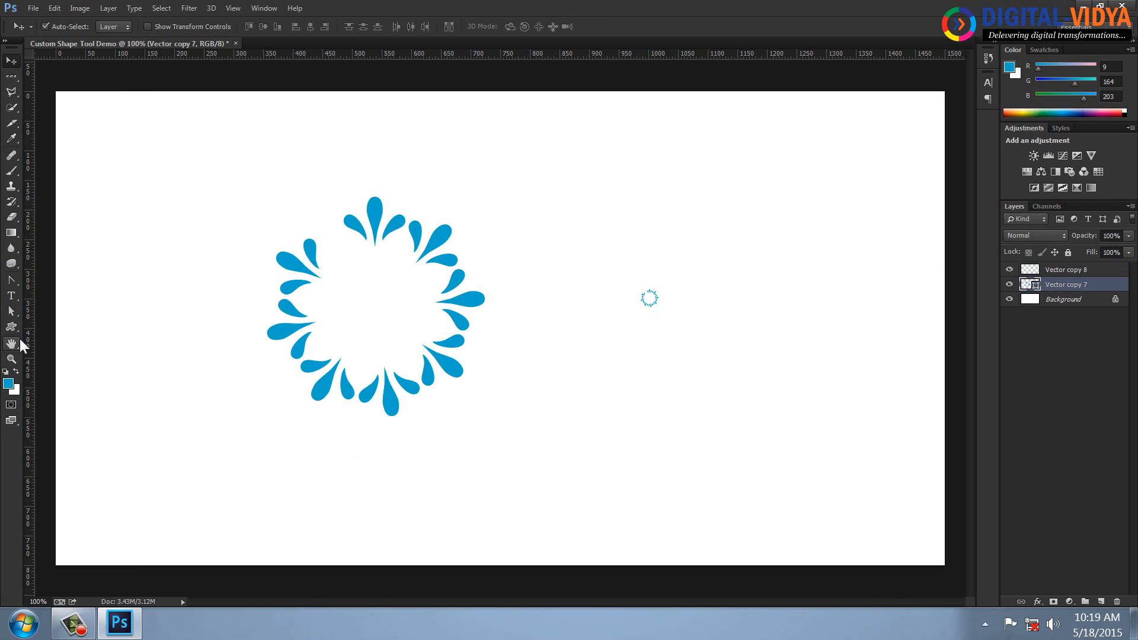
# - Select all the vector ring's paths with the Path Selection Tool, enlarge them to about 1040 × 1051 px, and move the ring down and left
pyautogui.moveTo(14, 313); pyautogui.dragTo(57, 319)
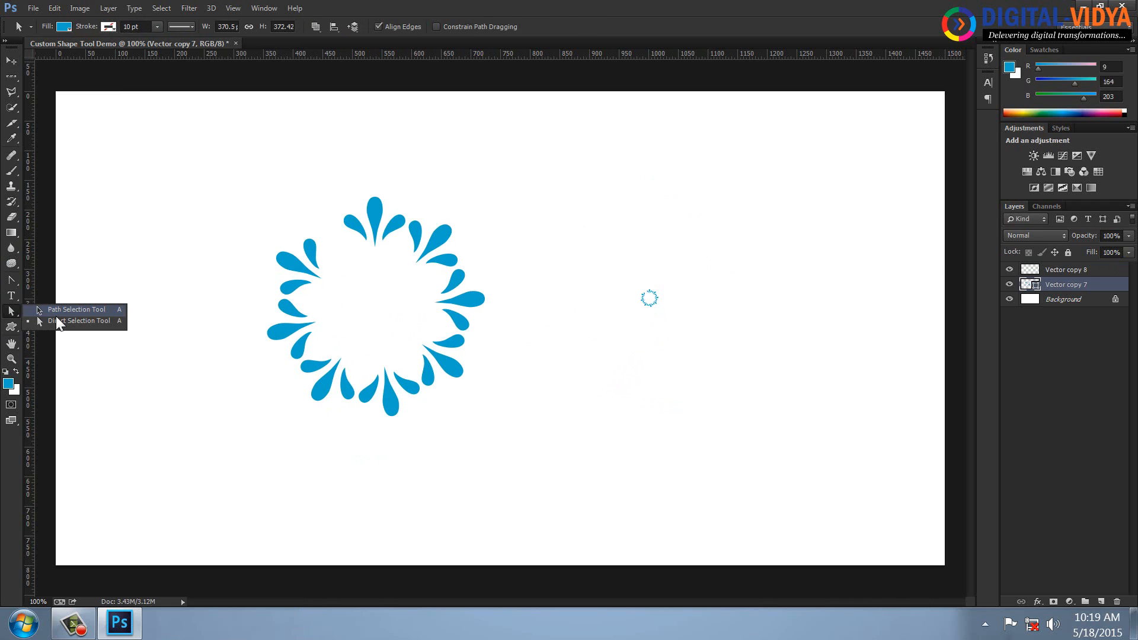
pyautogui.click(56, 310)
pyautogui.moveTo(215, 171); pyautogui.dragTo(559, 503)
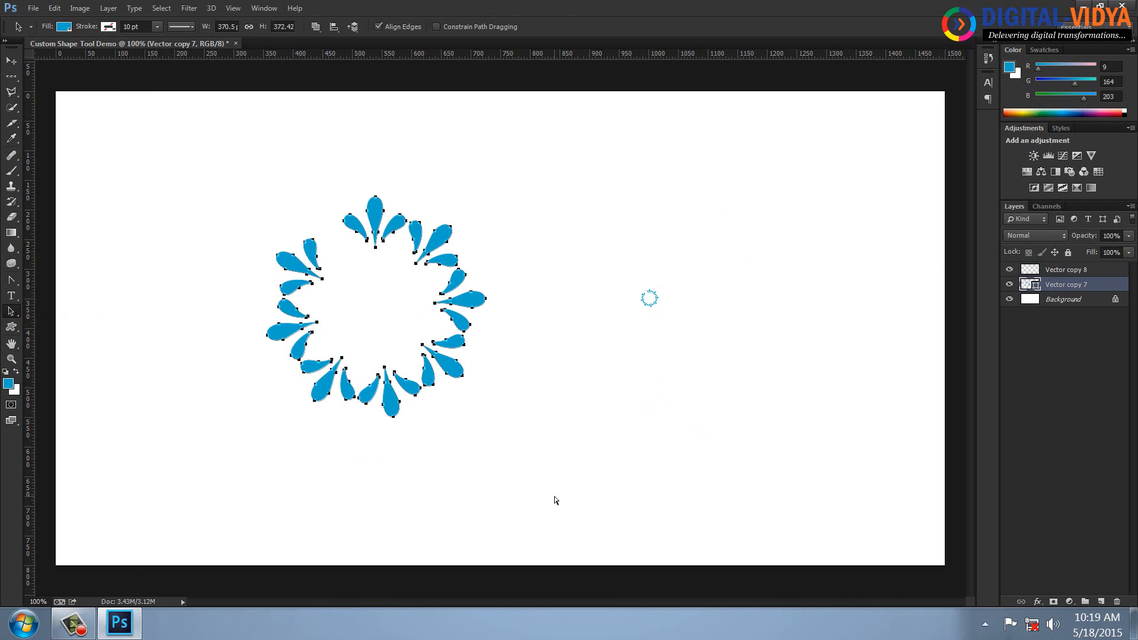
pyautogui.hotkey('ctrl', 't')
pyautogui.moveTo(484, 199); pyautogui.dragTo(746, 52)
pyautogui.press('Return')
pyautogui.hotkey('ctrl', 't')
pyautogui.press('Return')
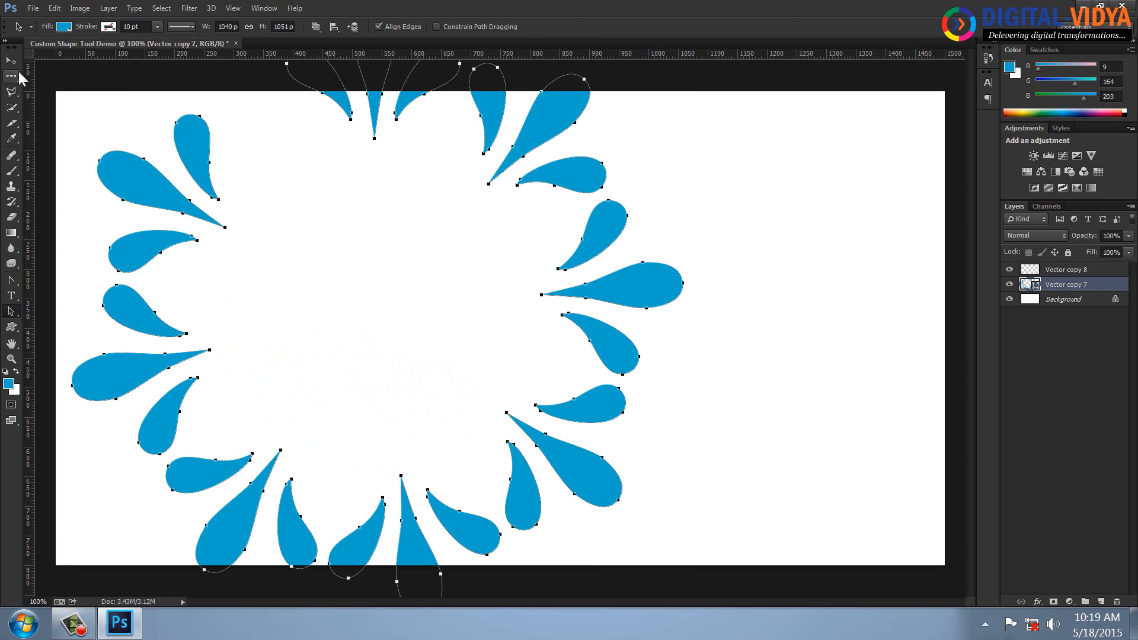
pyautogui.press('v')
pyautogui.moveTo(544, 124); pyautogui.dragTo(372, 178)
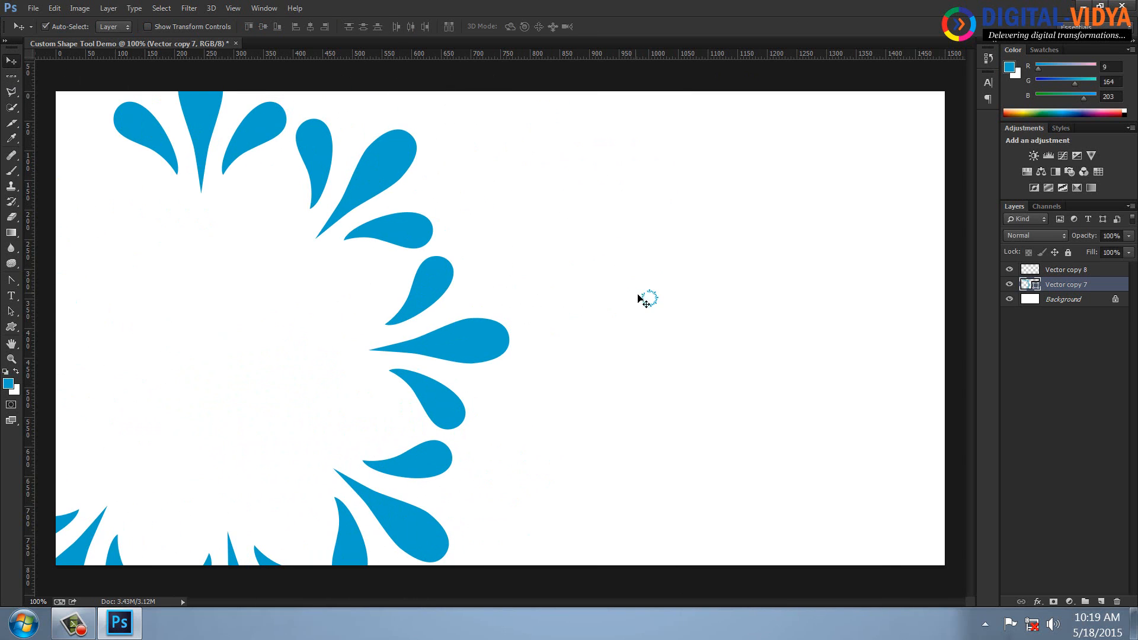
# - Enlarge the tiny rasterized ring on the Vector copy 8 layer about its center to about 1940%
pyautogui.click(1063, 274)
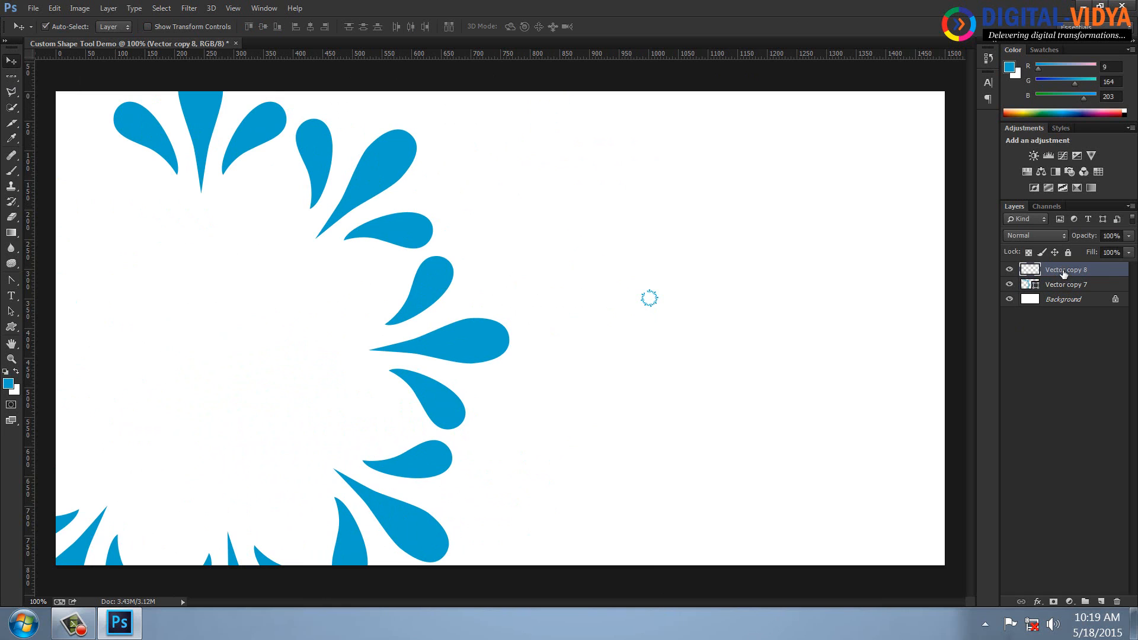
pyautogui.hotkey('ctrl', 't')
pyautogui.moveTo(666, 279); pyautogui.dragTo(836, 133)
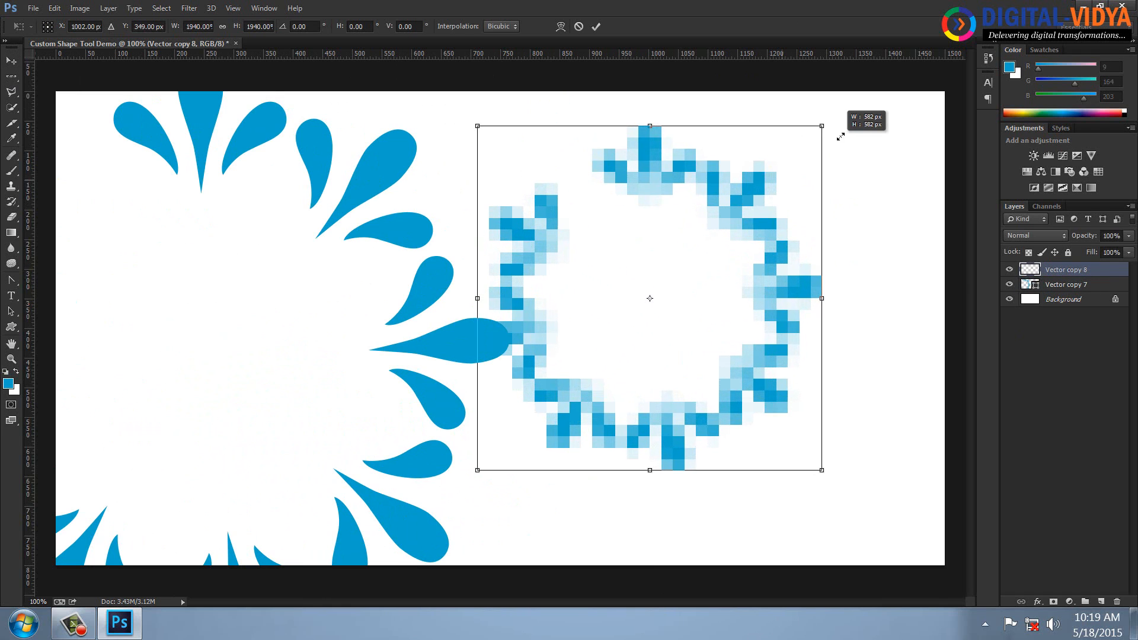
pyautogui.press('Return')
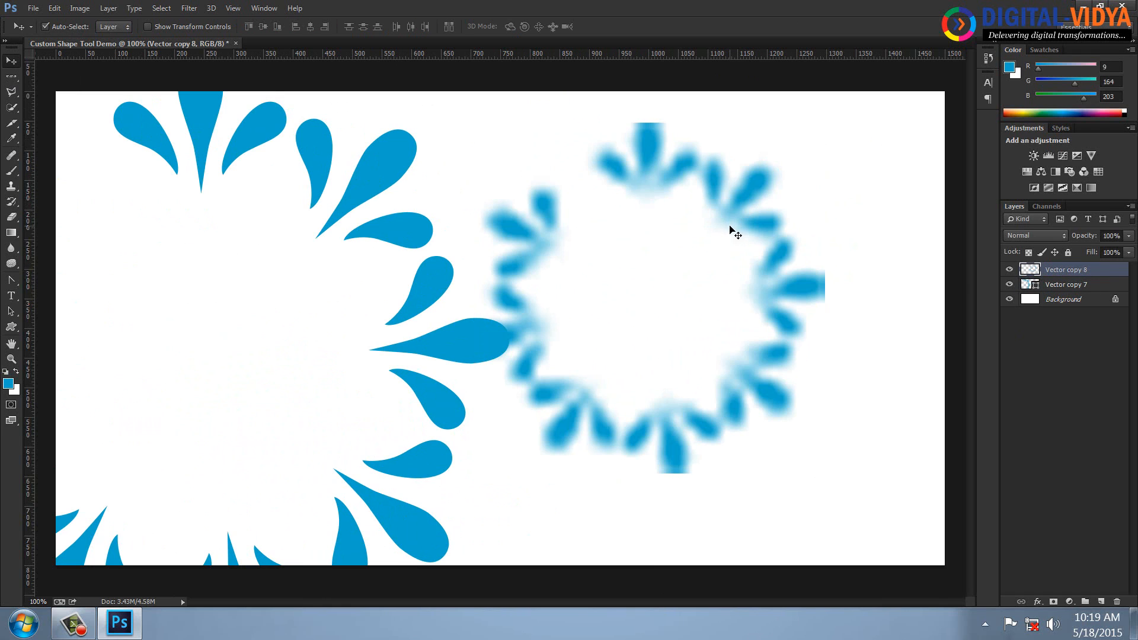
# - Delete both the rasterized ring and the vector ring, leaving only the Background layer
pyautogui.press('Delete')
pyautogui.moveTo(368, 171); pyautogui.dragTo(445, 155)
pyautogui.press('Delete')
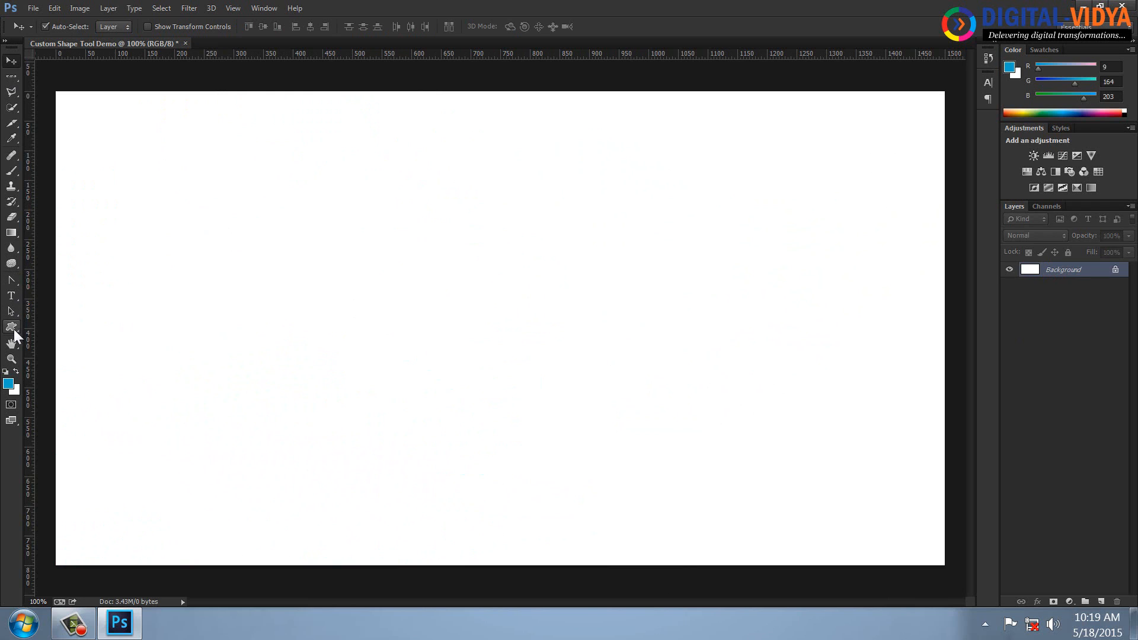
# - Draw a fleur-de-lis with the Custom Shape Tool in Path mode, about 310 px wide, left of the canvas center
pyautogui.moveTo(12, 329); pyautogui.dragTo(69, 382)
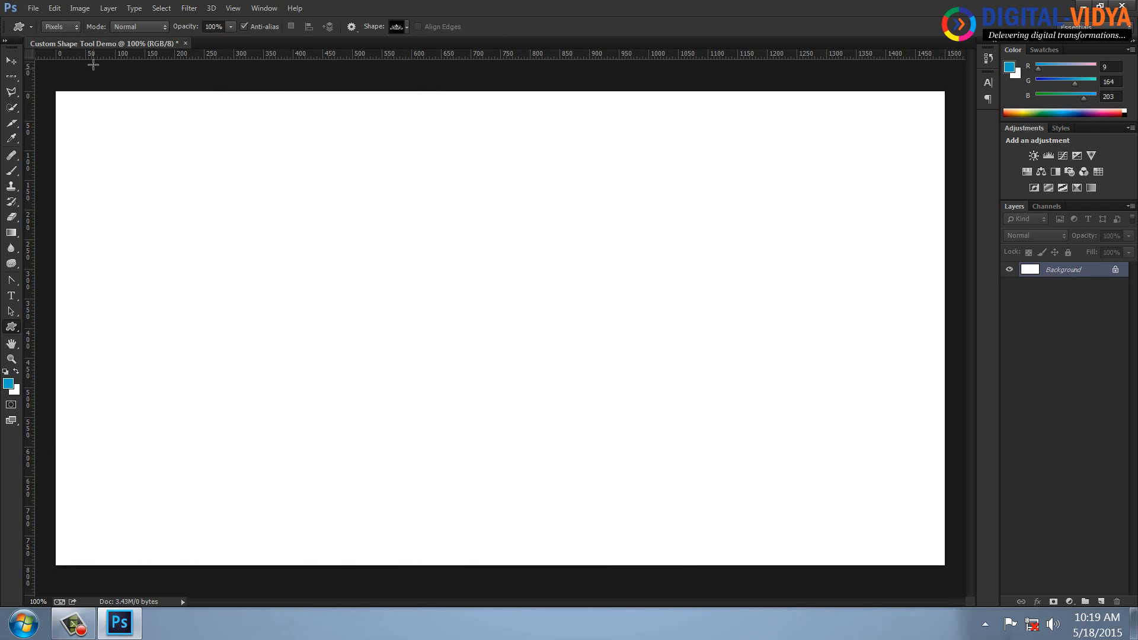
pyautogui.click(70, 29)
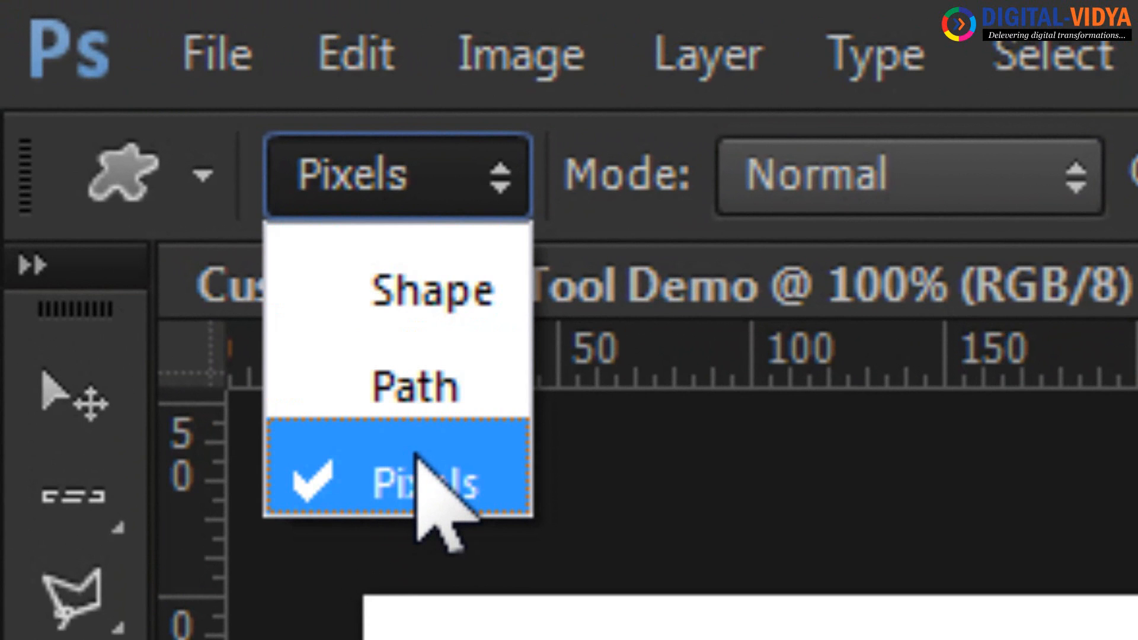
pyautogui.click(432, 374)
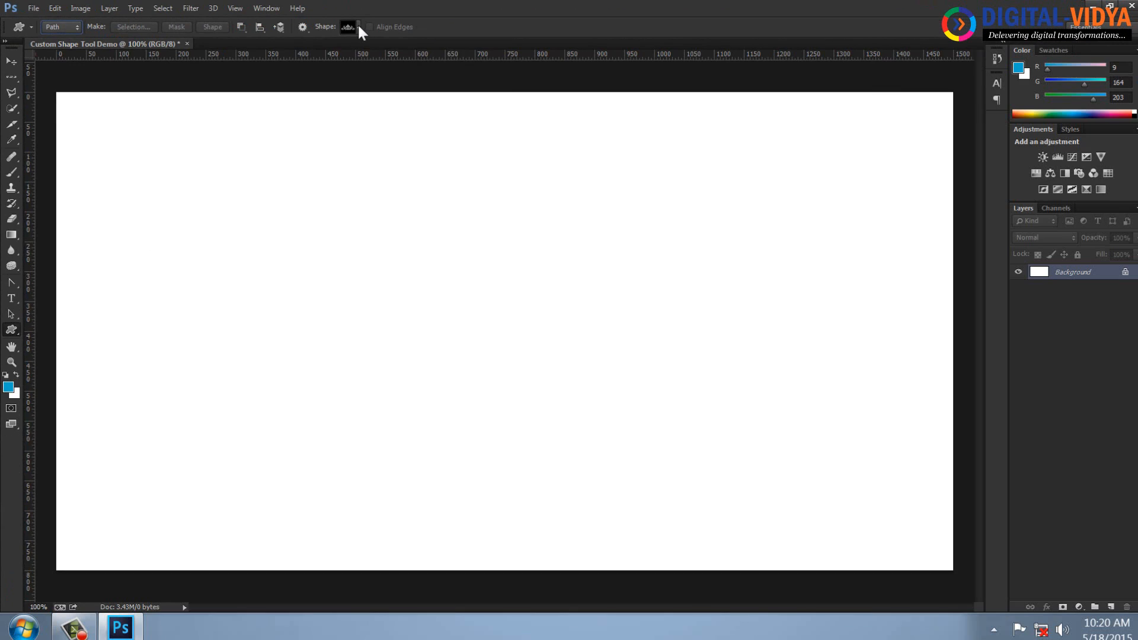
pyautogui.click(358, 27)
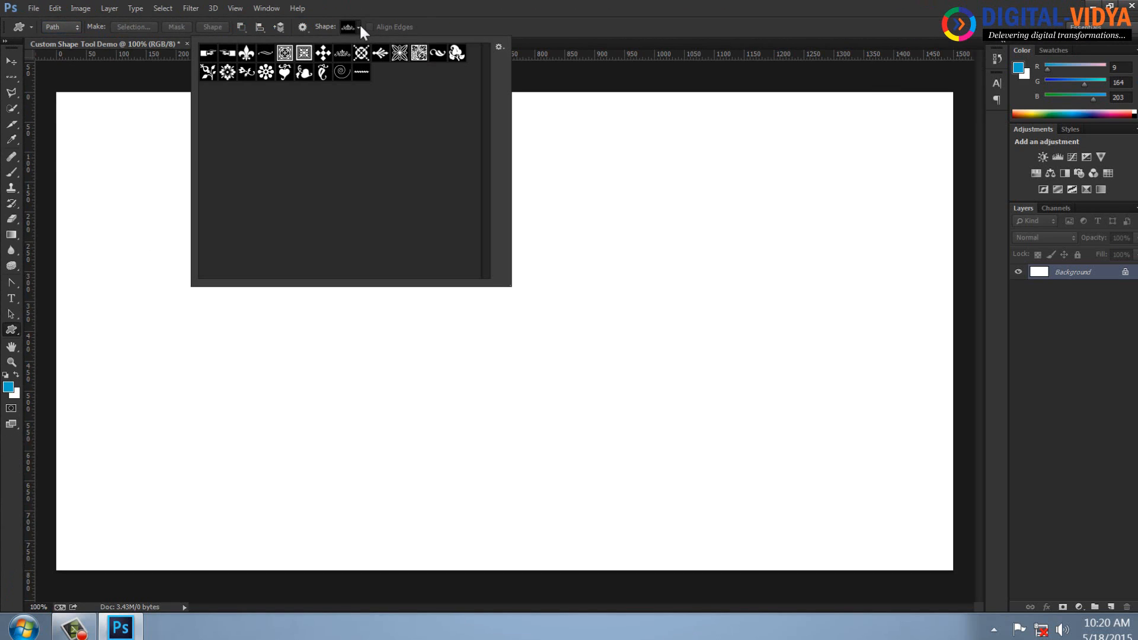
pyautogui.click(247, 55)
pyautogui.click(554, 194)
pyautogui.click(374, 194)
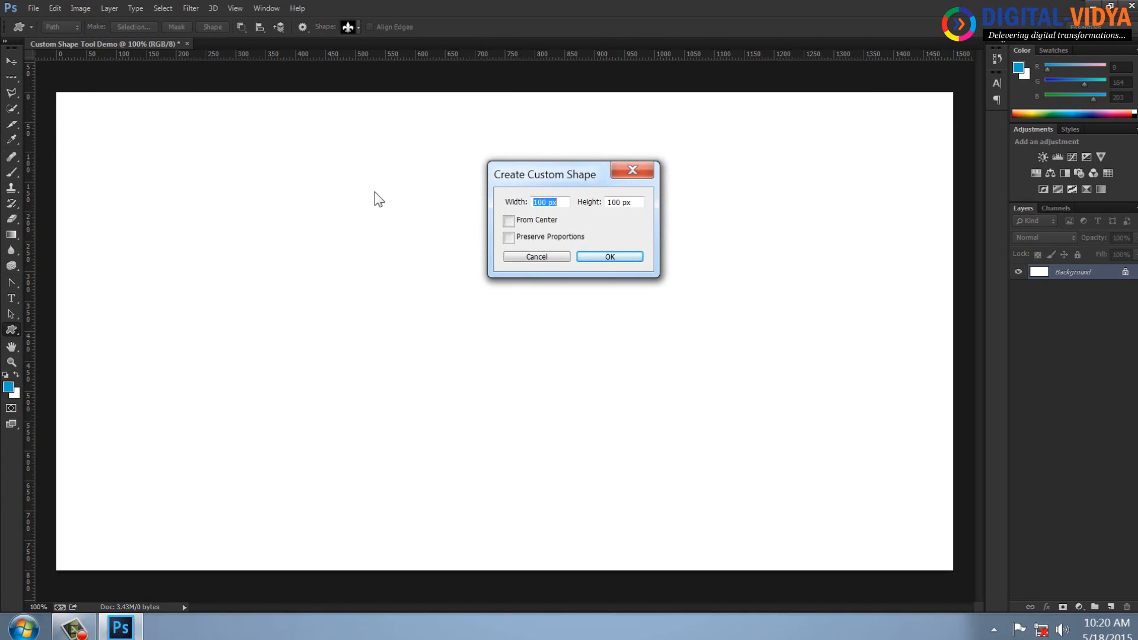
pyautogui.click(537, 256)
pyautogui.moveTo(303, 206); pyautogui.dragTo(558, 403)
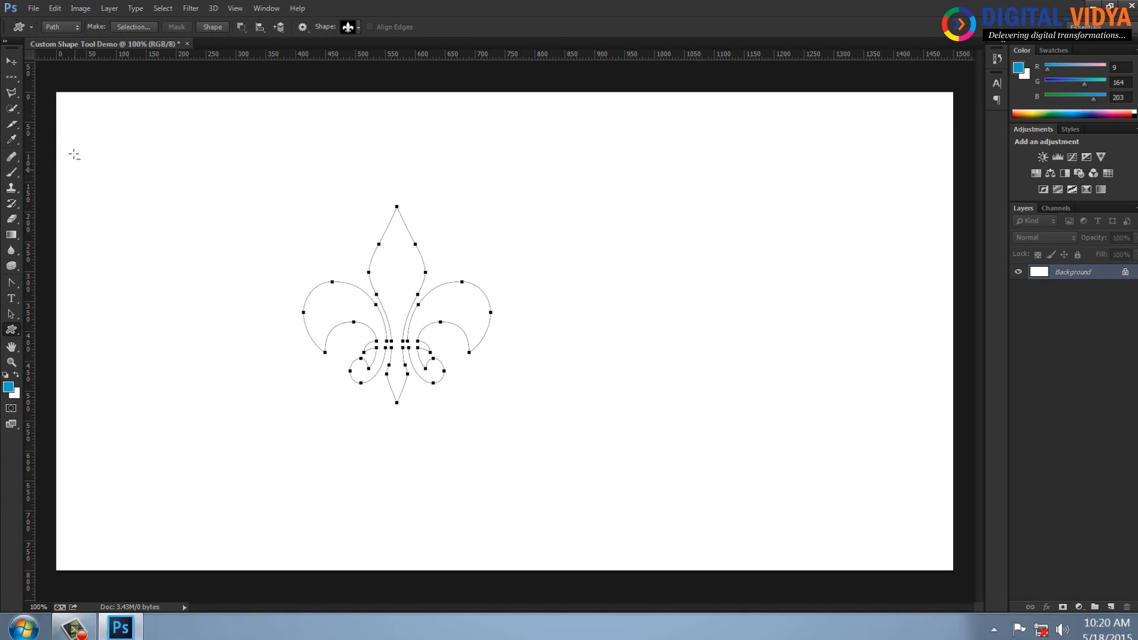
# - Convert the fleur-de-lis path into a selection, and undo the conversion
pyautogui.click(13, 61)
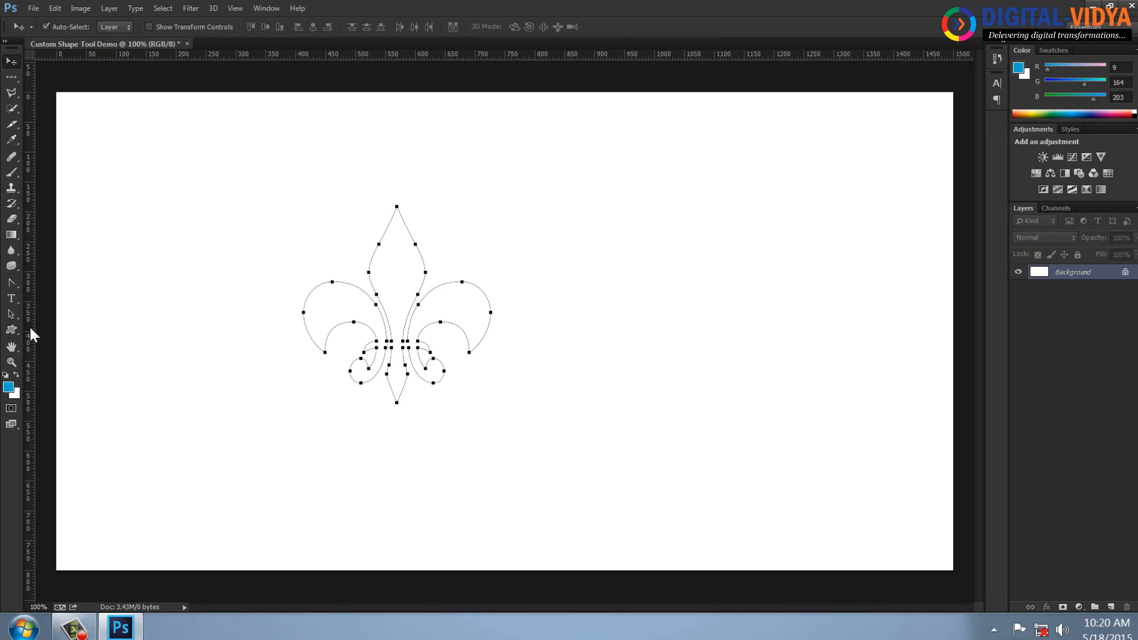
pyautogui.hotkey('ctrl', 'Return')
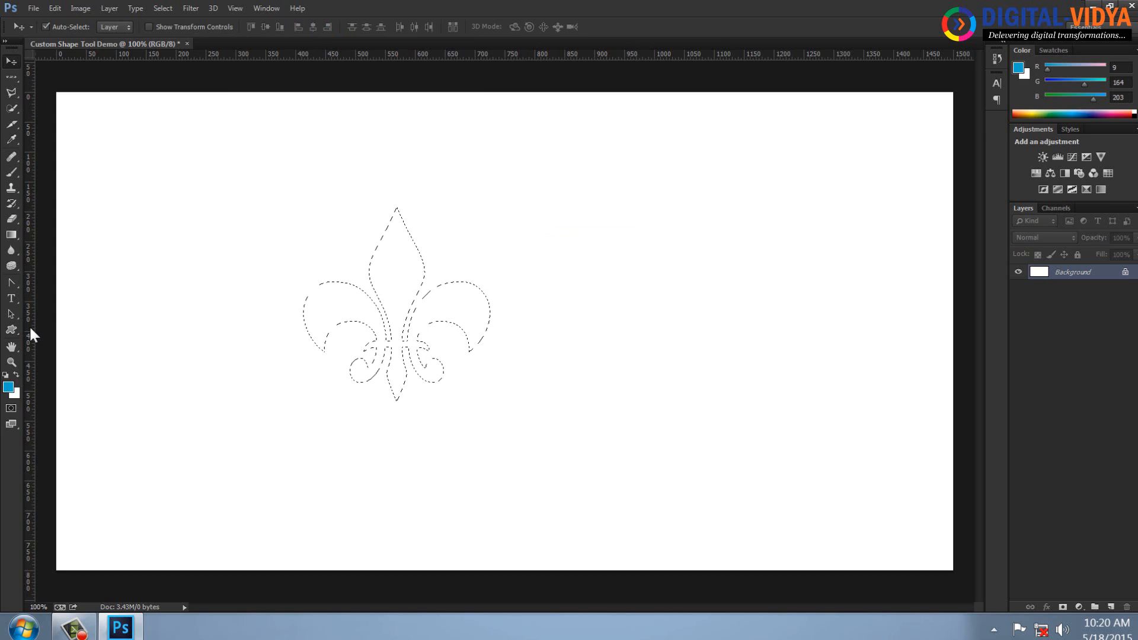
pyautogui.hotkey('ctrl', 'z')
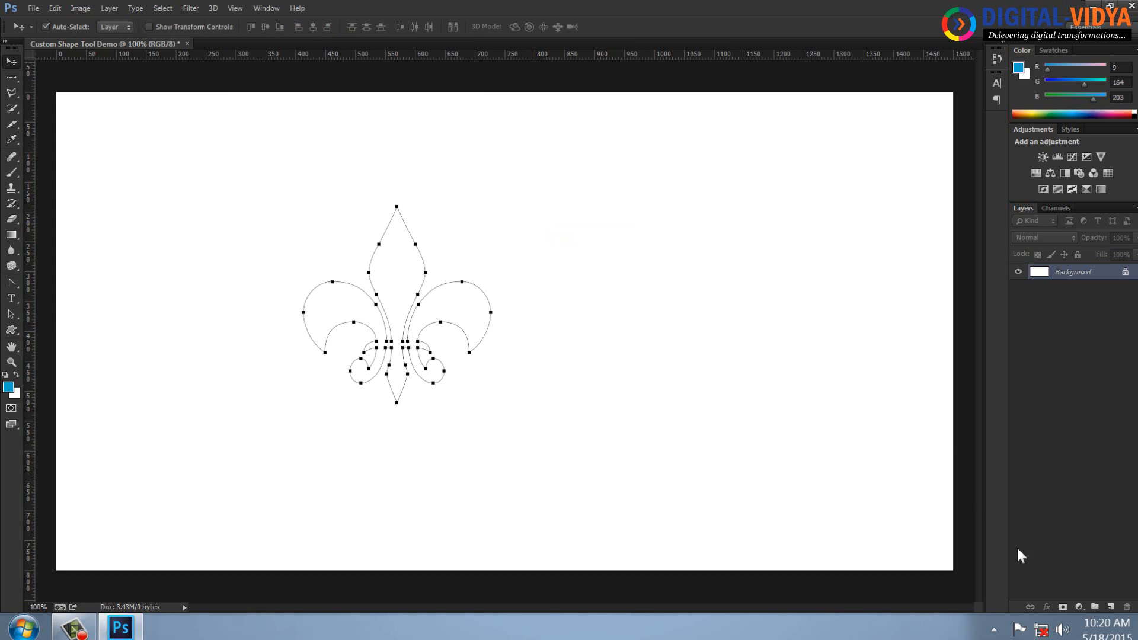
# - Add a new layer and convert the fleur-de-lis path into a filled shape
pyautogui.click(1110, 607)
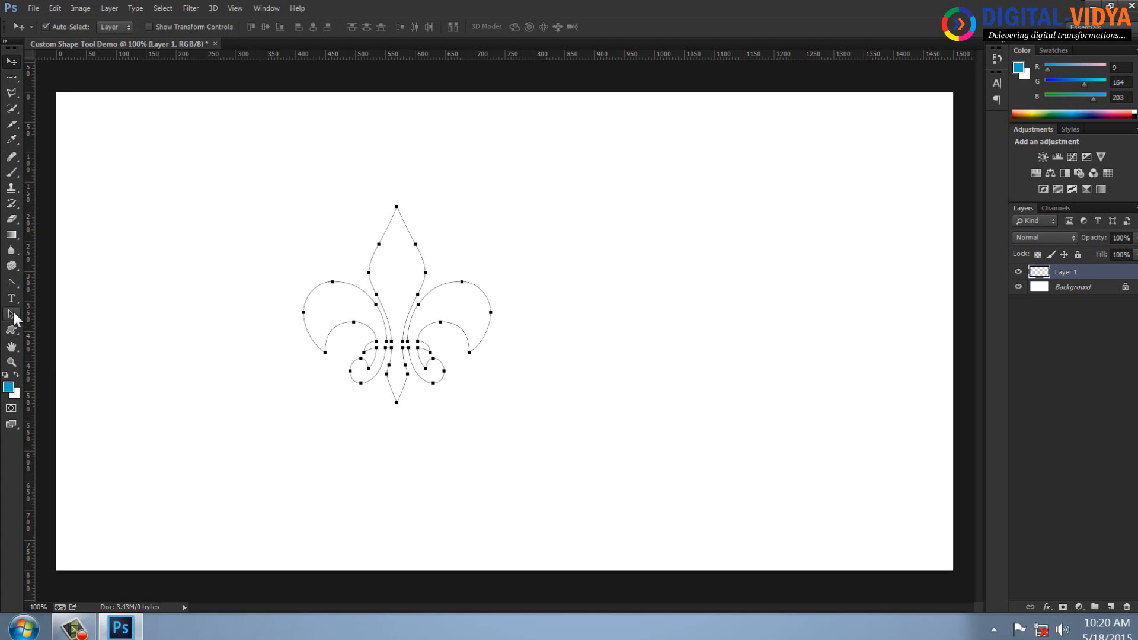
pyautogui.click(12, 330)
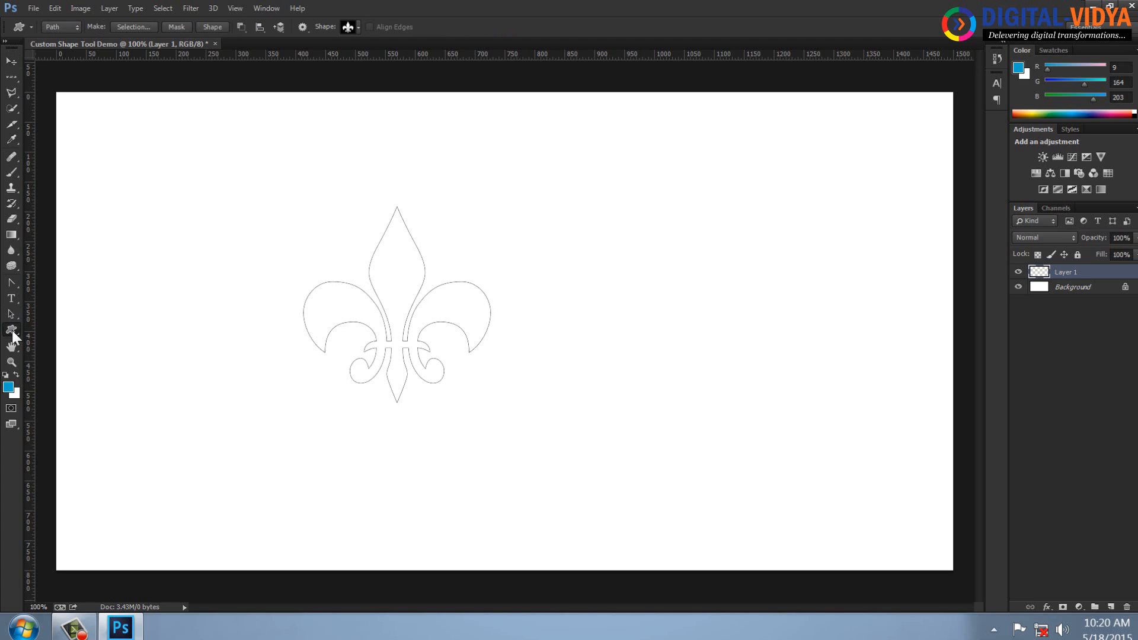
pyautogui.click(212, 27)
pyautogui.click(11, 61)
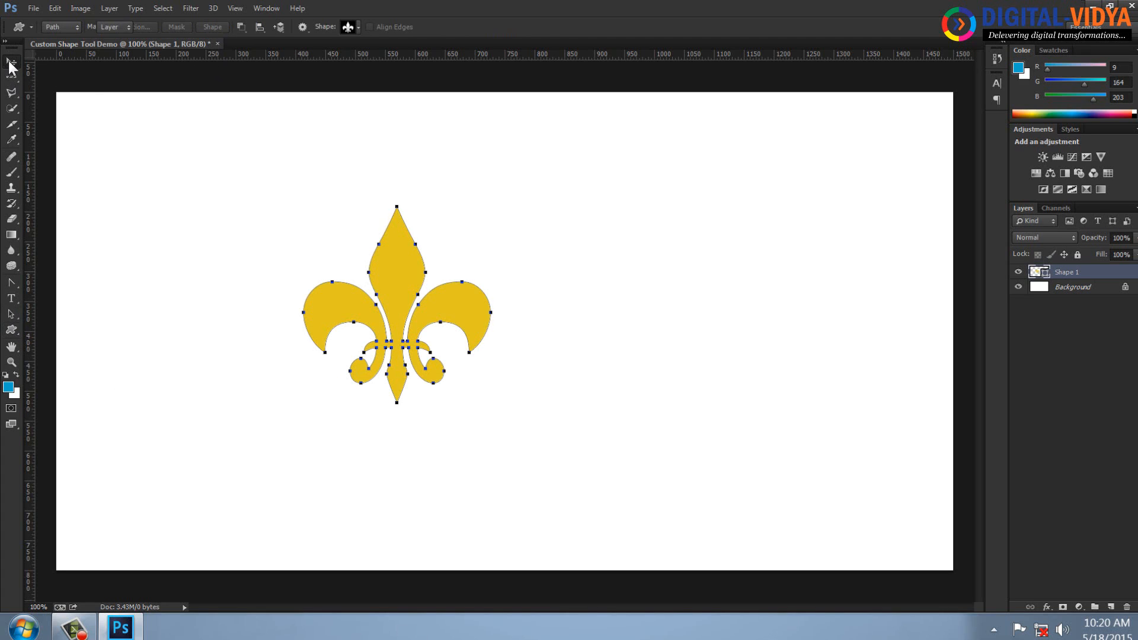
# - Move the fleur-de-lis shape up and to the right, and delete it
pyautogui.click(315, 195)
pyautogui.moveTo(406, 266); pyautogui.dragTo(482, 210)
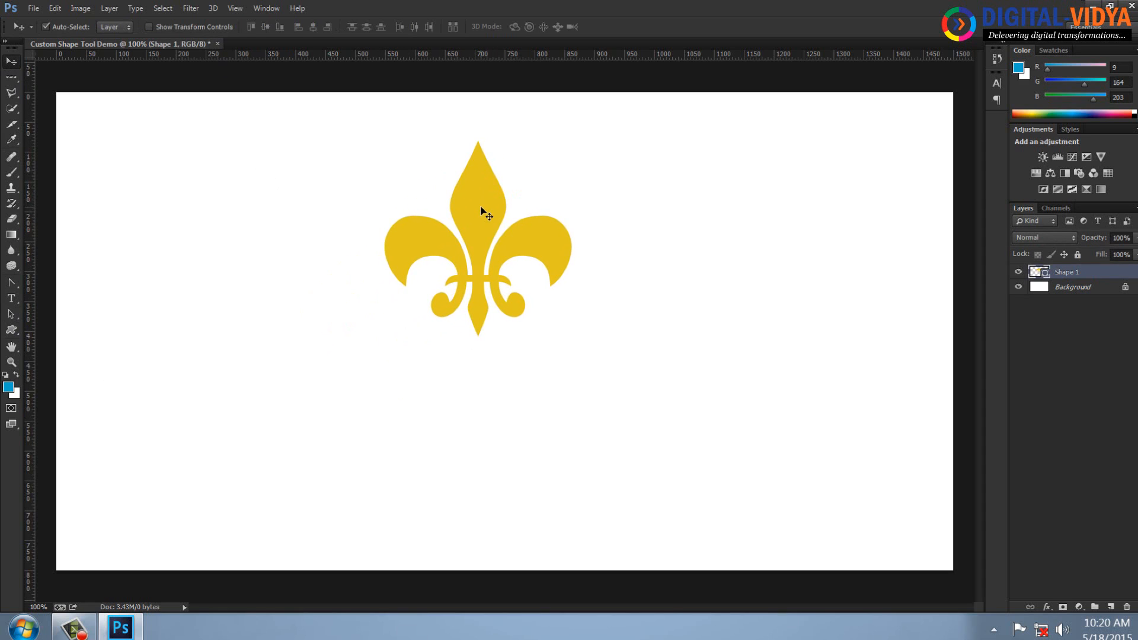
pyautogui.press('Delete')
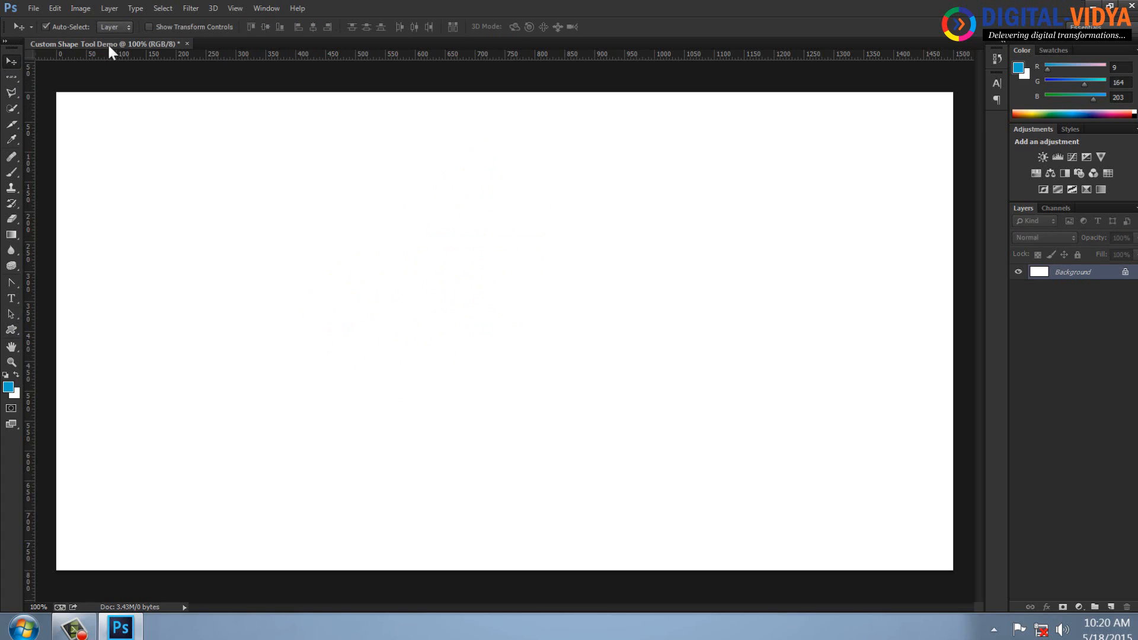
pyautogui.click(12, 331)
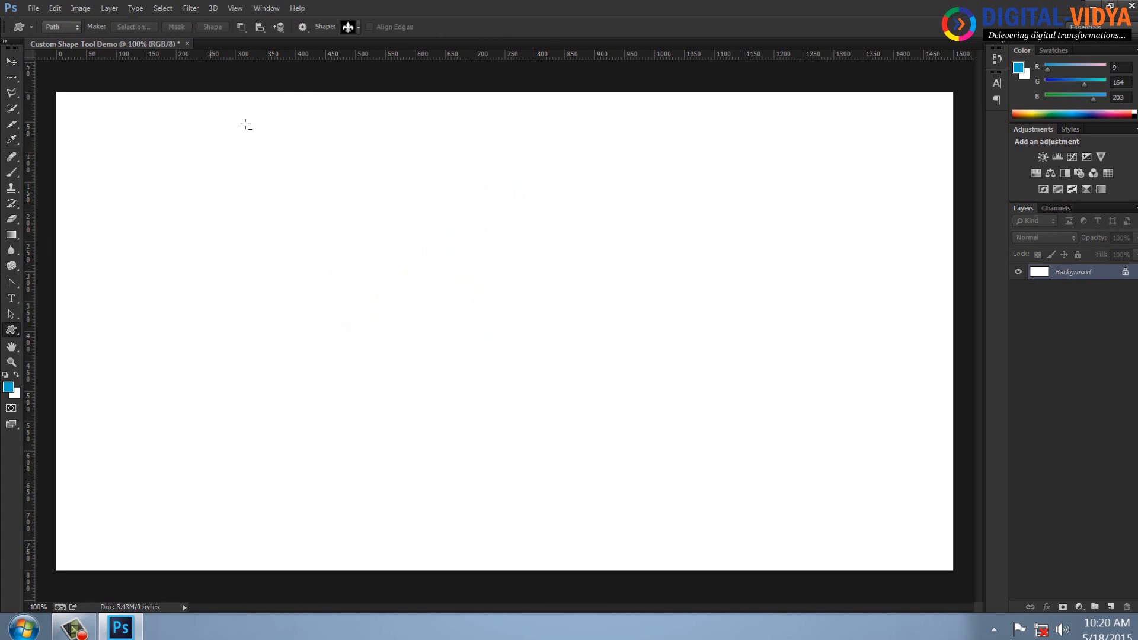
pyautogui.click(358, 27)
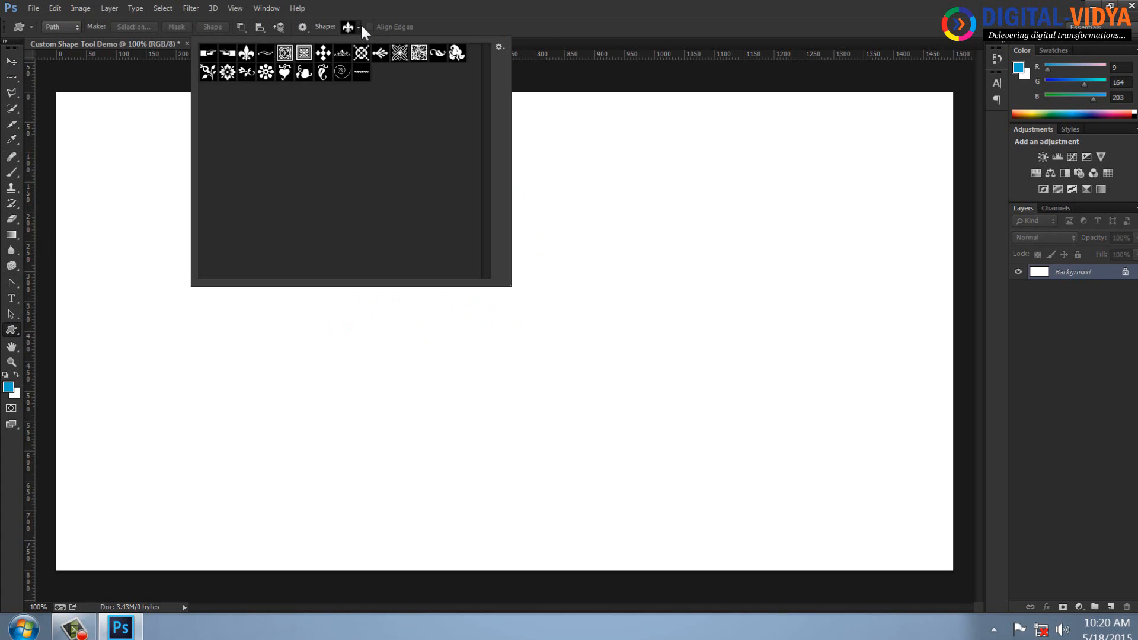
pyautogui.click(463, 3)
# - Open the kneeling silhouette image kTMn9paEc.jpg from the Vectoors folder on the Personal (E:) drive
pyautogui.hotkey('ctrl', 'o')
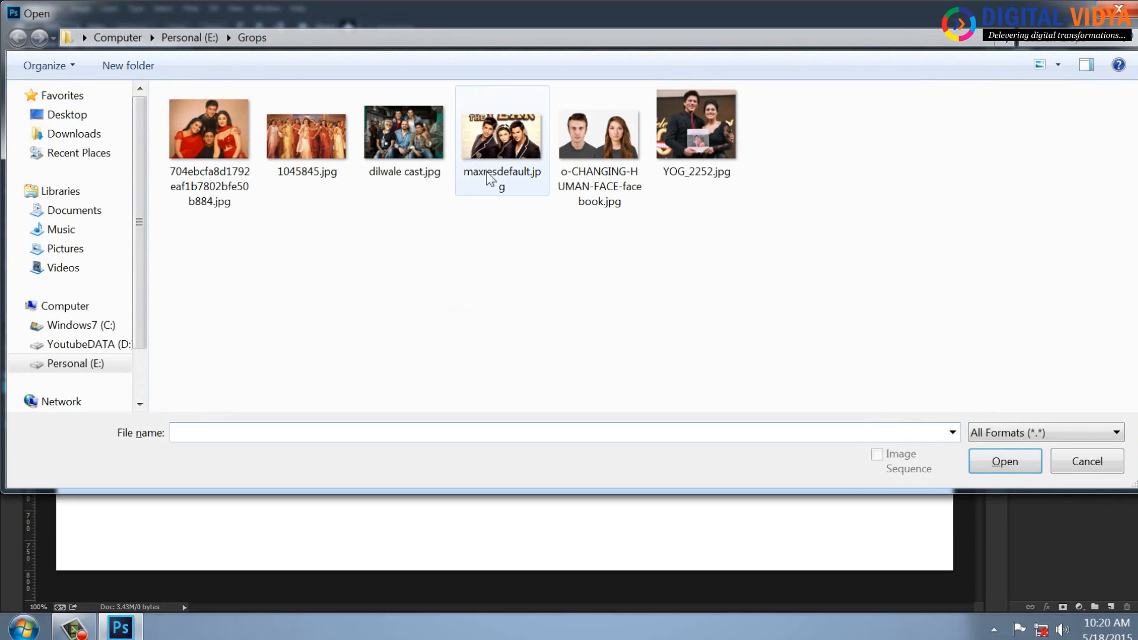
pyautogui.press('BackSpace')
pyautogui.click(498, 263)
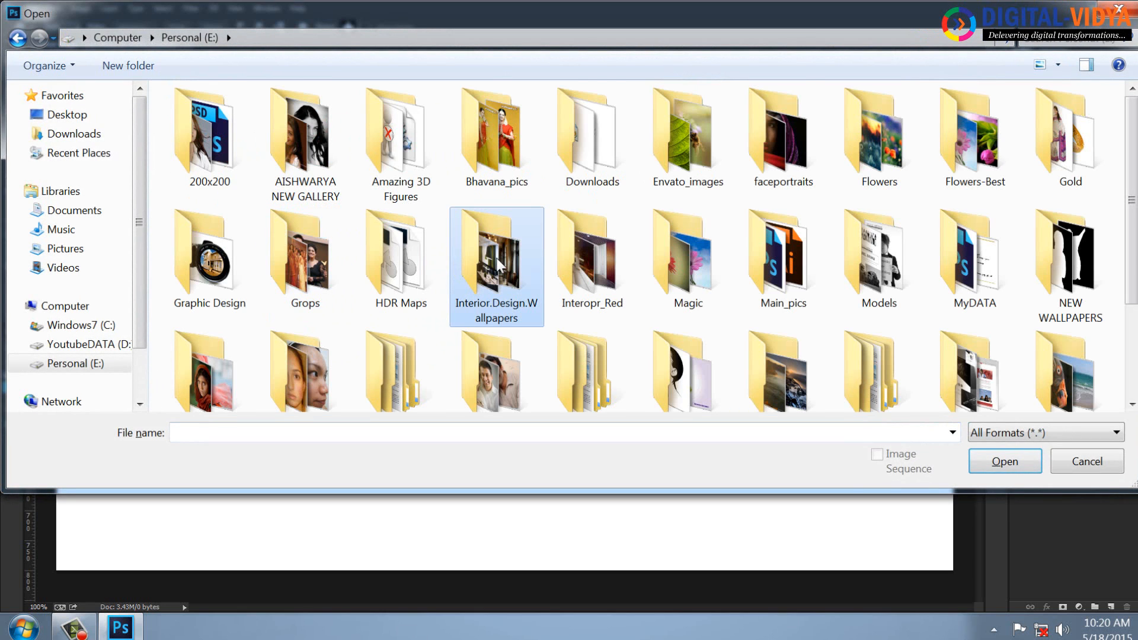
pyautogui.scroll(-1, 499, 263)
pyautogui.doubleClick(680, 318)
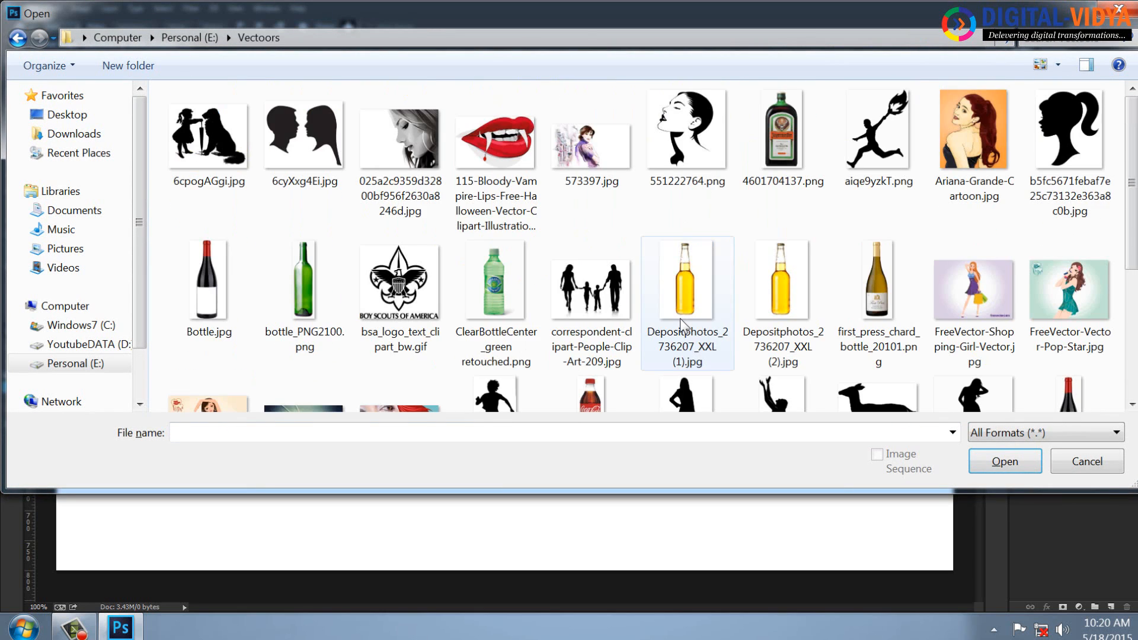
pyautogui.scroll(-1, 677, 318)
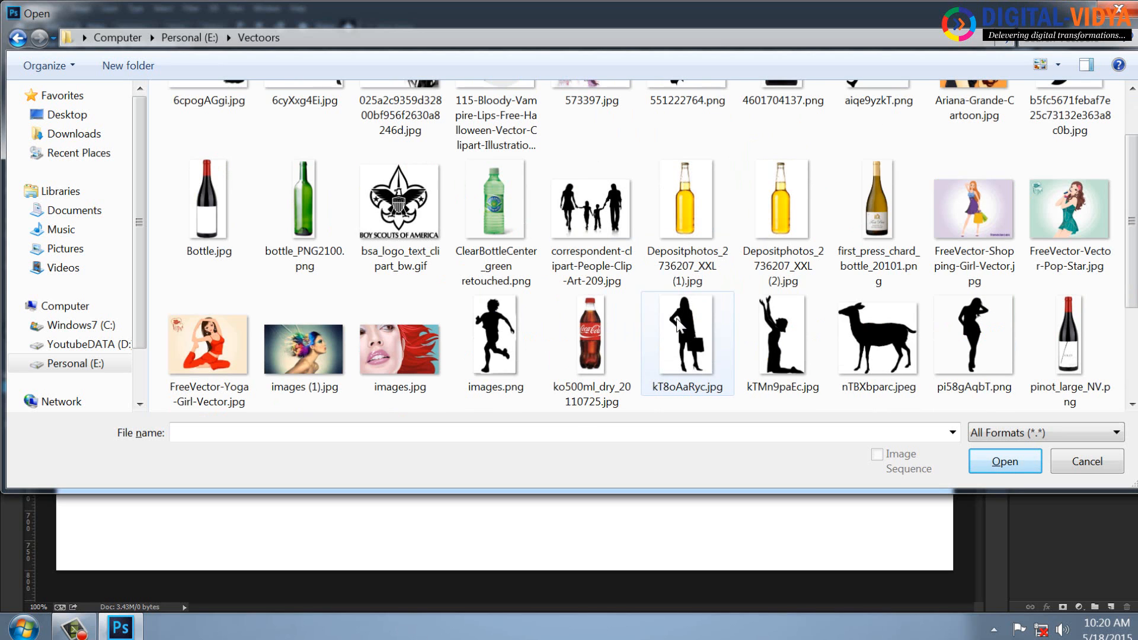
pyautogui.click(782, 348)
pyautogui.doubleClick(783, 347)
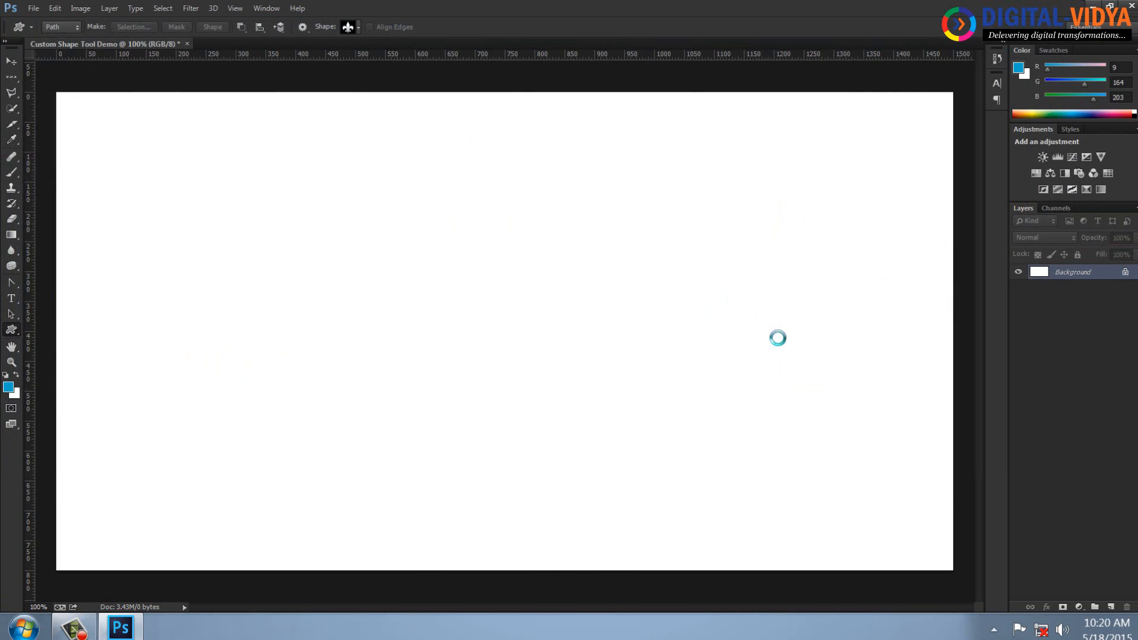
# - Select the image's white background with the Magic Wand Tool and invert the selection to the kneeling figure
pyautogui.rightClick(12, 109)
pyautogui.click(59, 117)
pyautogui.click(520, 146)
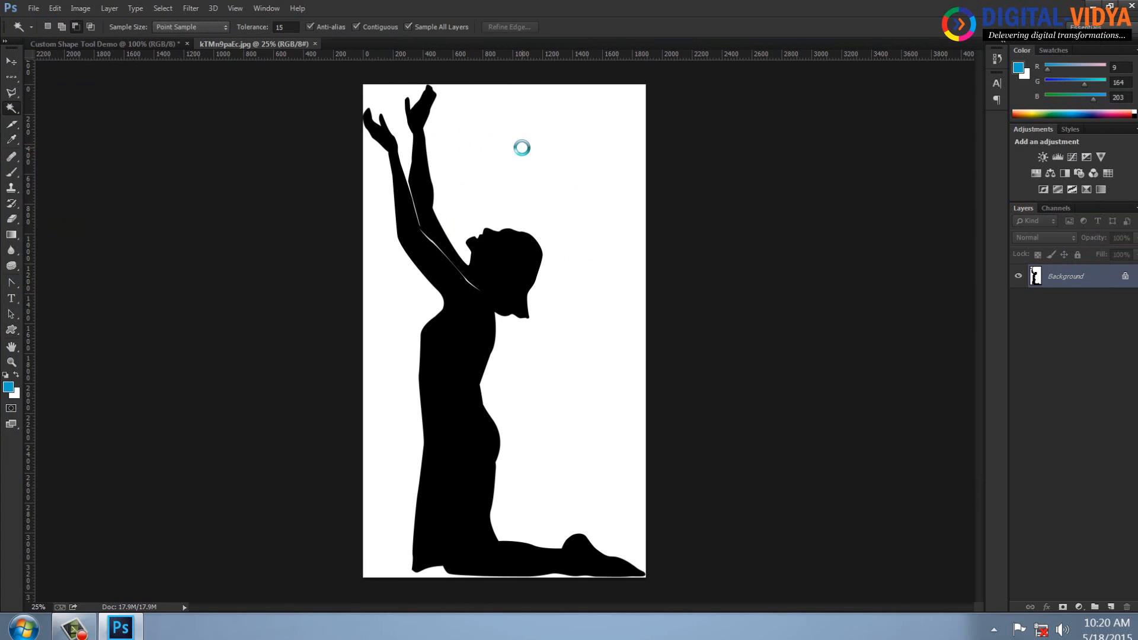
pyautogui.click(163, 8)
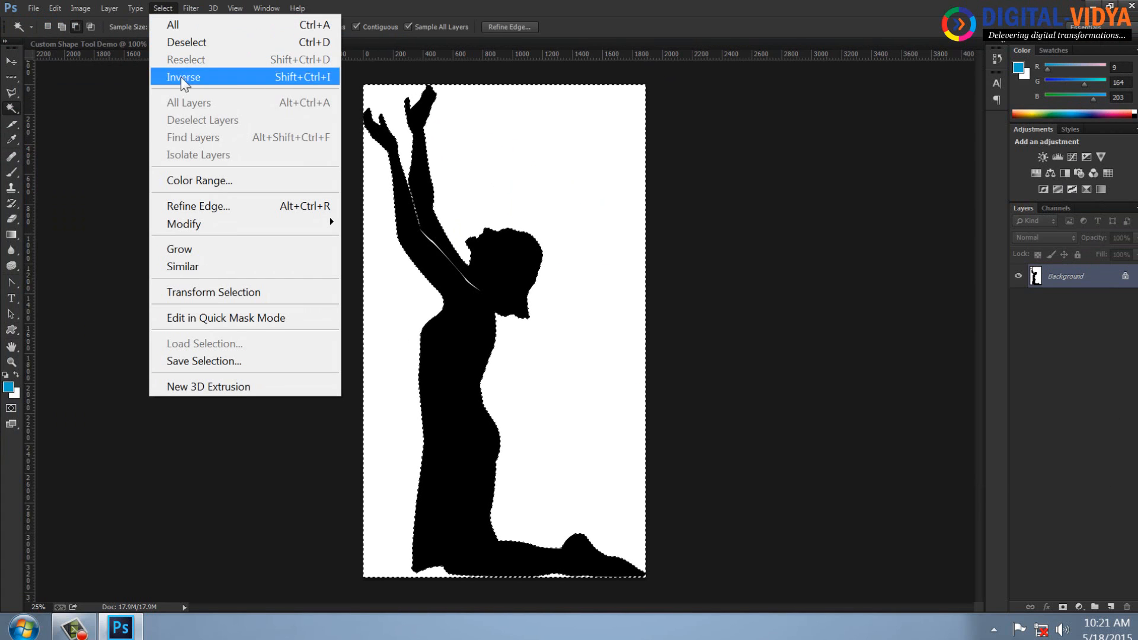
pyautogui.click(193, 75)
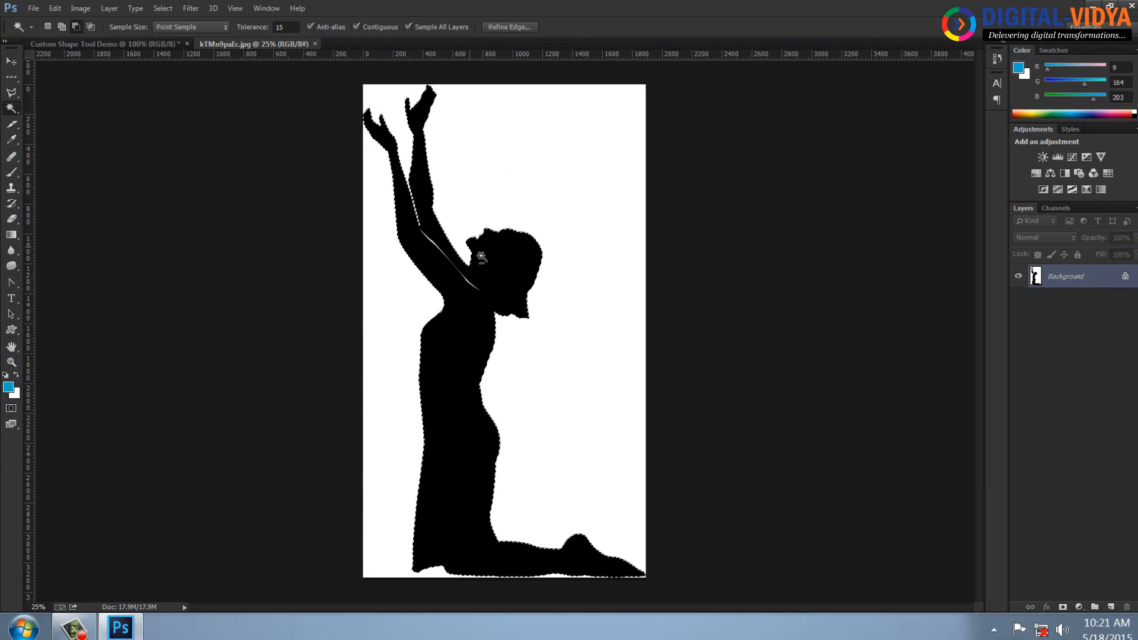
# - Convert the figure selection into a work path with a tolerance of 1 pixel
pyautogui.rightClick(454, 331)
pyautogui.click(15, 90)
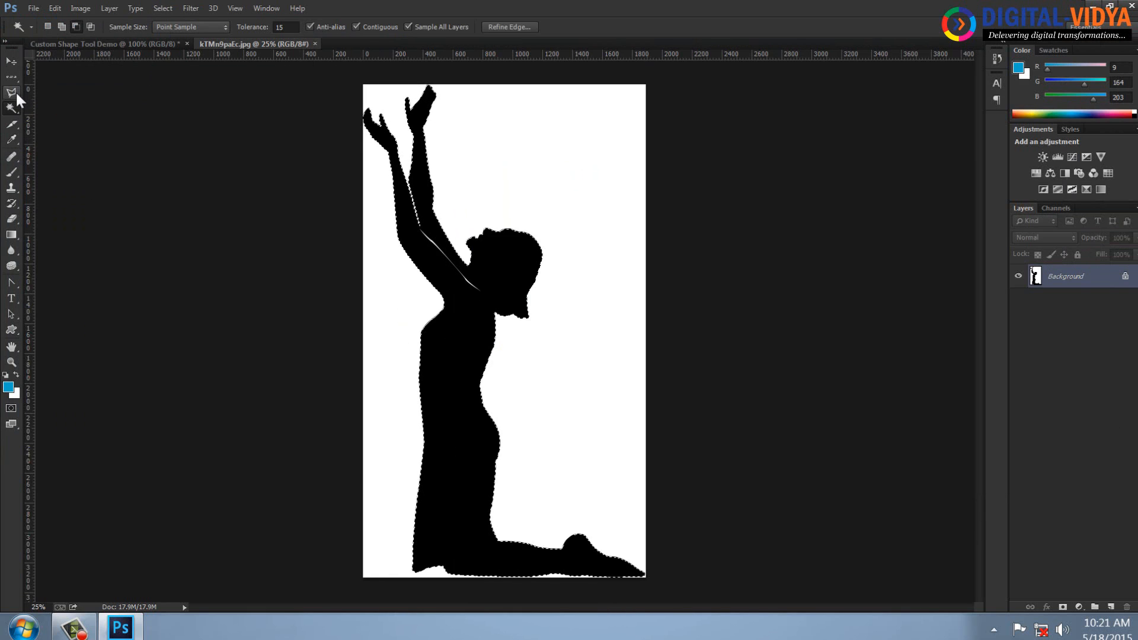
pyautogui.click(15, 91)
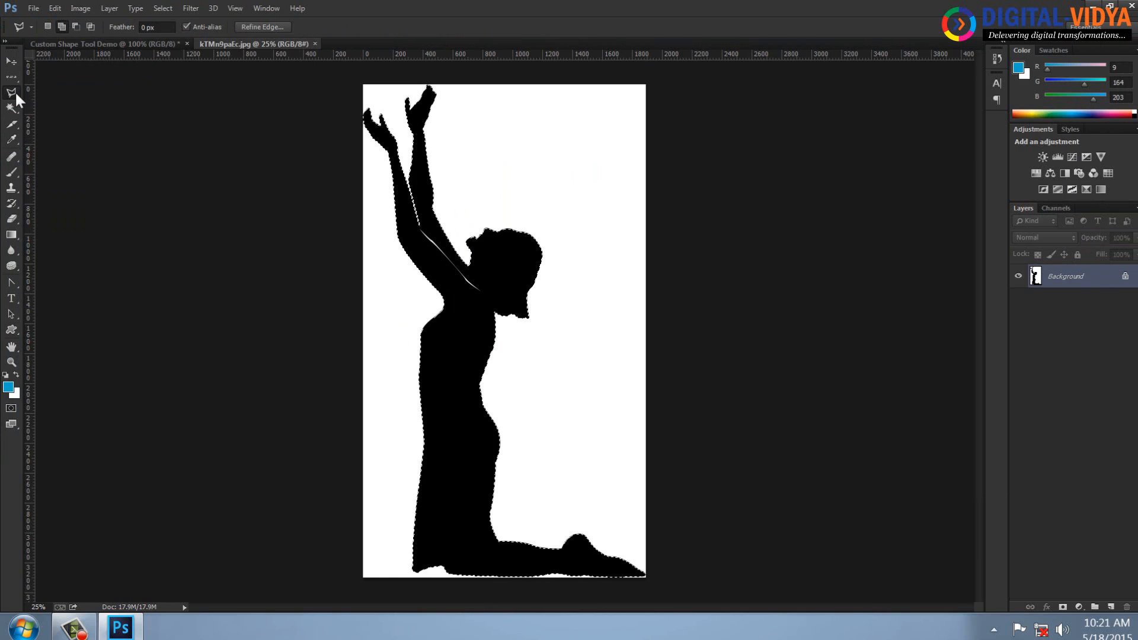
pyautogui.rightClick(479, 254)
pyautogui.click(536, 354)
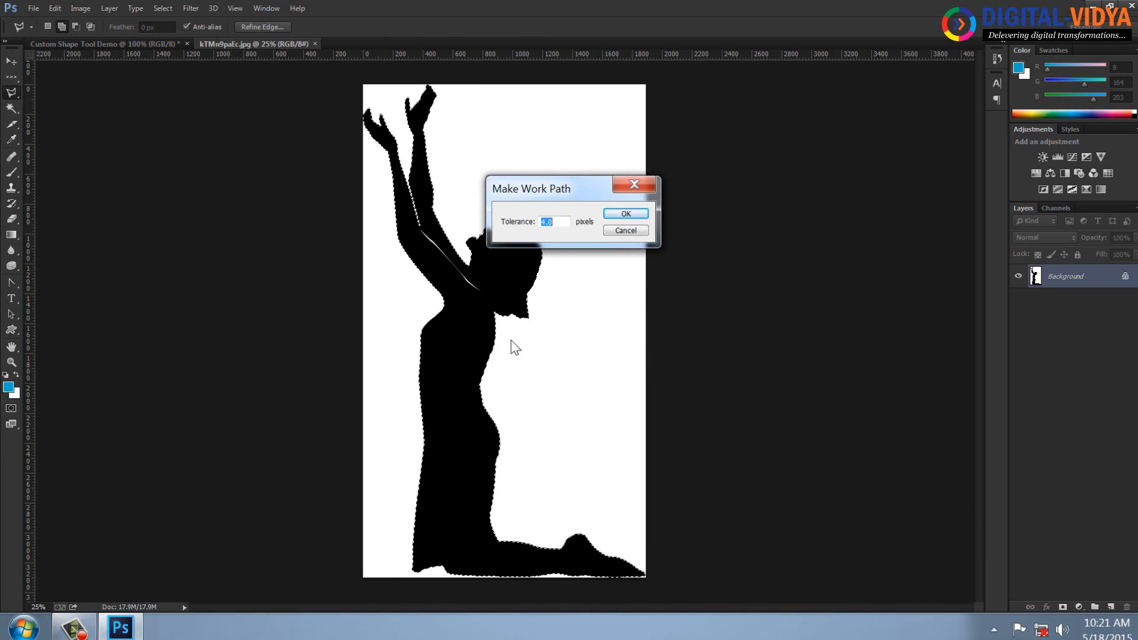
pyautogui.write('1')
pyautogui.press('Return')
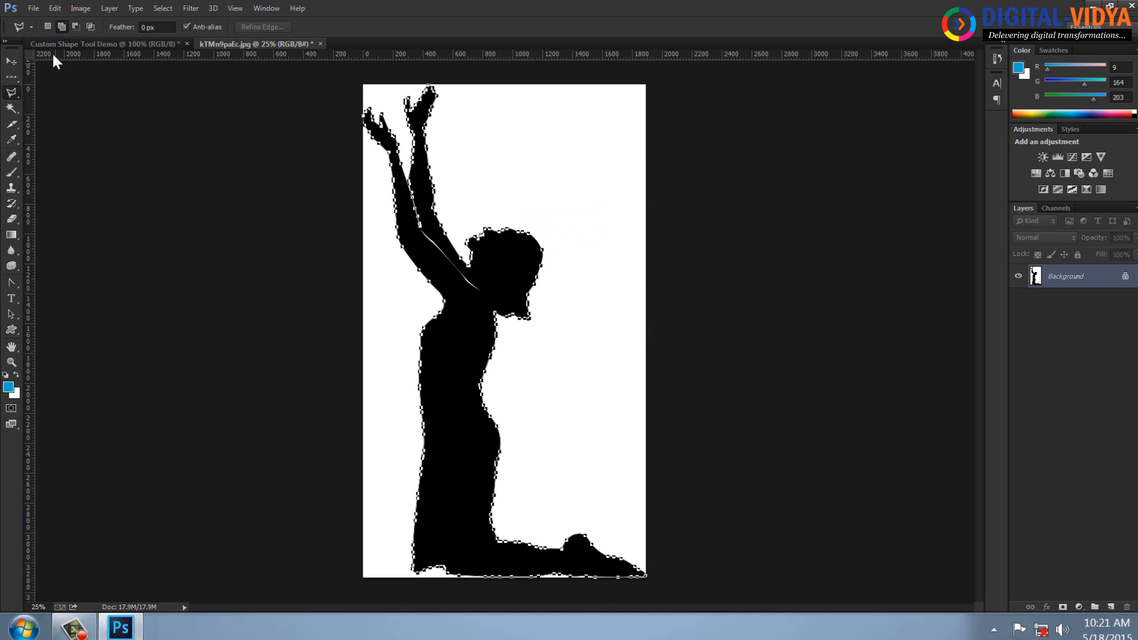
# - Define the figure path as a custom shape named "My Person" and close the image without saving it
pyautogui.click(55, 9)
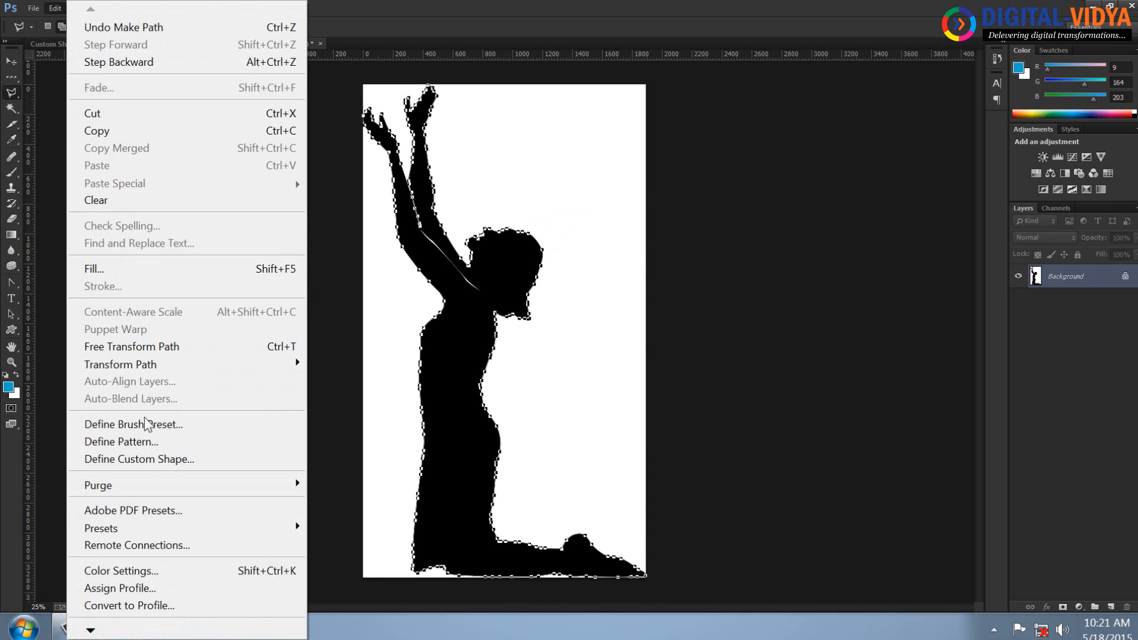
pyautogui.click(146, 457)
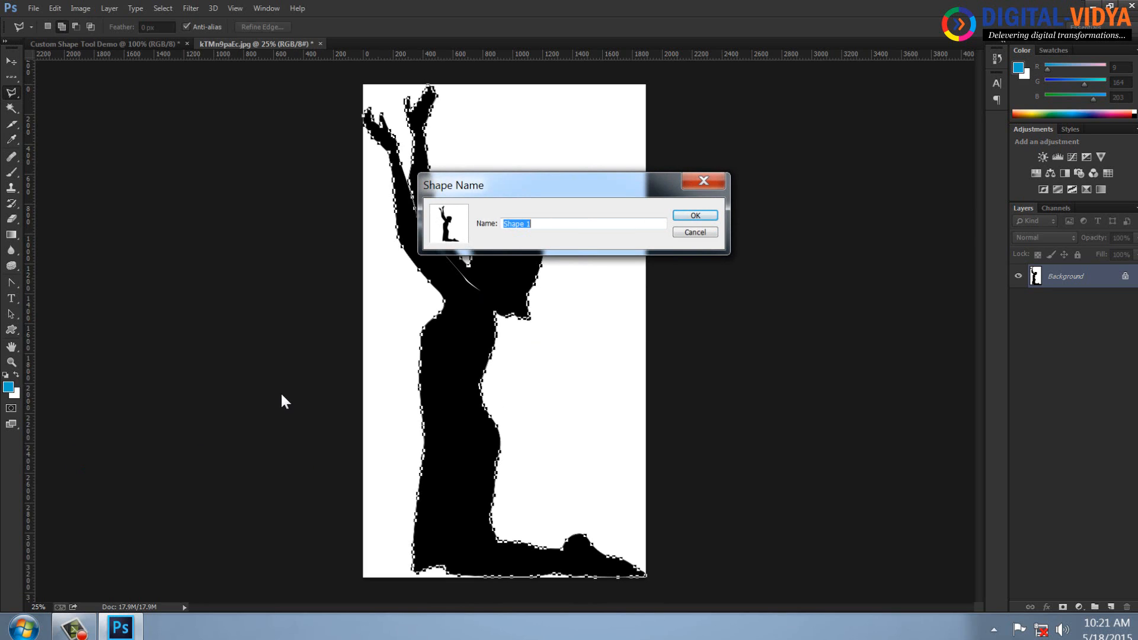
pyautogui.write('My Person')
pyautogui.click(690, 215)
pyautogui.hotkey('ctrl', 'w')
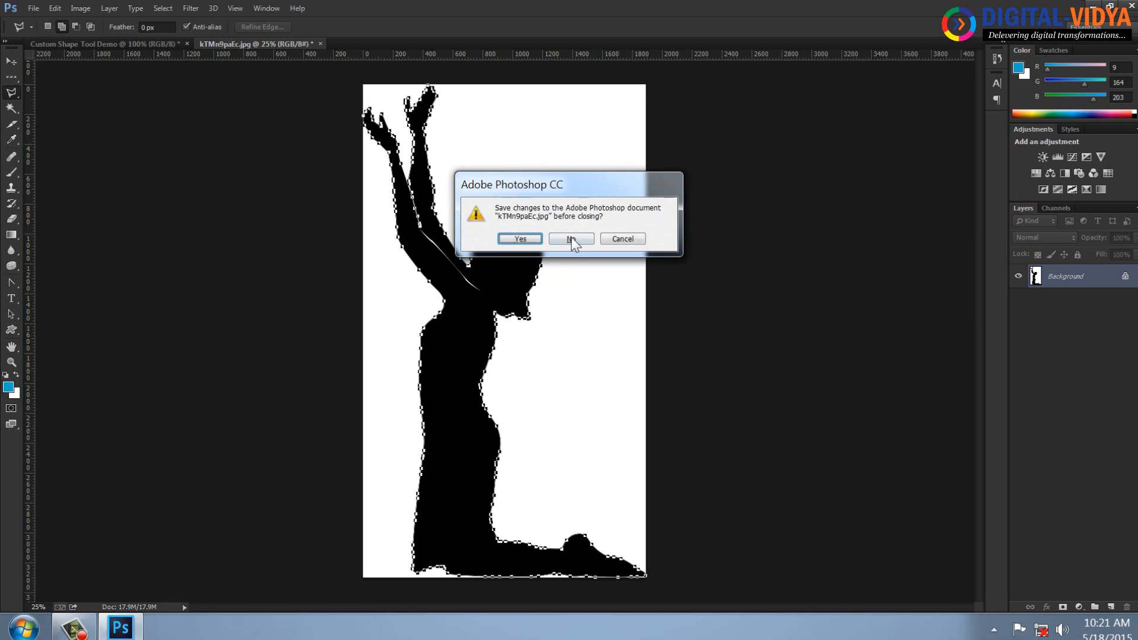
pyautogui.click(573, 241)
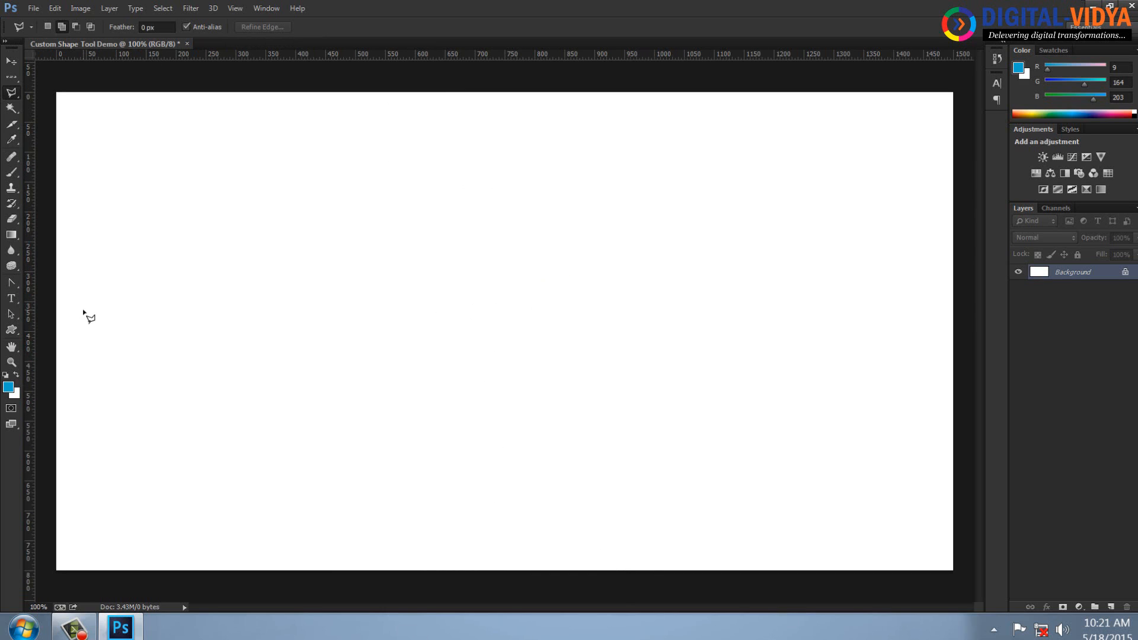
# - Choose the My Person silhouette as the shape for the Custom Shape Tool
pyautogui.click(12, 329)
pyautogui.click(355, 27)
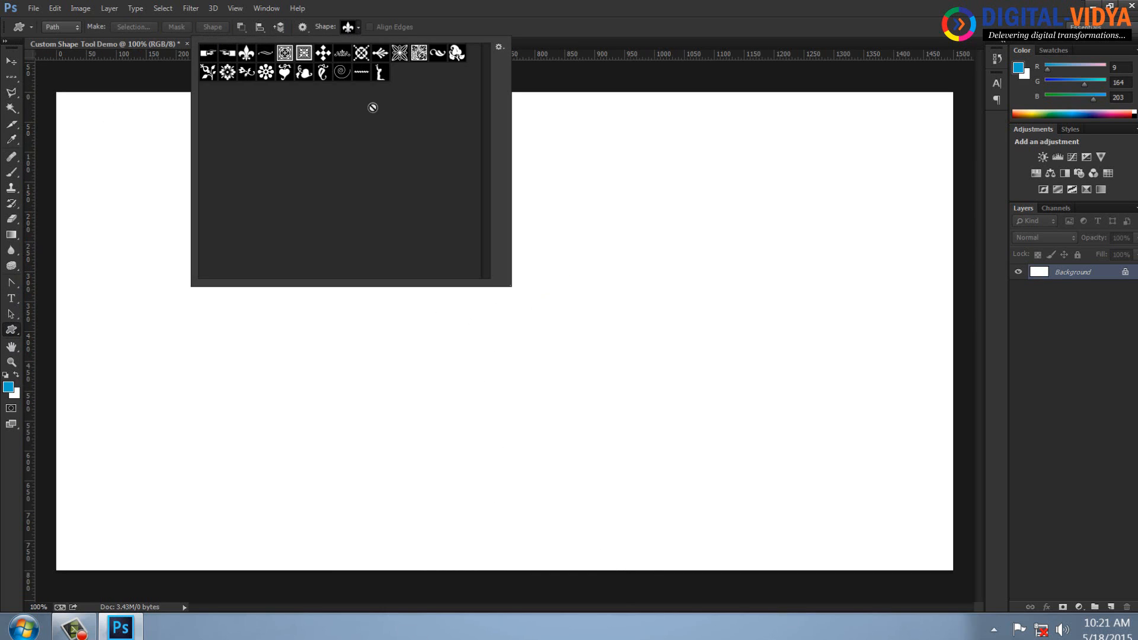
pyautogui.doubleClick(378, 76)
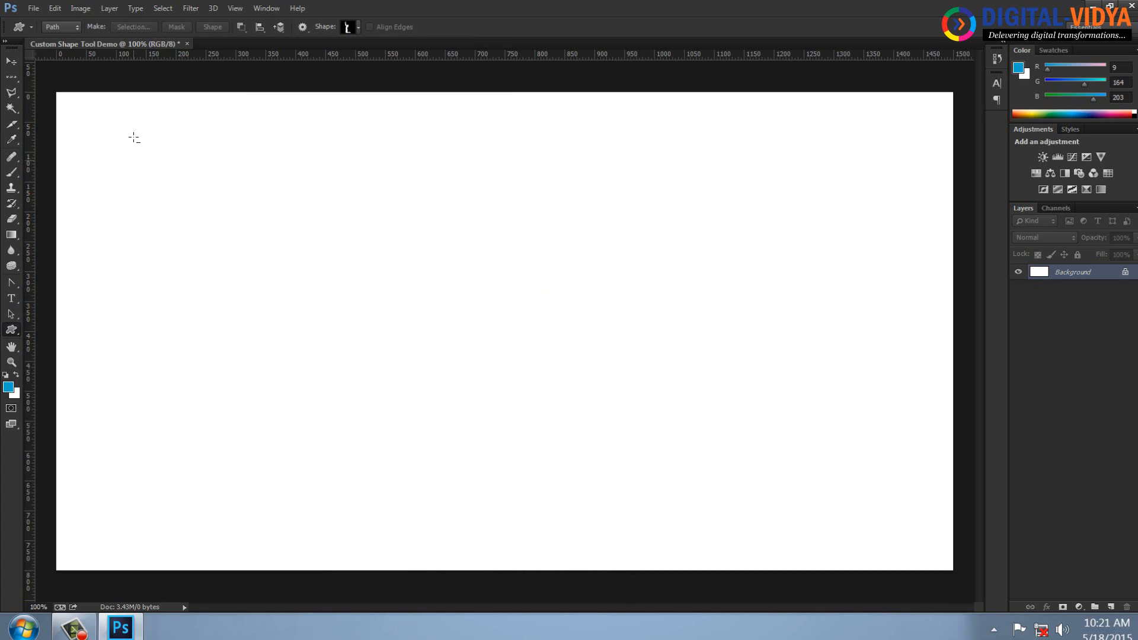
# - Draw three My Person silhouettes in Pixels mode, about 120, 515 and 735 px tall, each on its own new layer
pyautogui.click(72, 30)
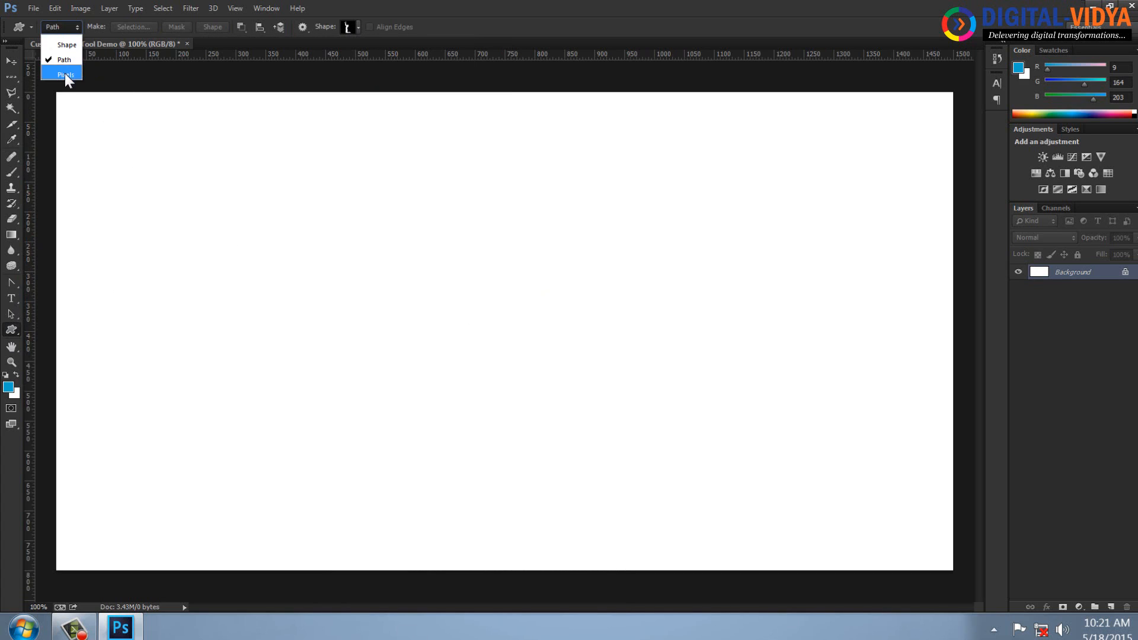
pyautogui.click(66, 76)
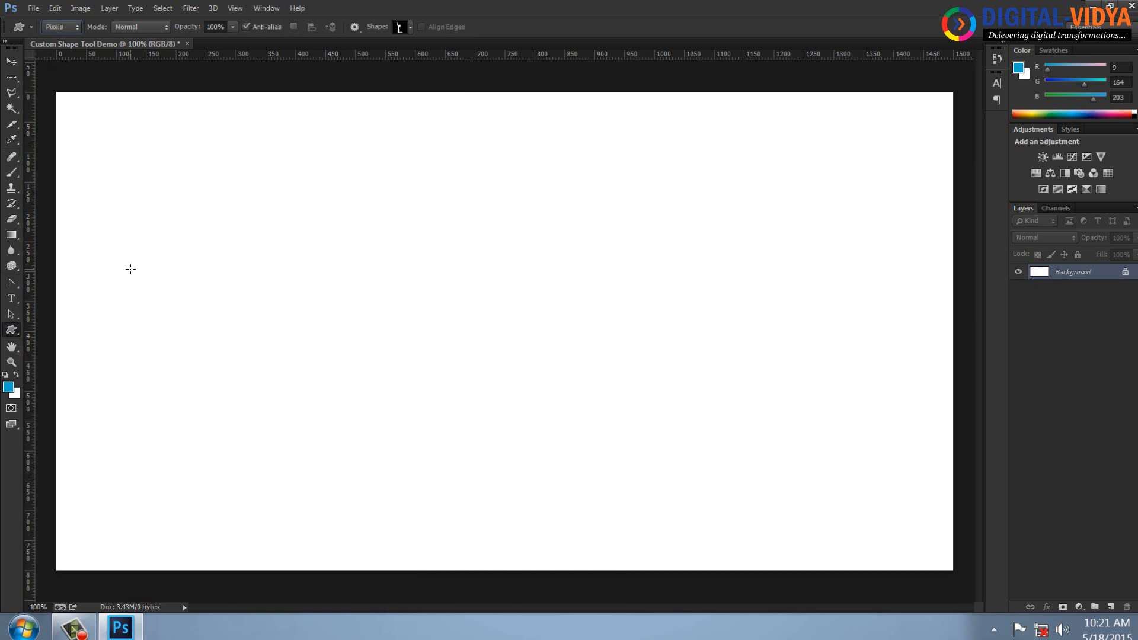
pyautogui.click(1111, 606)
pyautogui.moveTo(148, 267); pyautogui.dragTo(219, 338)
pyautogui.click(1110, 607)
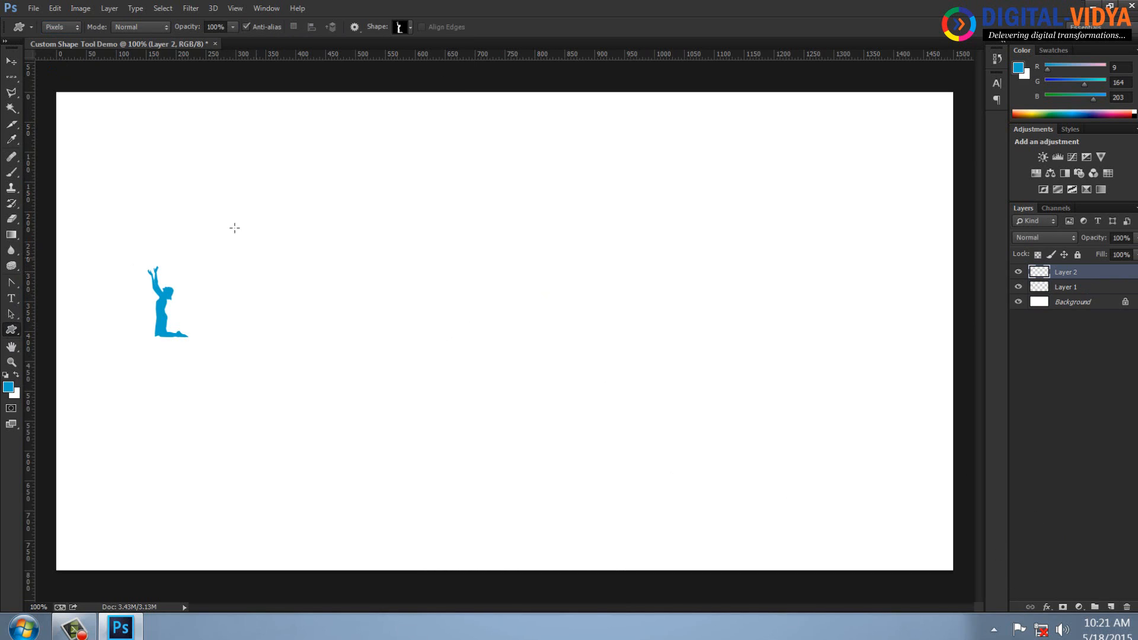
pyautogui.moveTo(208, 171); pyautogui.dragTo(390, 487)
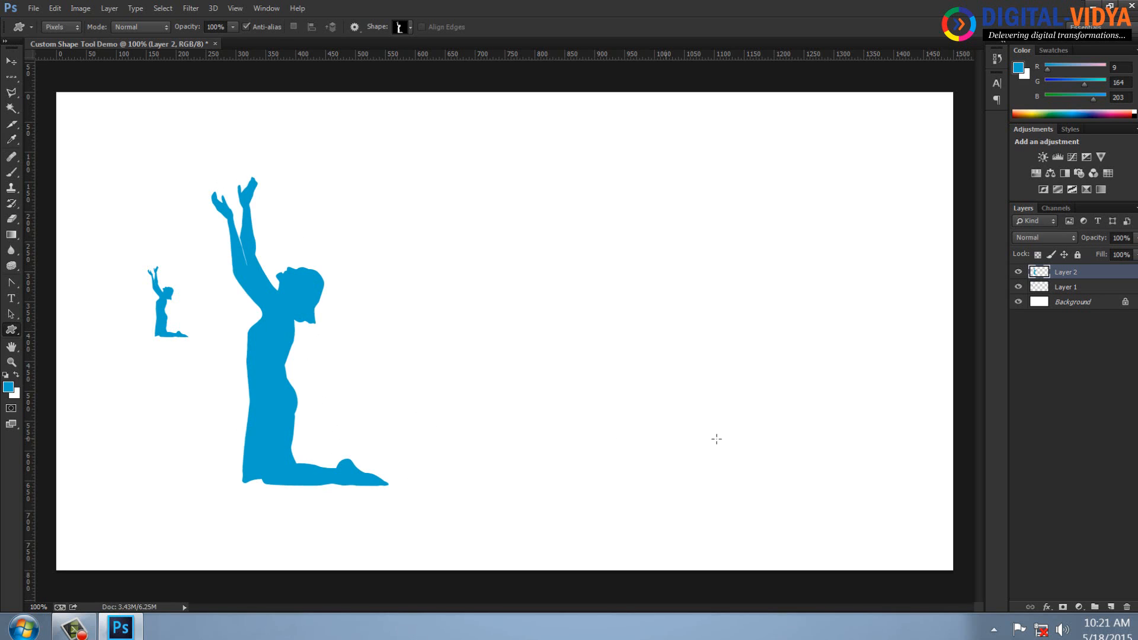
pyautogui.click(1111, 606)
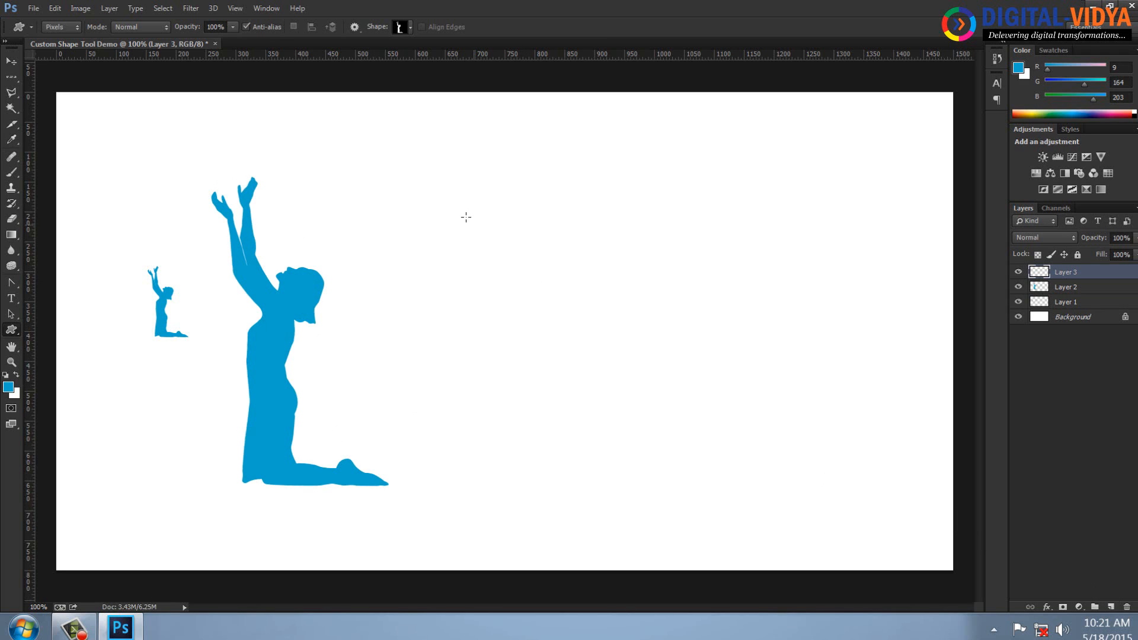
pyautogui.moveTo(375, 118); pyautogui.dragTo(744, 558)
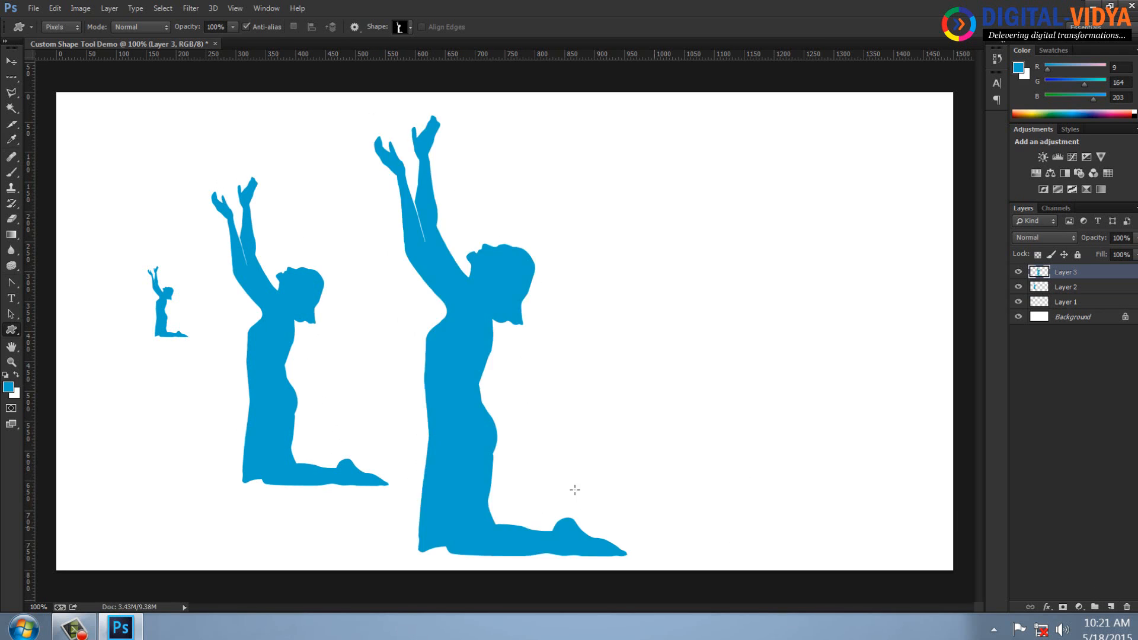
# - Reposition the three silhouettes with the Move Tool, shifting the small one down and the two larger ones up and left
pyautogui.press('v')
pyautogui.moveTo(264, 330); pyautogui.dragTo(241, 287)
pyautogui.moveTo(172, 329); pyautogui.dragTo(192, 426)
pyautogui.moveTo(249, 404); pyautogui.dragTo(247, 398)
pyautogui.moveTo(449, 384); pyautogui.dragTo(435, 337)
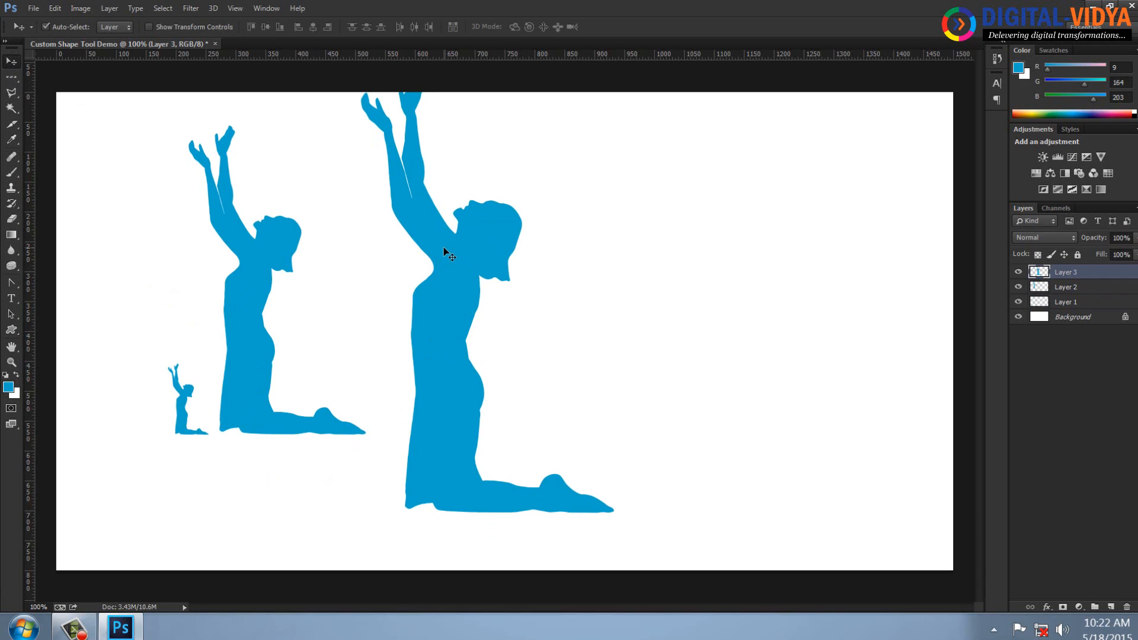
pyautogui.moveTo(449, 255); pyautogui.dragTo(450, 297)
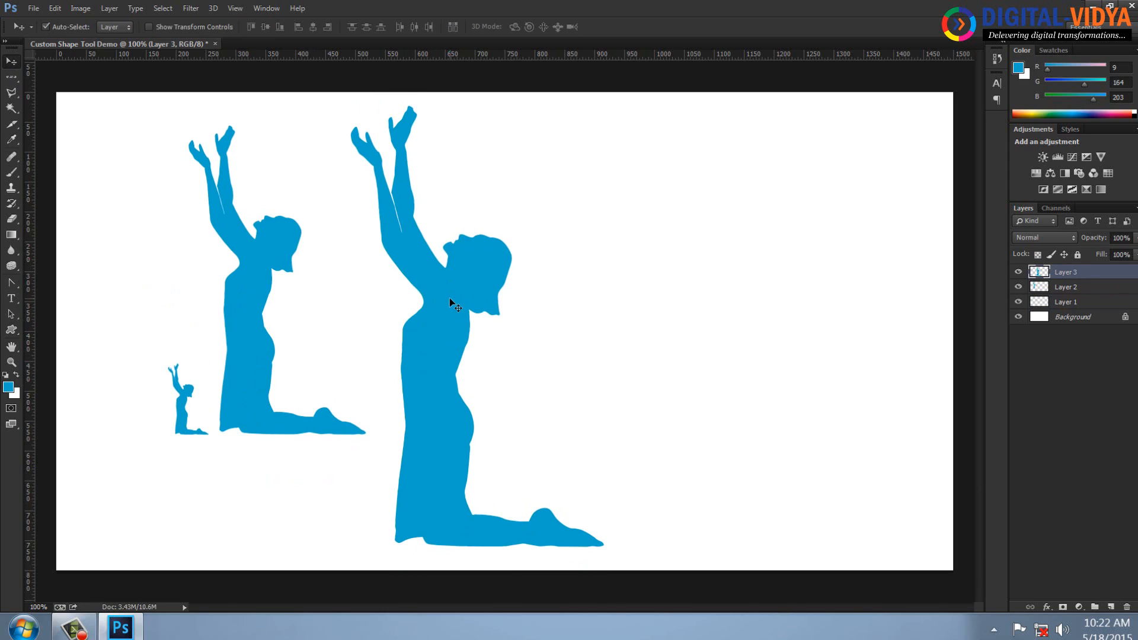
# - Undo the silhouette moves, drawings and added layers, back to the blank background
pyautogui.hotkey('ctrl', 'alt', 'z')
pyautogui.hotkey('ctrl', 'alt', 'z')
pyautogui.hotkey('ctrl', 'alt', 'z')
pyautogui.hotkey('ctrl', 'alt', 'z')
pyautogui.hotkey('ctrl', 'alt', 'z')
pyautogui.hotkey('ctrl', 'alt', 'z')
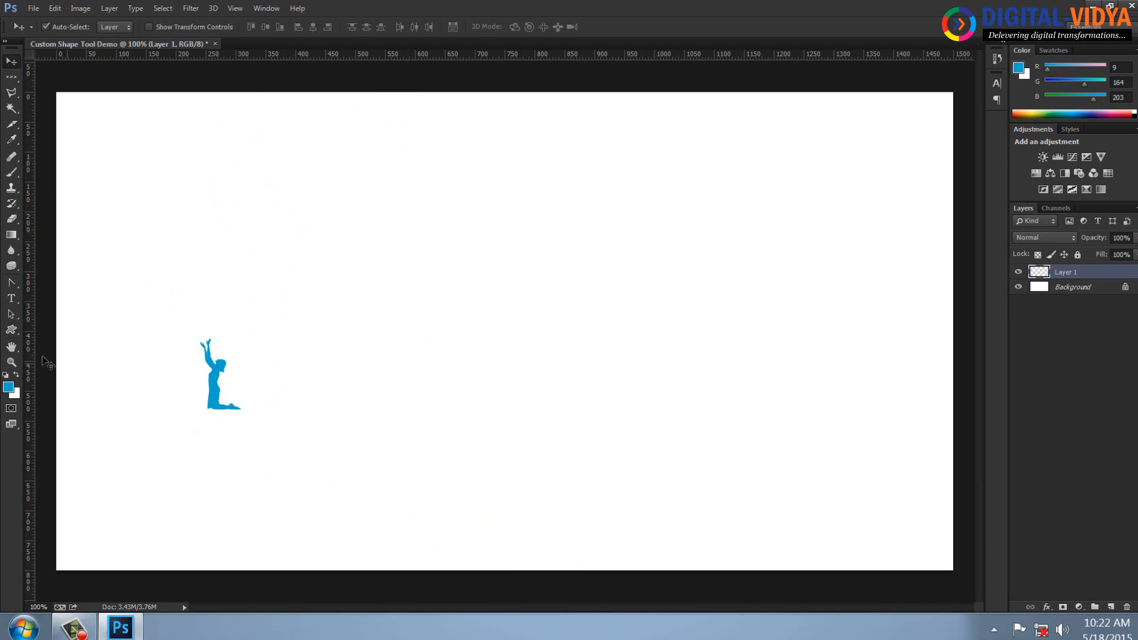
pyautogui.hotkey('ctrl', 'alt', 'z')
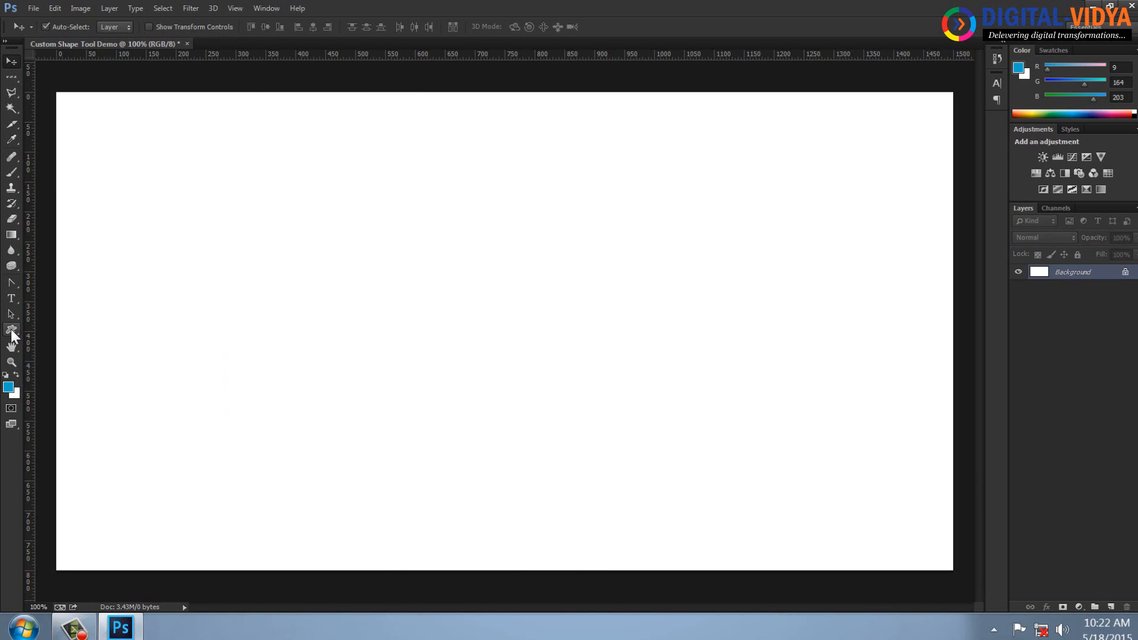
# - Draw the My Person shape in Path mode, about 400 px wide and 695 px tall, on the left half of the canvas
pyautogui.click(10, 330)
pyautogui.click(60, 26)
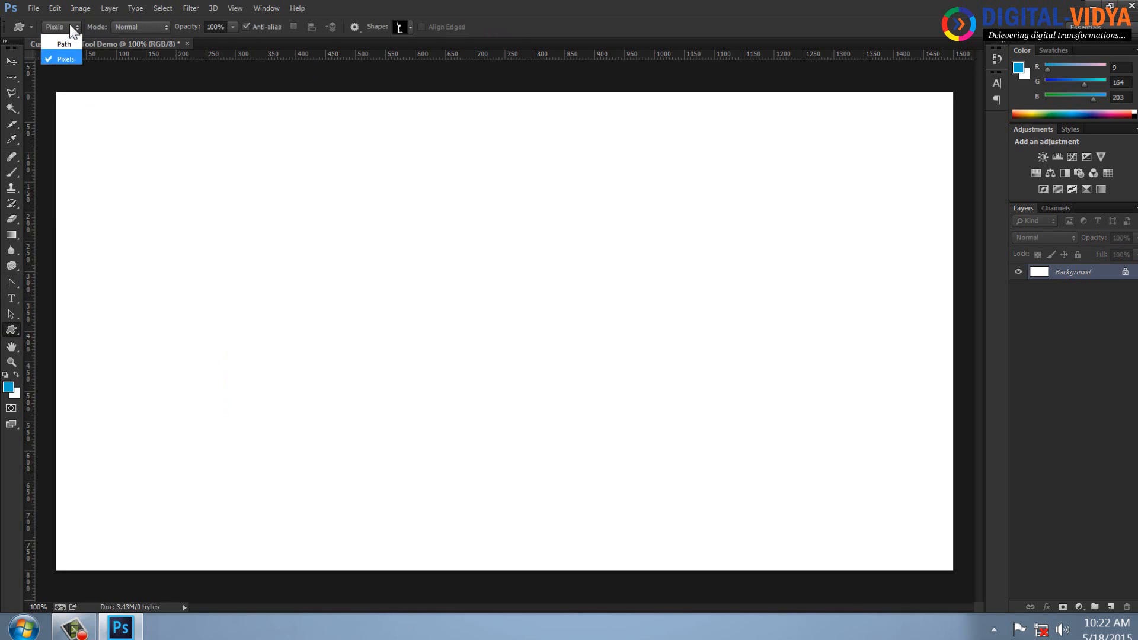
pyautogui.click(62, 44)
pyautogui.moveTo(183, 137); pyautogui.dragTo(540, 540)
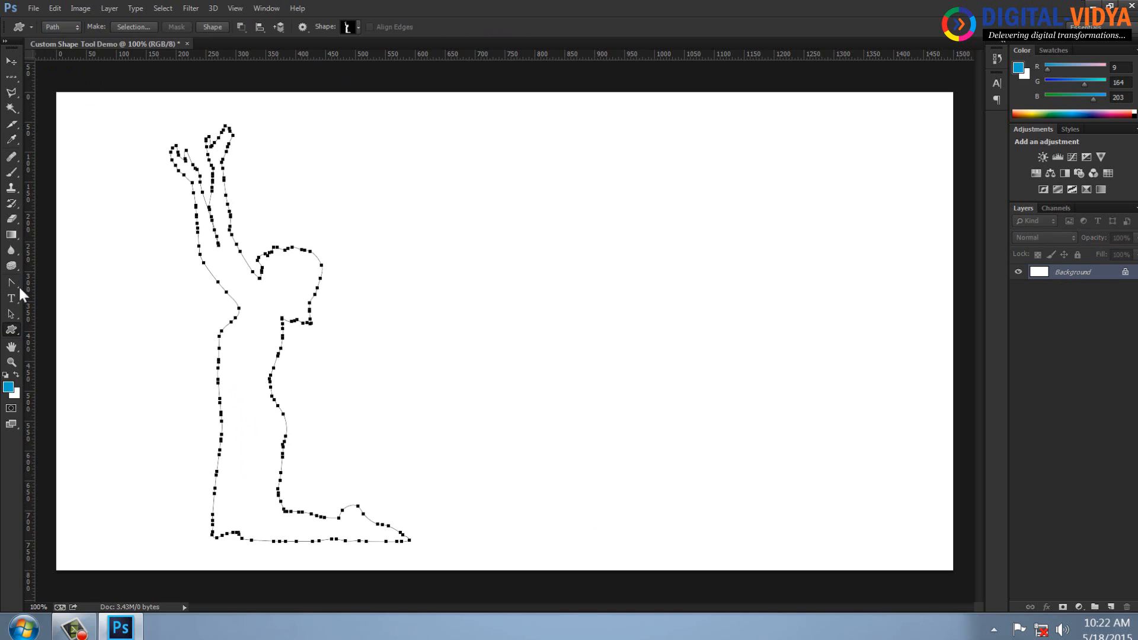
# - Start area text inside the person-shaped path with the Type Tool and insert Lorem Ipsum placeholder text
pyautogui.click(11, 298)
pyautogui.click(231, 284)
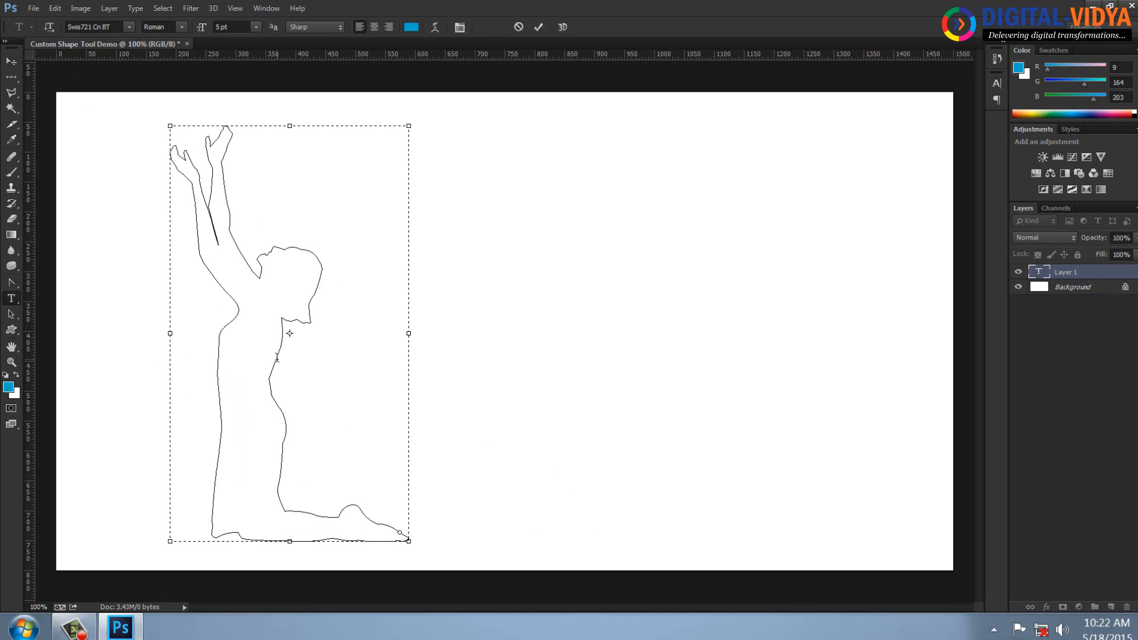
pyautogui.click(140, 8)
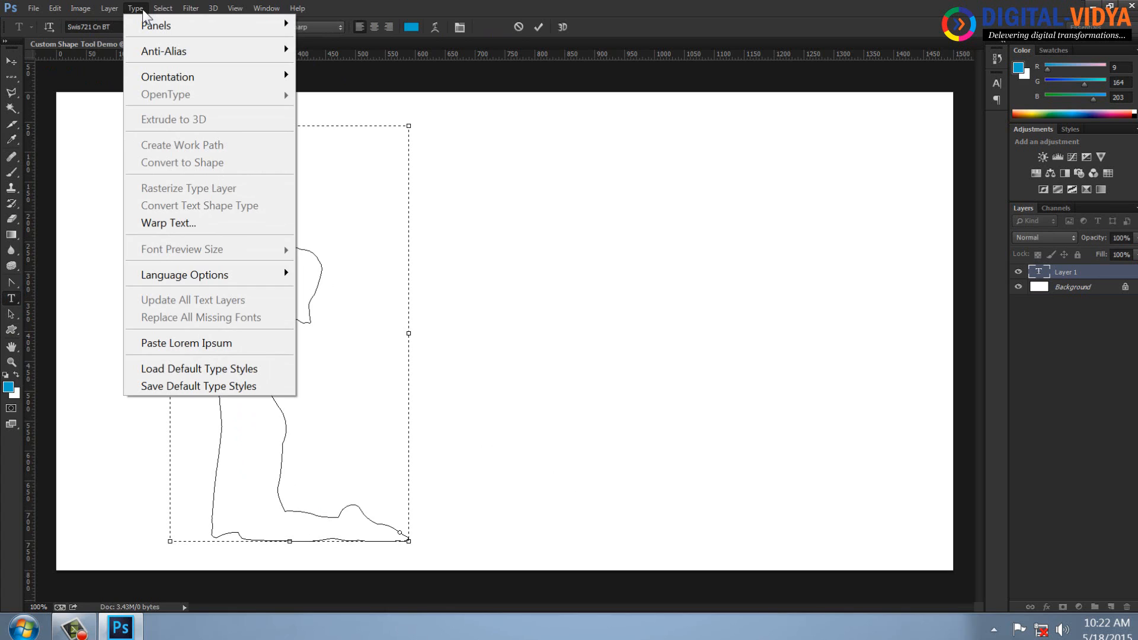
pyautogui.click(202, 342)
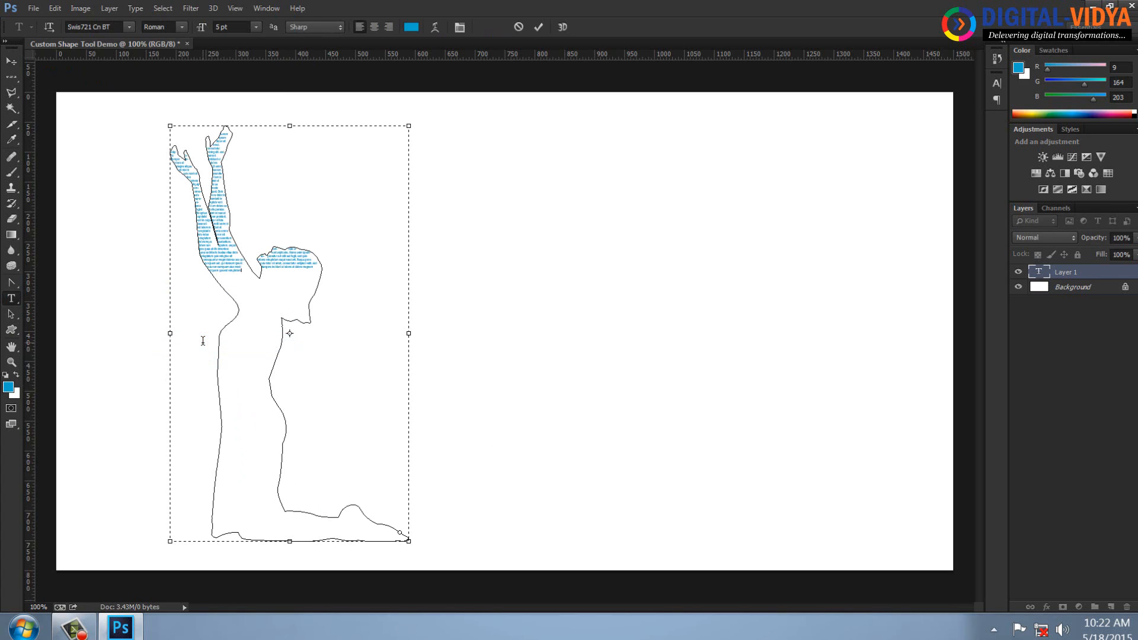
# - Copy all the placeholder text and paste it repeatedly until it fills the whole silhouette
pyautogui.hotkey('ctrl', 'a')
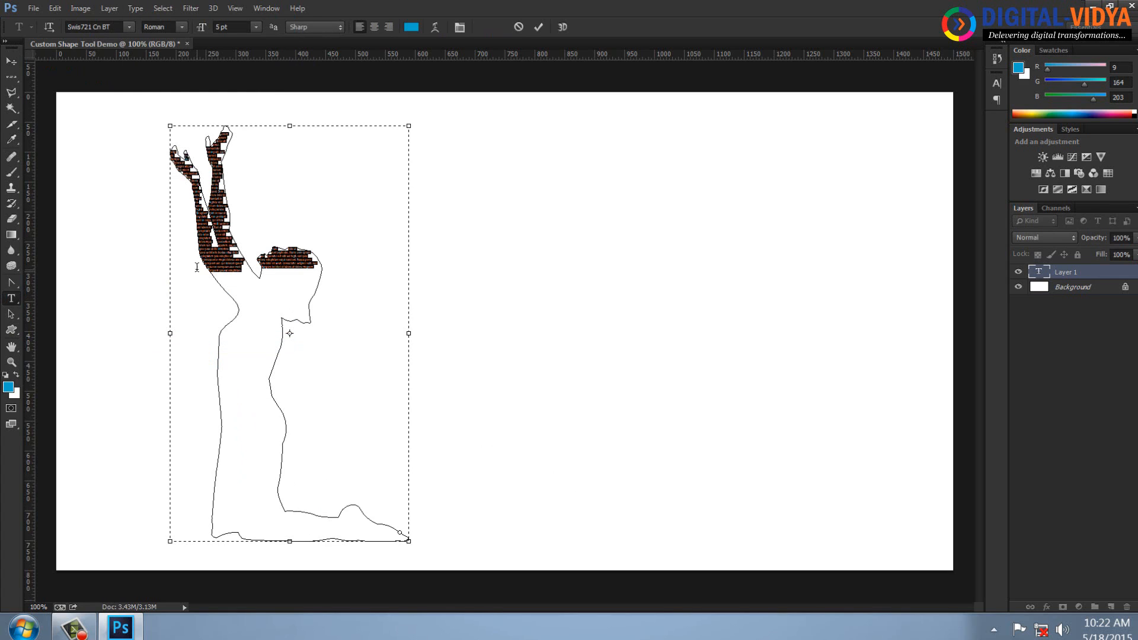
pyautogui.click(215, 261)
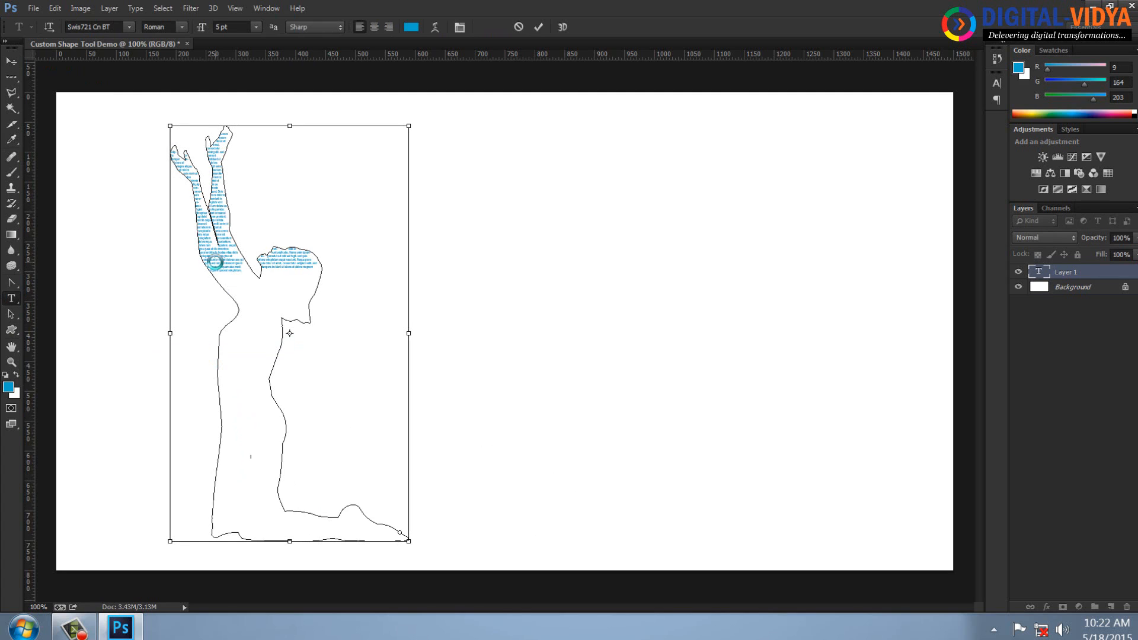
pyautogui.hotkey('ctrl', 'v')
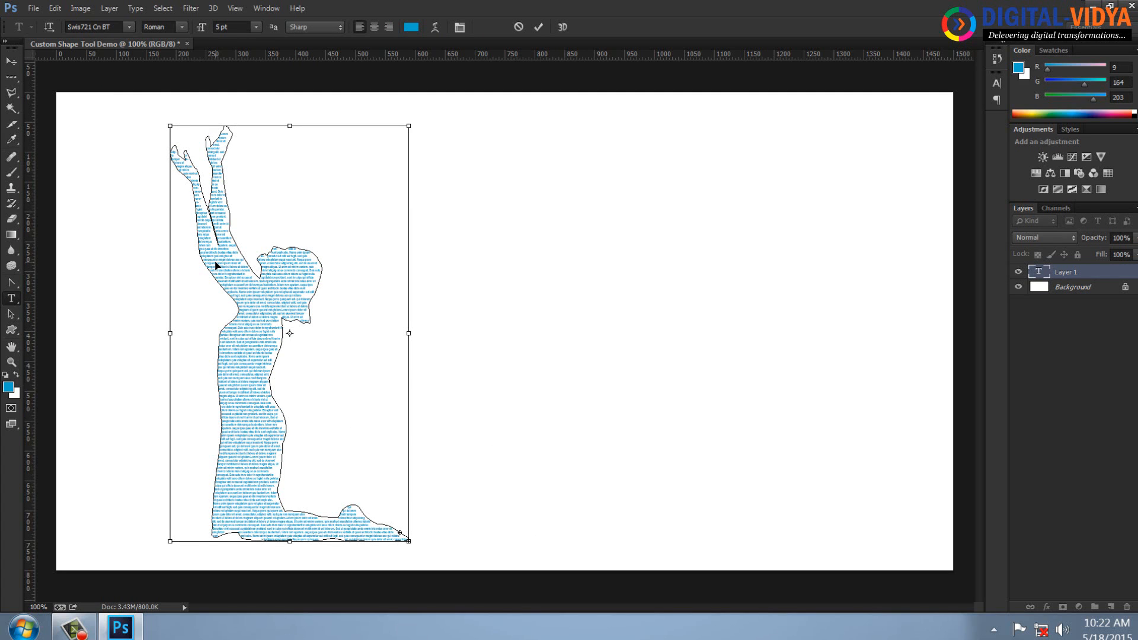
# - Move the text silhouette to the right half of the canvas and place a duplicate beside it on the left
pyautogui.click(11, 61)
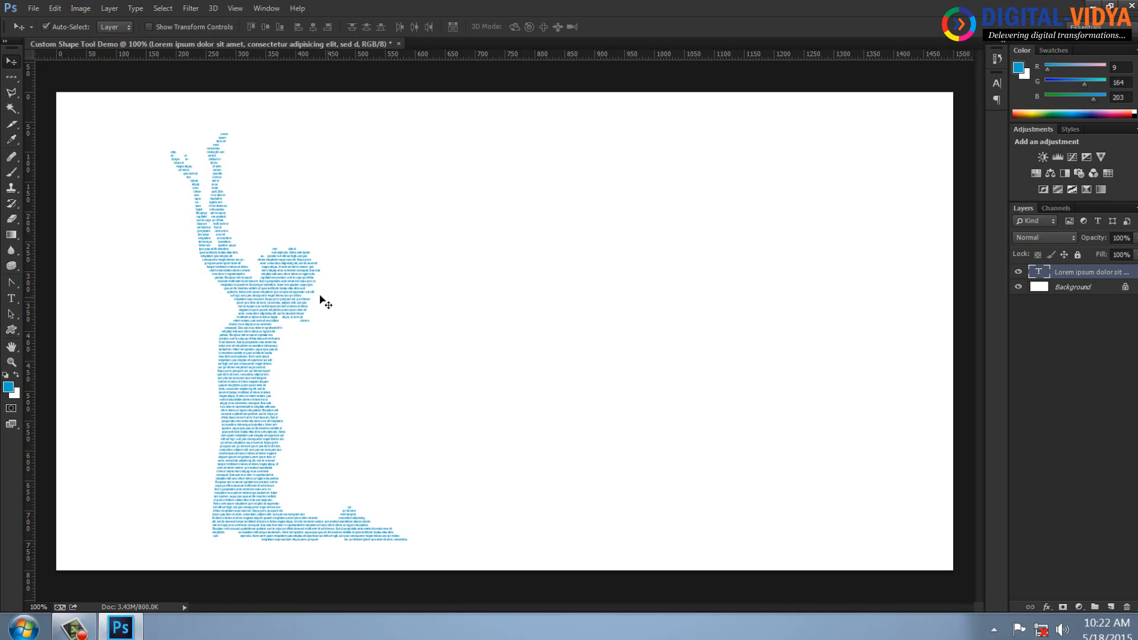
pyautogui.moveTo(299, 290); pyautogui.dragTo(679, 274)
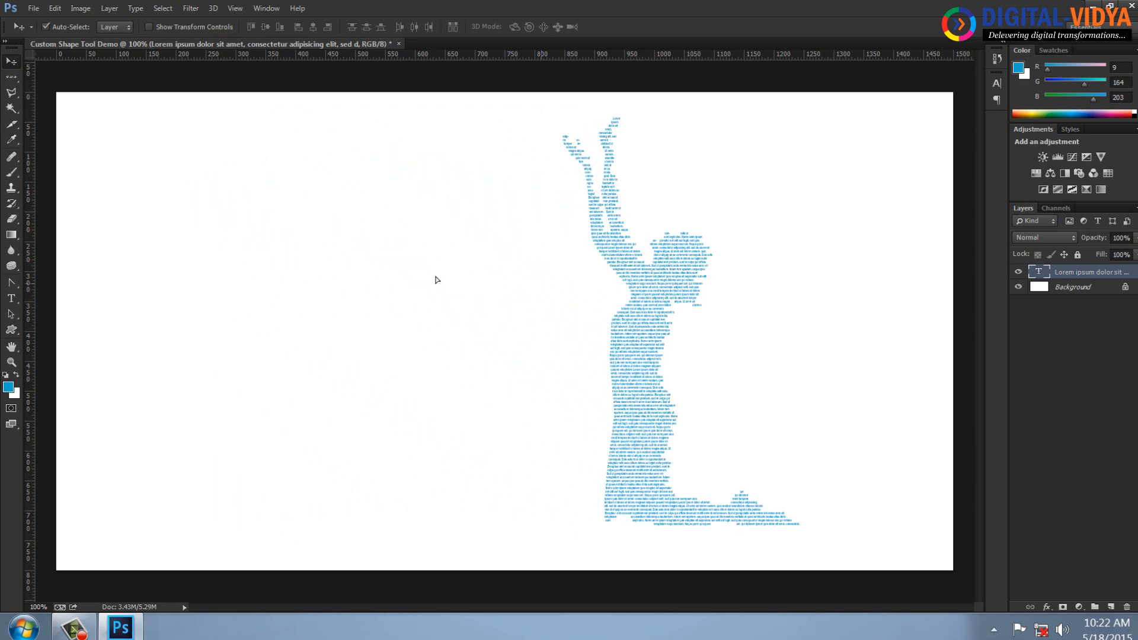
pyautogui.moveTo(669, 264); pyautogui.dragTo(449, 255)
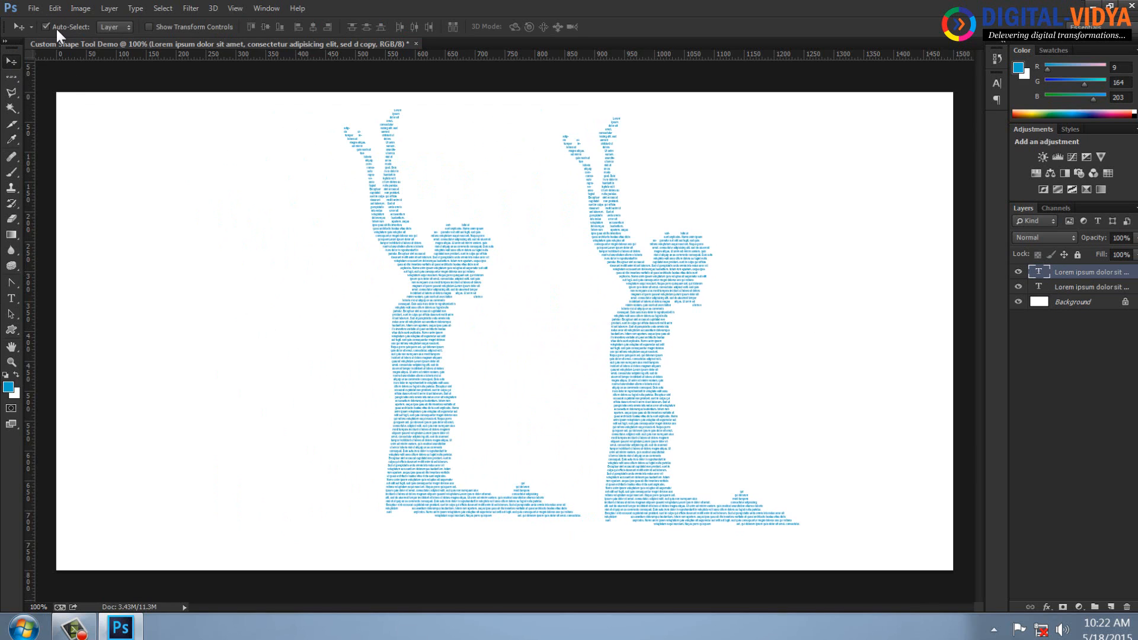
# - Fill the duplicate text silhouette with black and flip it horizontally, aligned level with and facing the blue one
pyautogui.press('d')
pyautogui.hotkey('alt', 'BackSpace')
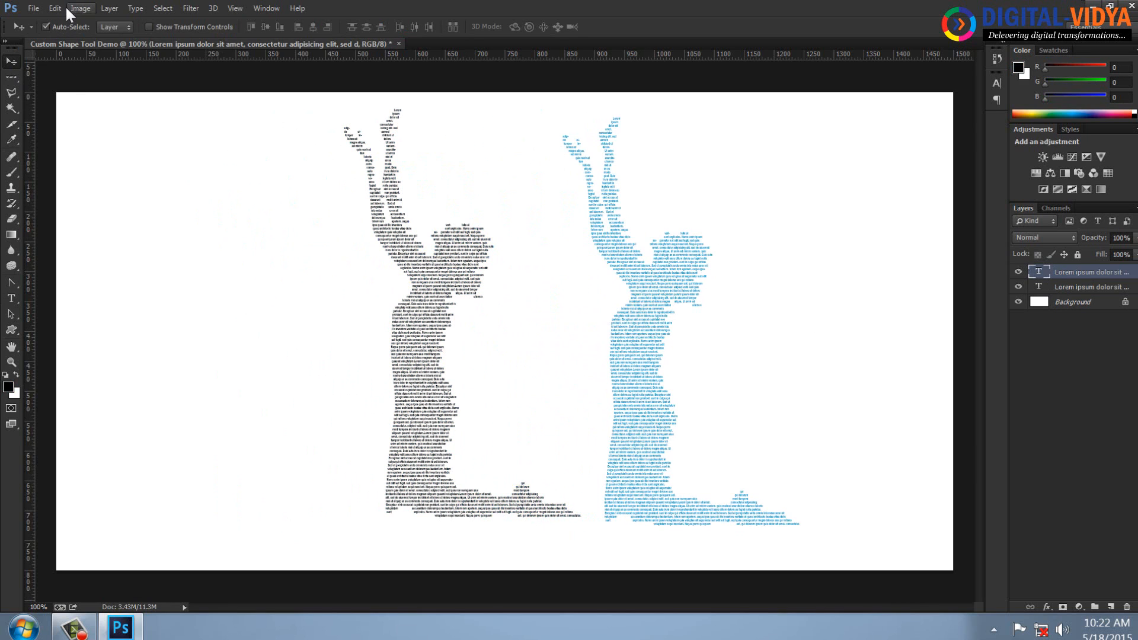
pyautogui.click(56, 7)
pyautogui.moveTo(98, 374)
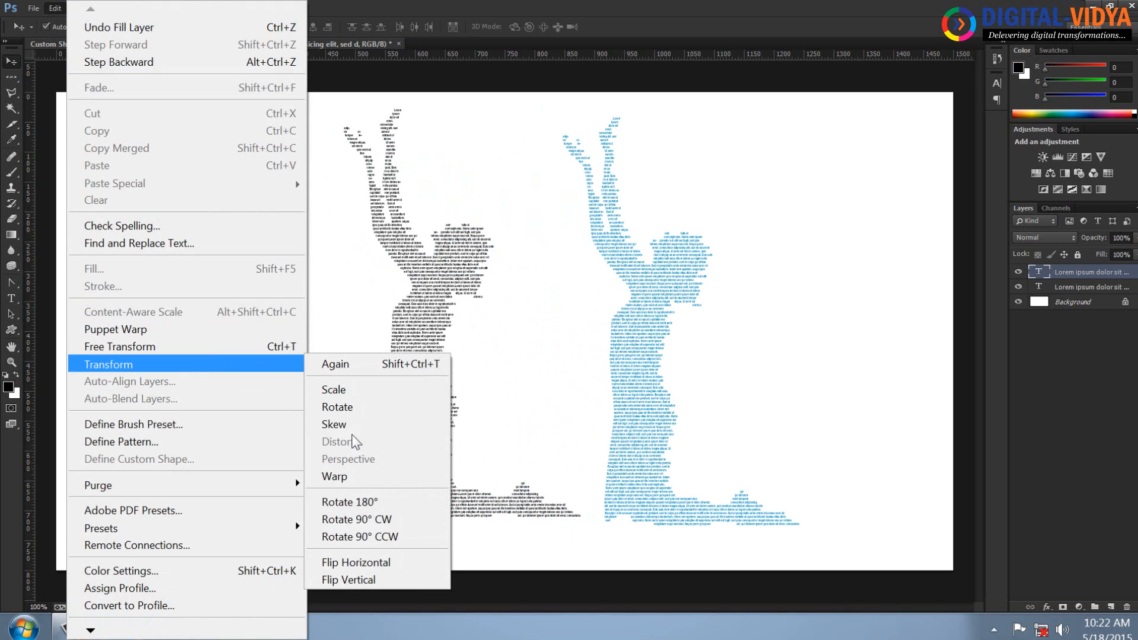
pyautogui.click(388, 565)
pyautogui.moveTo(492, 465)
pyautogui.mouseDown()
pyautogui.moveTo(454, 461)
pyautogui.moveTo(478, 462)
pyautogui.moveTo(486, 481)
pyautogui.mouseUp()
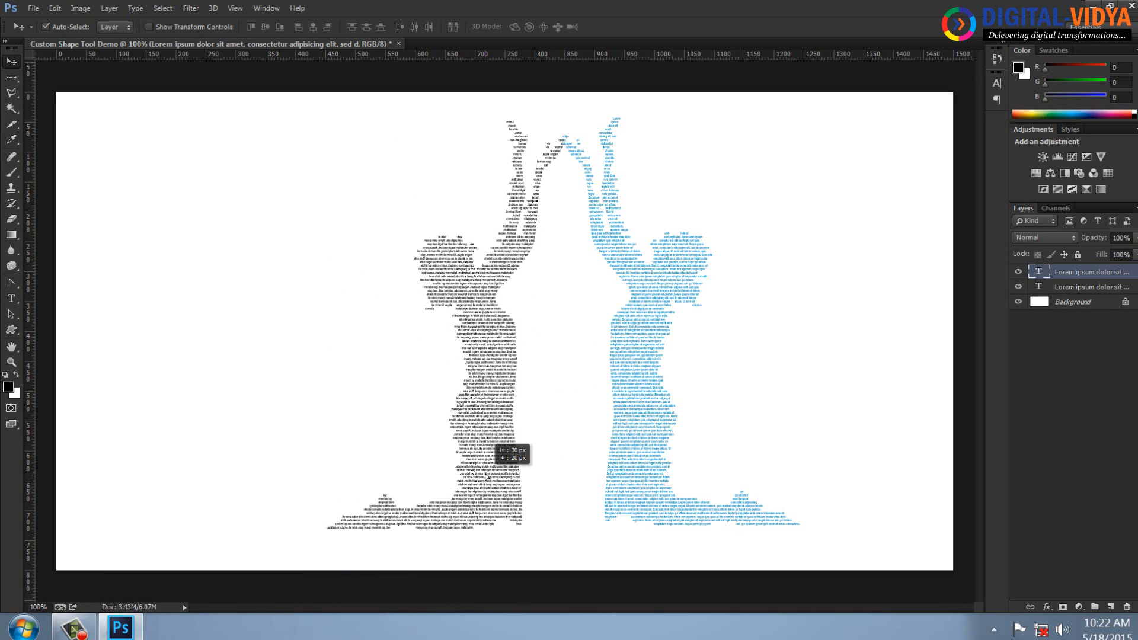
pyautogui.click(56, 8)
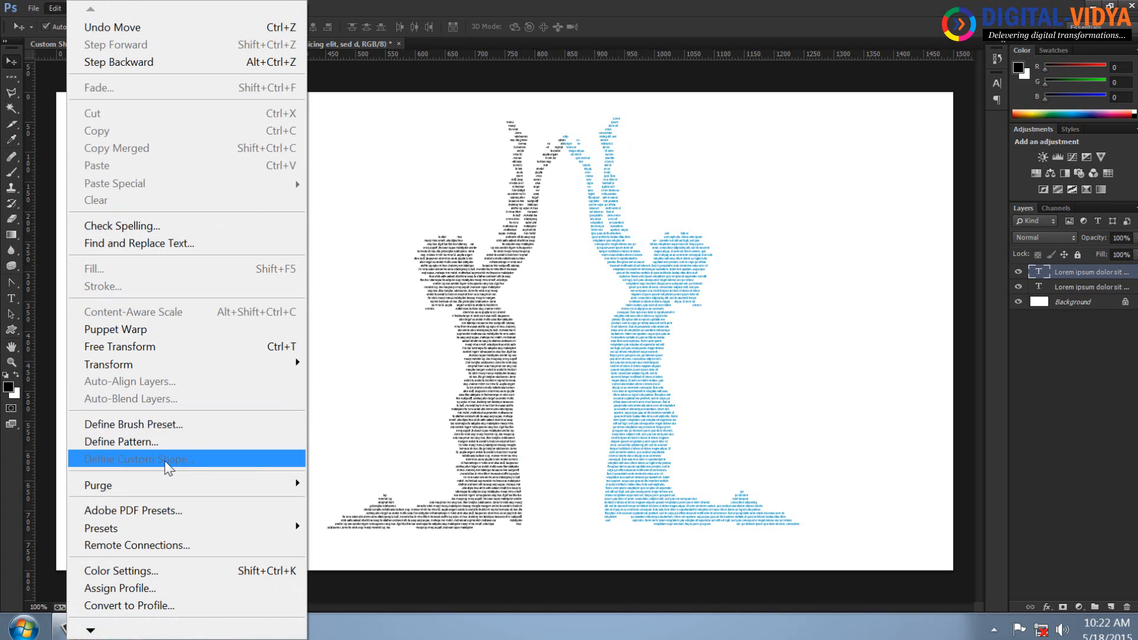
pyautogui.click(317, 395)
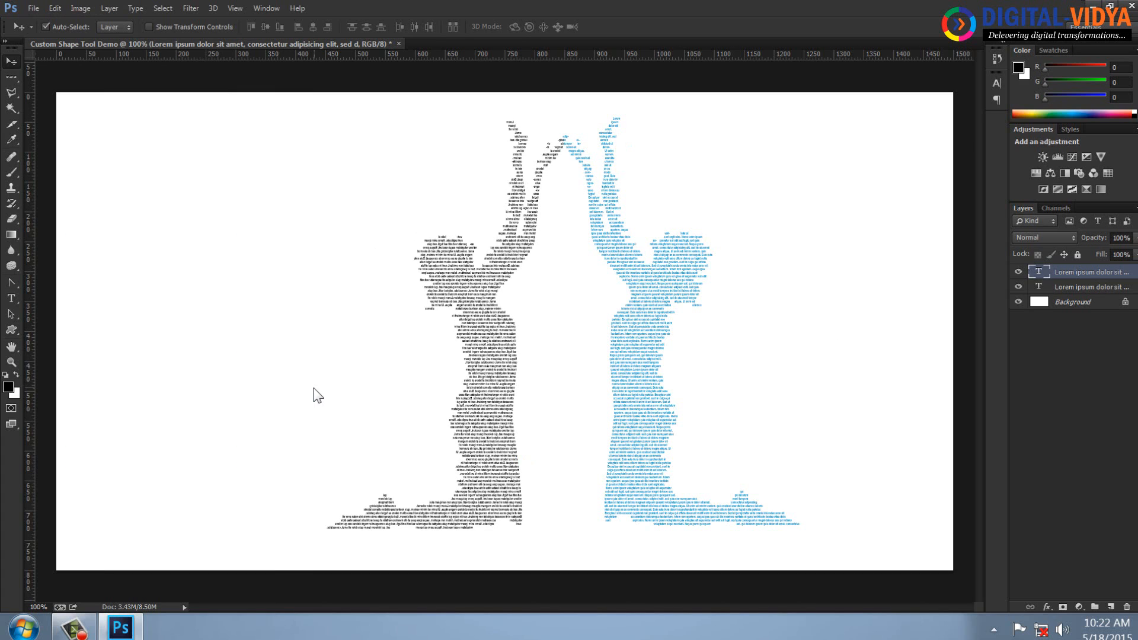
# - Open the ponytail head silhouette image b5fc5671febaf7e25c73132e363a8c0b.jpg from the Vectoors folder
pyautogui.hotkey('ctrl', 'o')
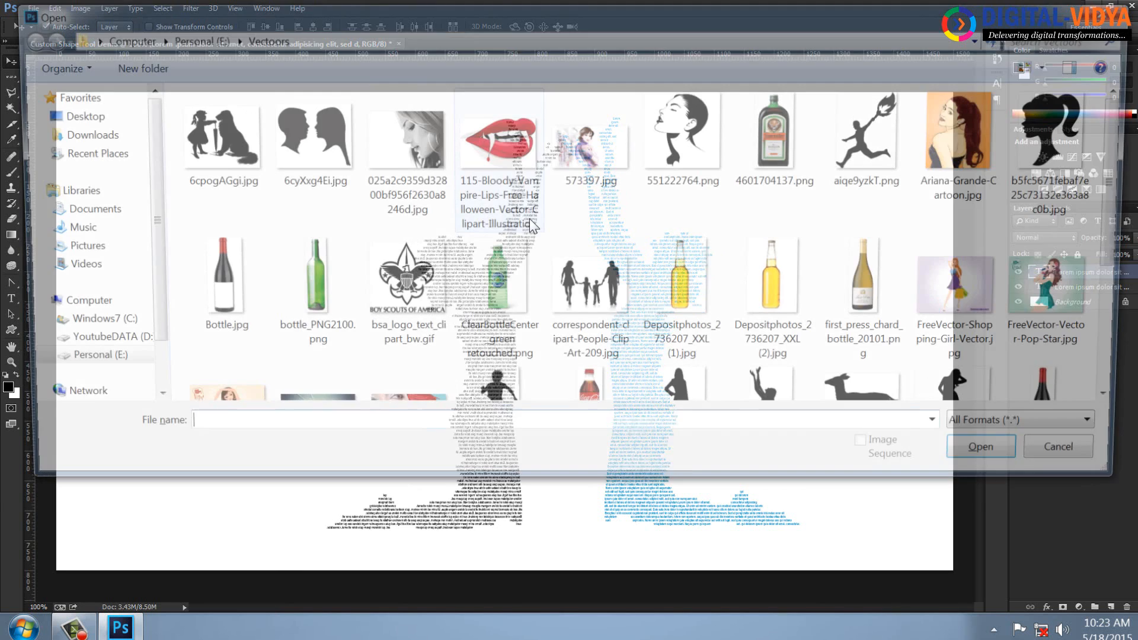
pyautogui.click(1080, 130)
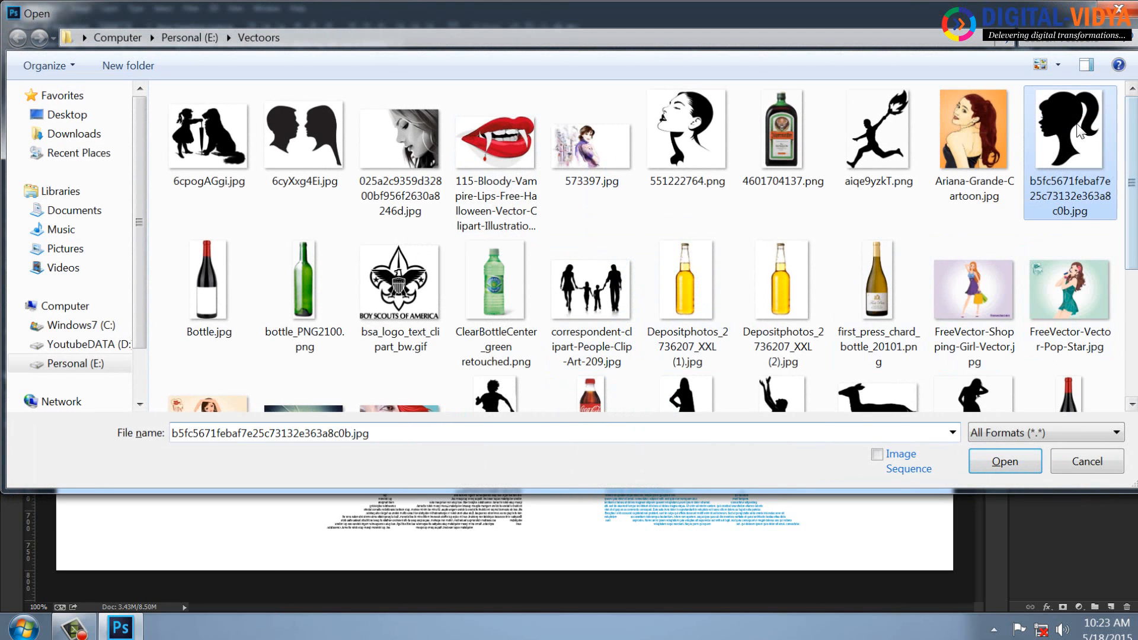
pyautogui.doubleClick(1080, 130)
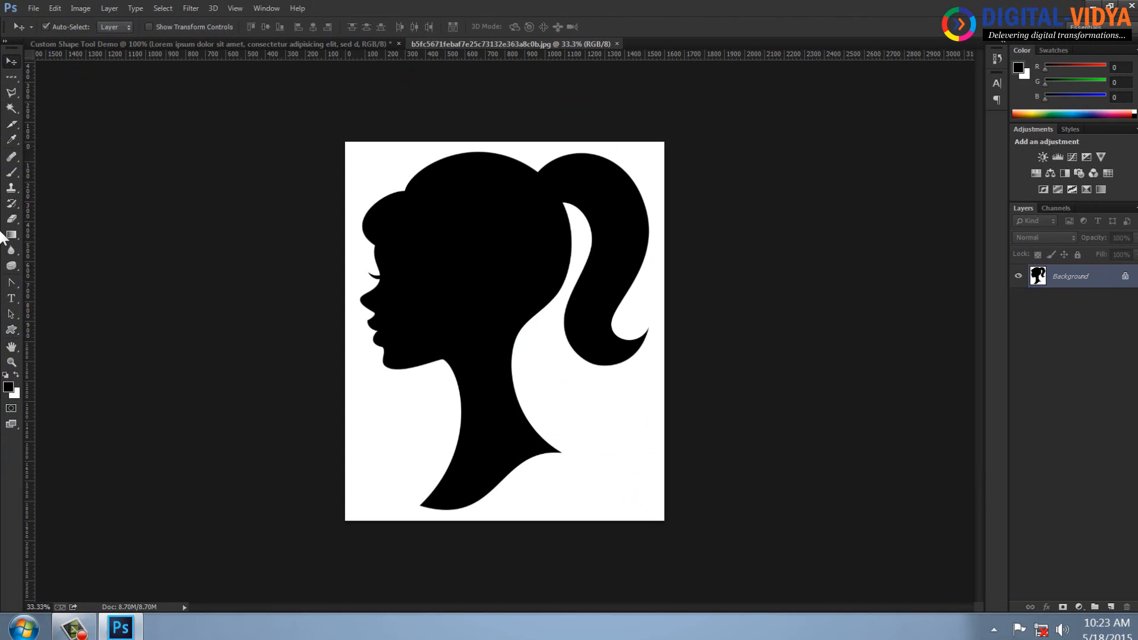
# - Select the black head silhouette with the Magic Wand and convert the selection to a work path
pyautogui.click(11, 108)
pyautogui.click(446, 237)
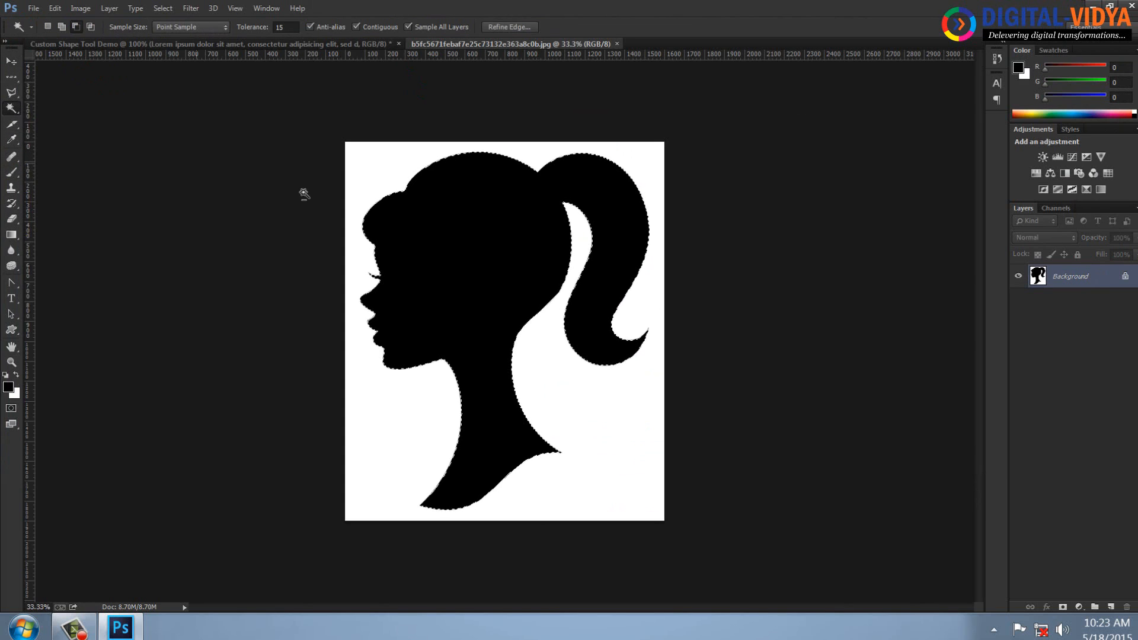
pyautogui.rightClick(437, 221)
pyautogui.click(17, 93)
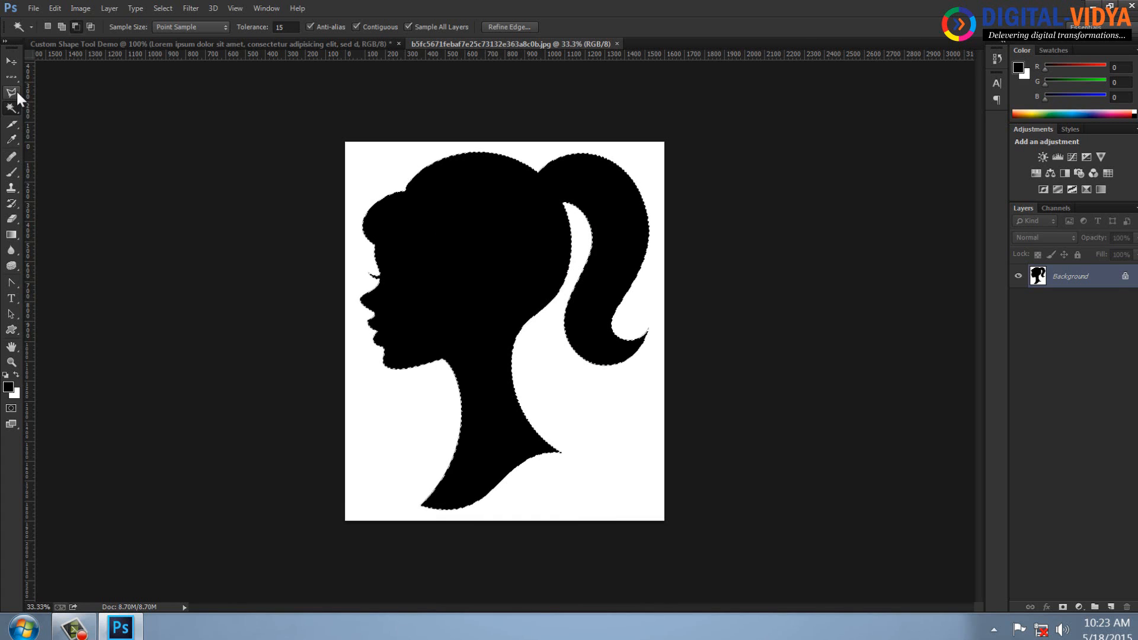
pyautogui.click(16, 90)
pyautogui.rightClick(457, 248)
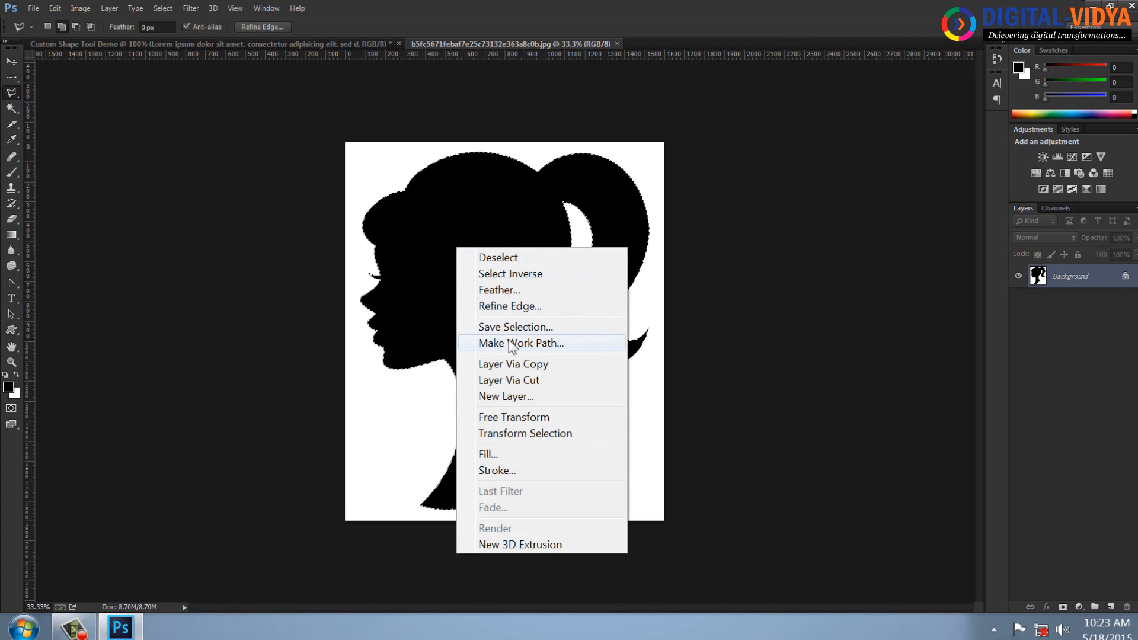
pyautogui.click(511, 344)
pyautogui.press('Return')
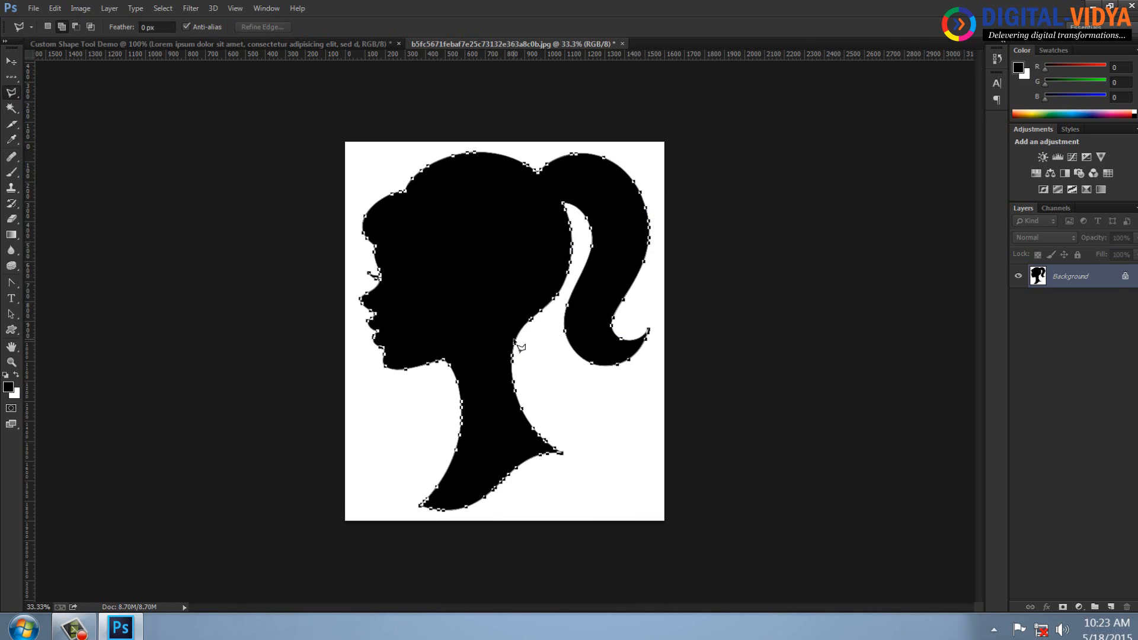
# - Create a new document 150 px wide and 150 px high
pyautogui.hotkey('ctrl', 'n')
pyautogui.click(442, 259)
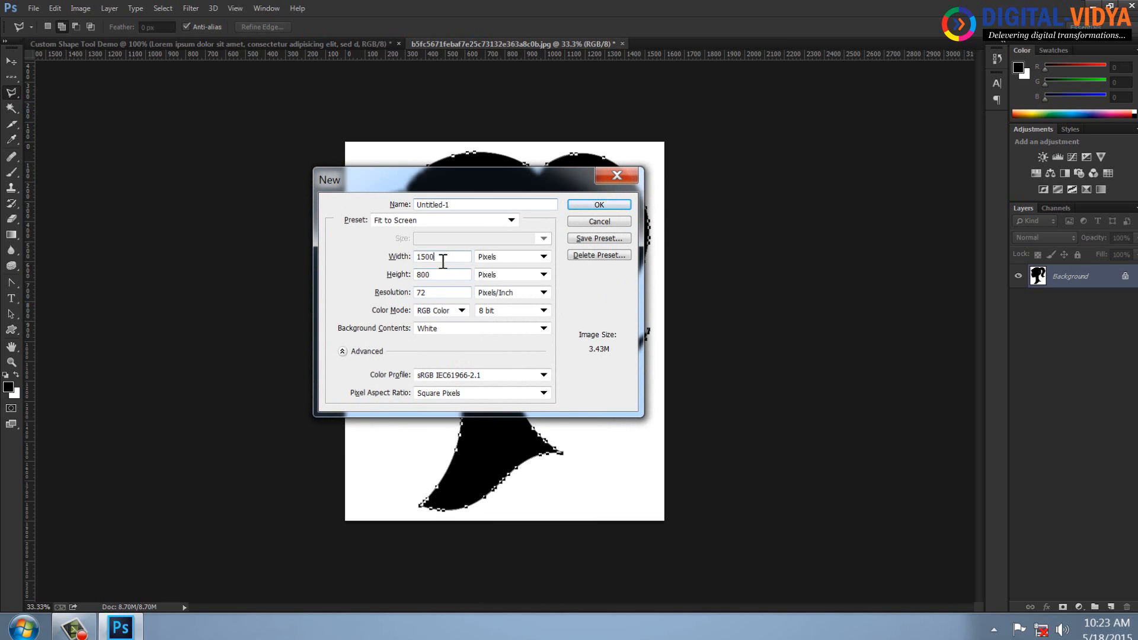
pyautogui.moveTo(443, 259); pyautogui.dragTo(315, 247)
pyautogui.write('150')
pyautogui.press('Tab')
pyautogui.press('Tab')
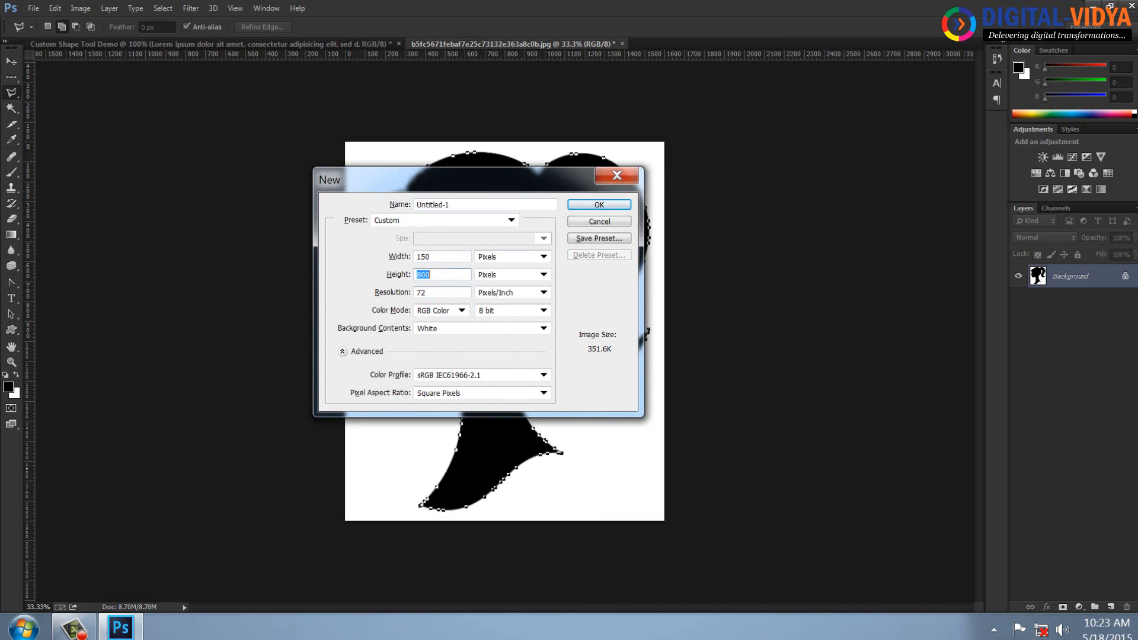
pyautogui.write('150')
pyautogui.press('Return')
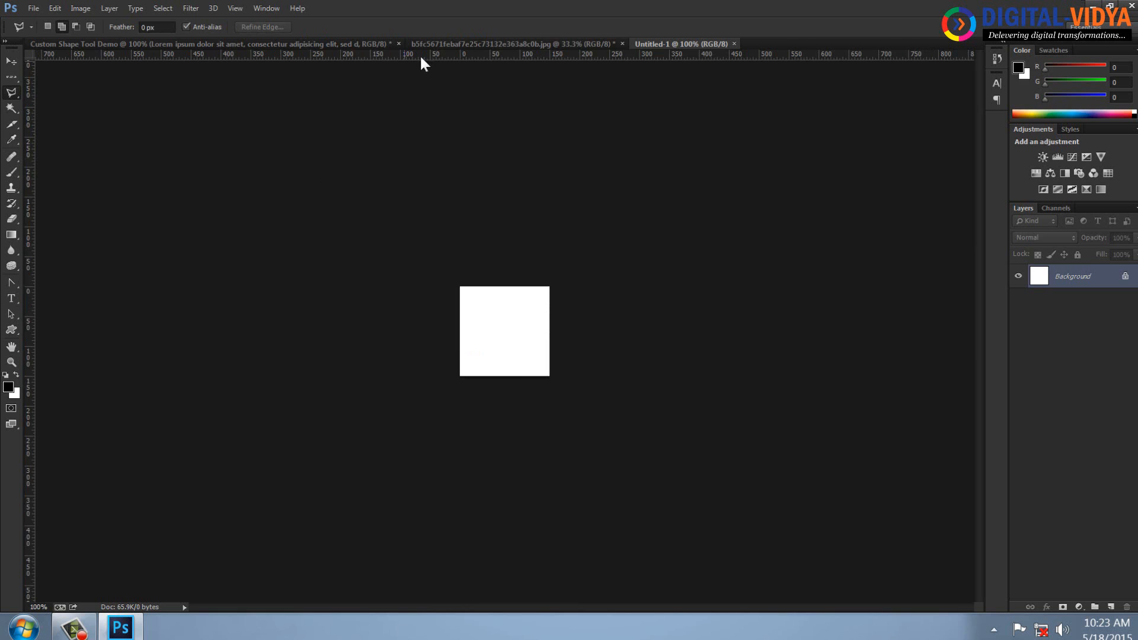
# - Bring the head path into the new 150 px document and scale it down to fit inside the canvas
pyautogui.click(482, 45)
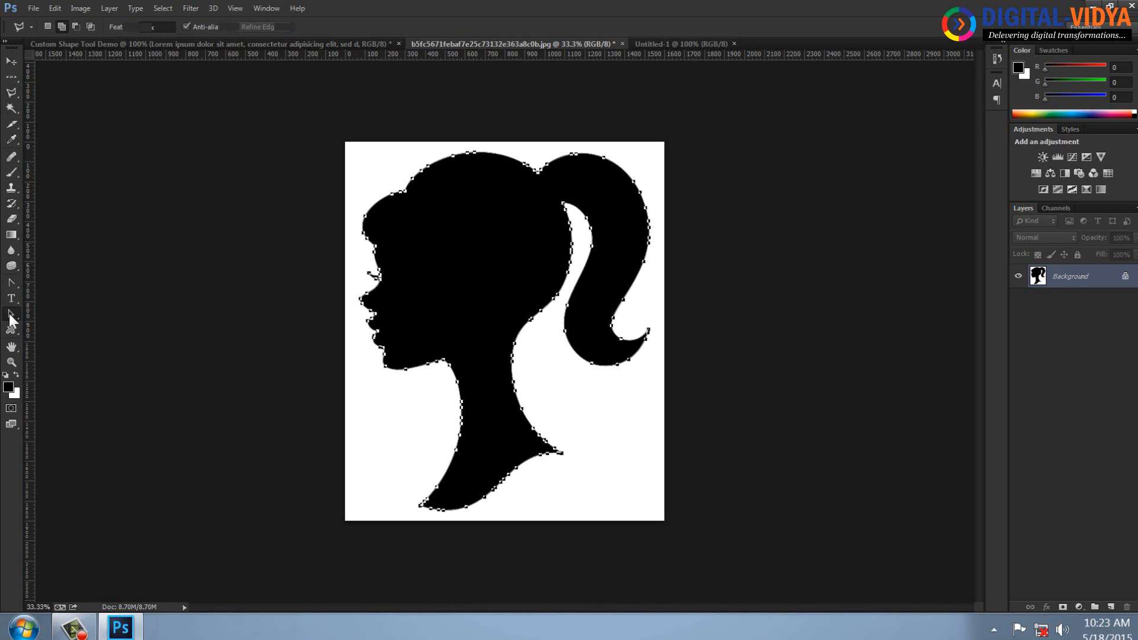
pyautogui.click(9, 314)
pyautogui.moveTo(567, 211)
pyautogui.mouseDown()
pyautogui.moveTo(606, 230)
pyautogui.moveTo(634, 102)
pyautogui.moveTo(666, 47)
pyautogui.moveTo(515, 329)
pyautogui.mouseUp()
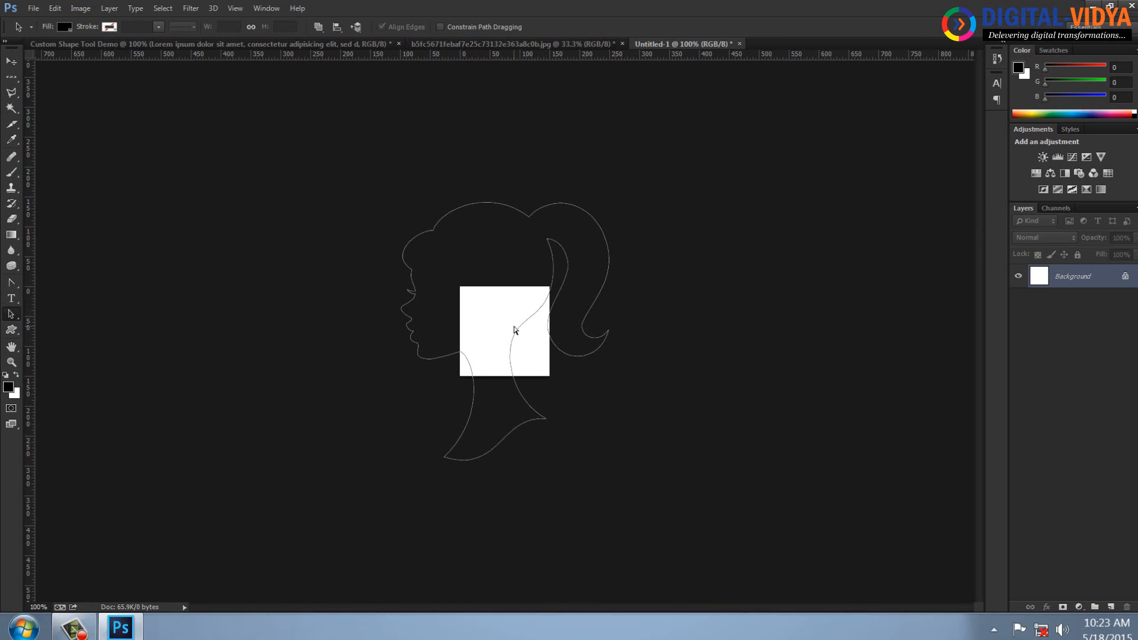
pyautogui.hotkey('ctrl', 't')
pyautogui.moveTo(615, 199); pyautogui.dragTo(556, 315)
pyautogui.press('Return')
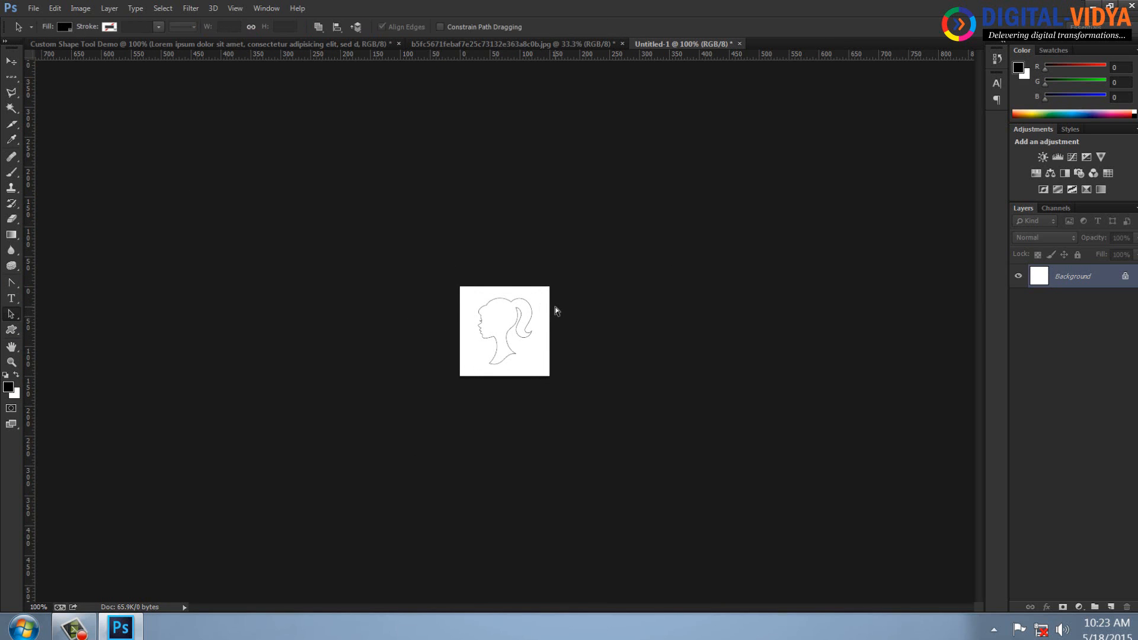
# - Scale the head path down slightly about its centre, to about 78 px wide, leaving more margin around it
pyautogui.hotkey('ctrl', '+')
pyautogui.hotkey('ctrl', '+')
pyautogui.click(540, 315)
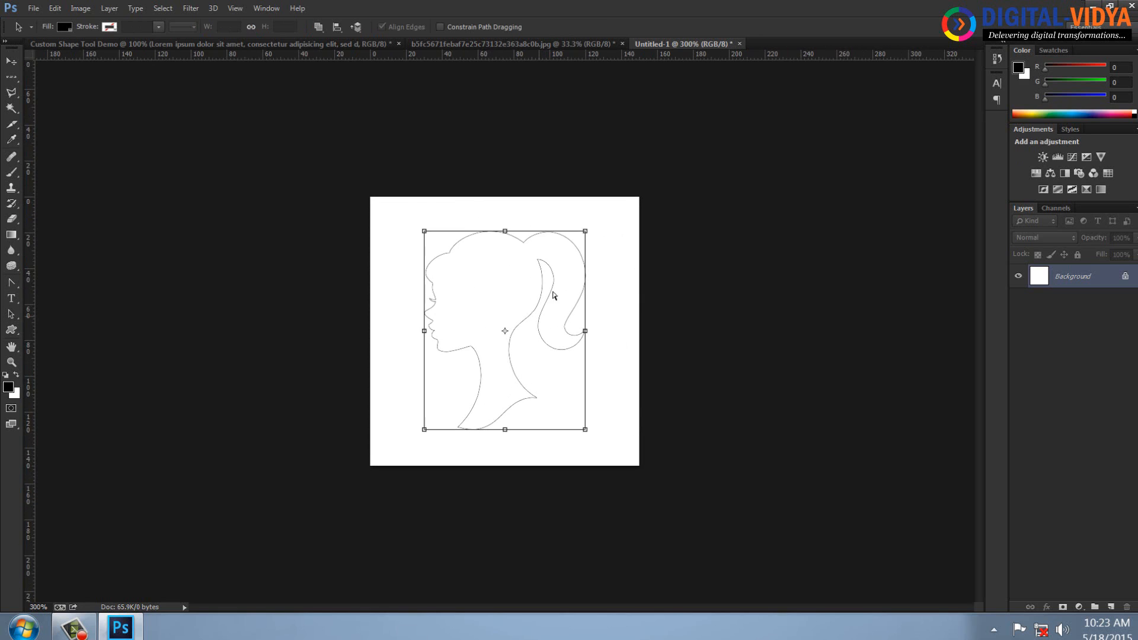
pyautogui.hotkey('ctrl', 't')
pyautogui.moveTo(586, 231); pyautogui.dragTo(575, 244)
pyautogui.press('Return')
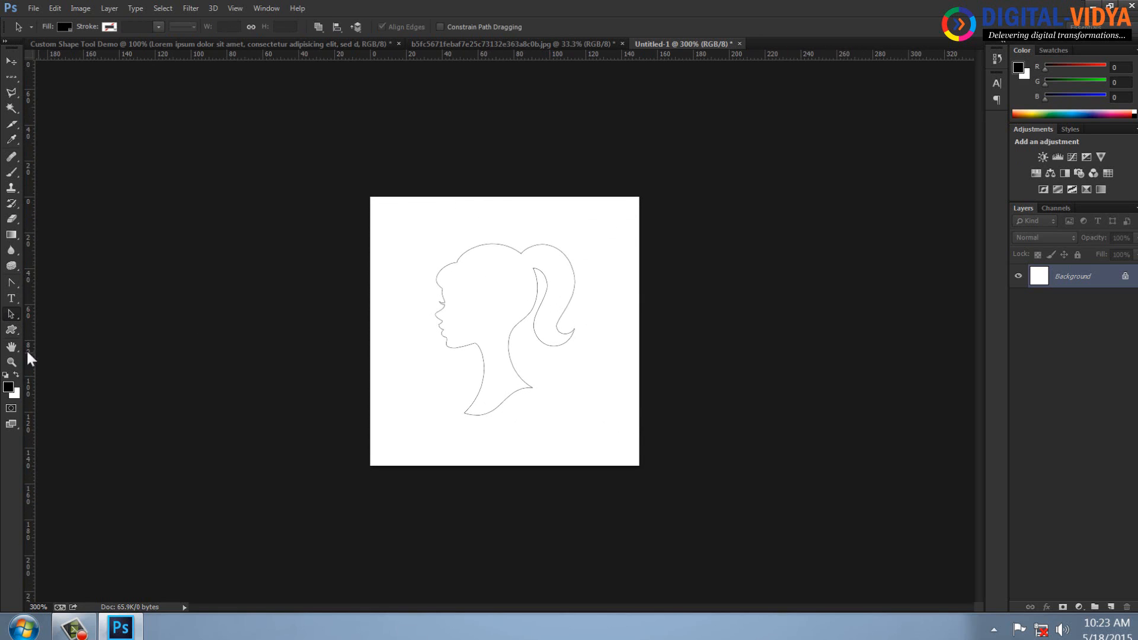
# - Draw a rounded rectangle path with a 6 px radius around the head, about 103 px wide and 115 px tall
pyautogui.click(12, 329)
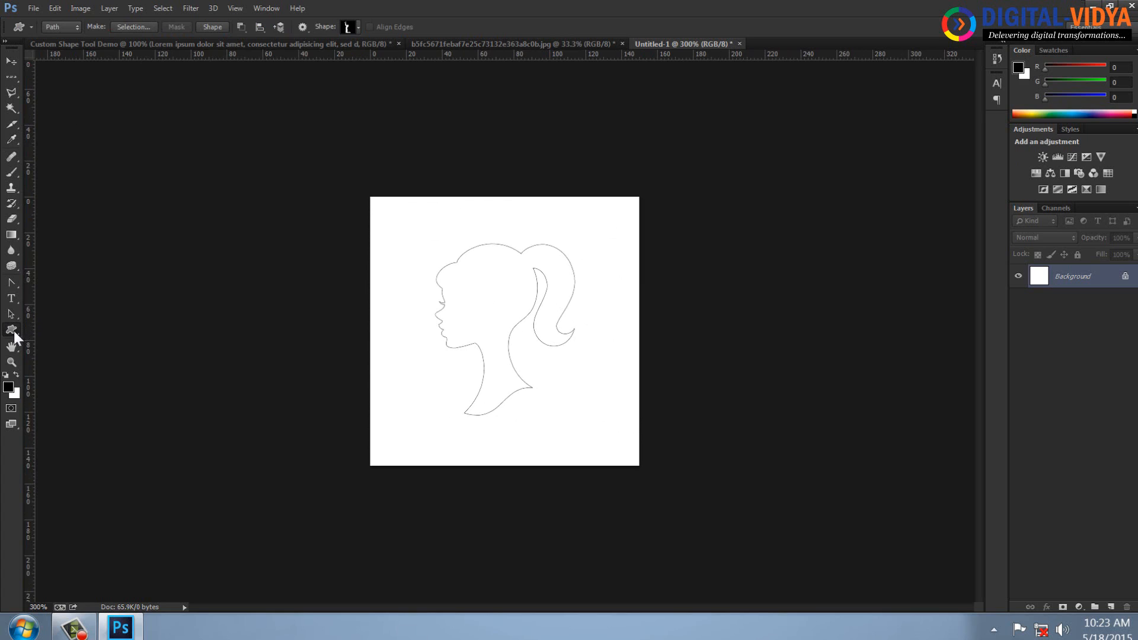
pyautogui.rightClick(13, 331)
pyautogui.click(55, 341)
pyautogui.moveTo(412, 224); pyautogui.dragTo(579, 366)
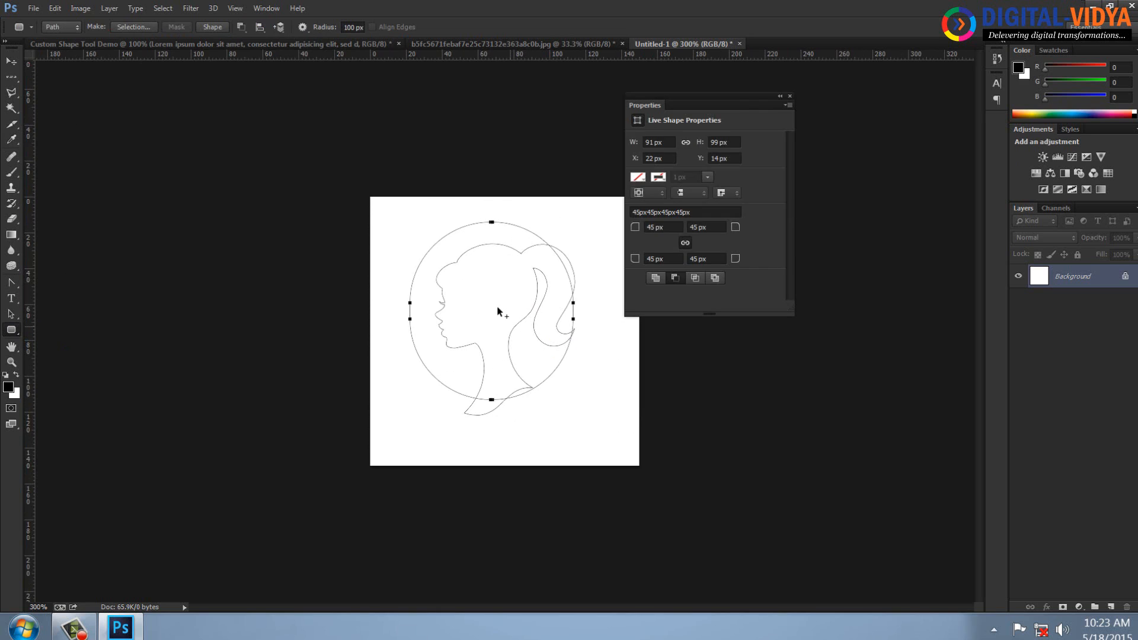
pyautogui.hotkey('ctrl', 'z')
pyautogui.click(351, 27)
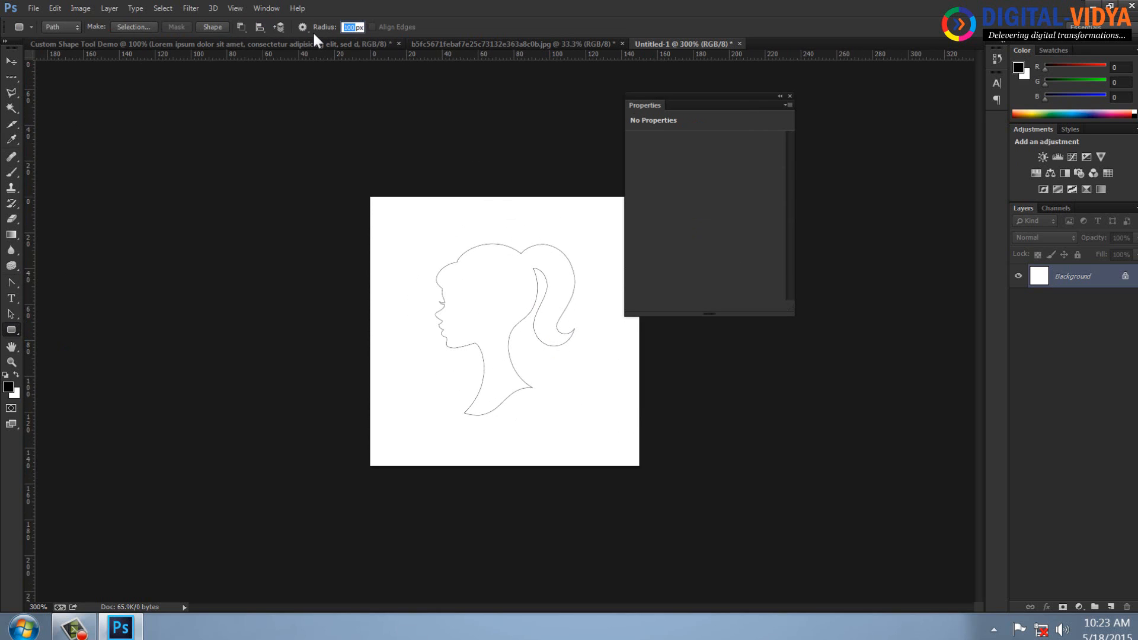
pyautogui.write('6')
pyautogui.moveTo(412, 226); pyautogui.dragTo(596, 432)
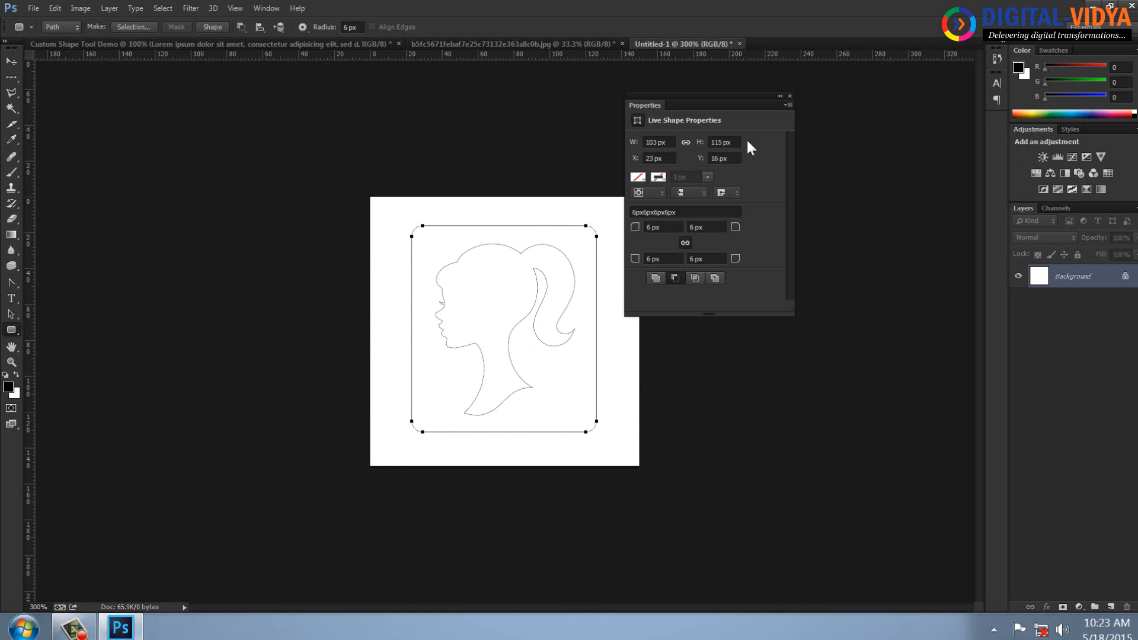
pyautogui.click(790, 95)
pyautogui.click(11, 314)
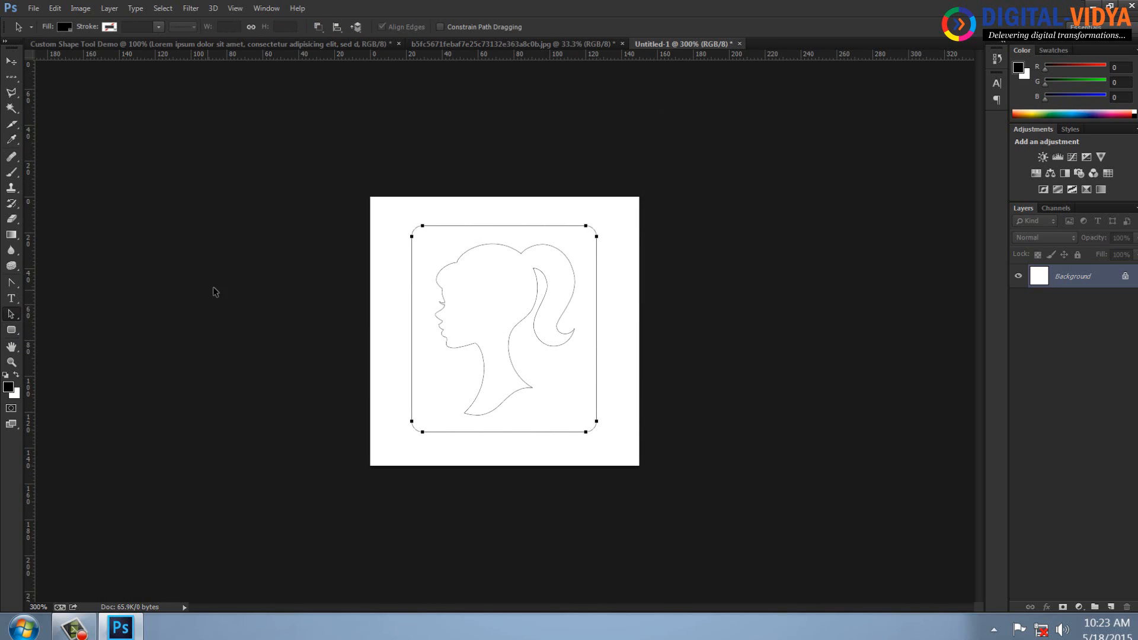
pyautogui.moveTo(330, 186); pyautogui.dragTo(671, 480)
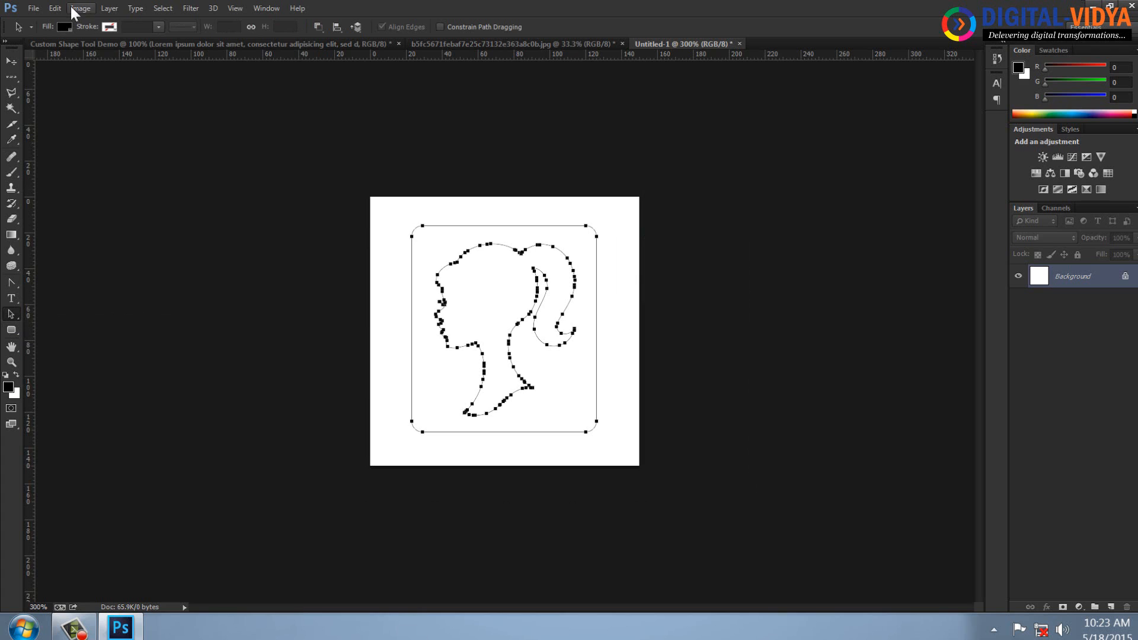
pyautogui.click(55, 8)
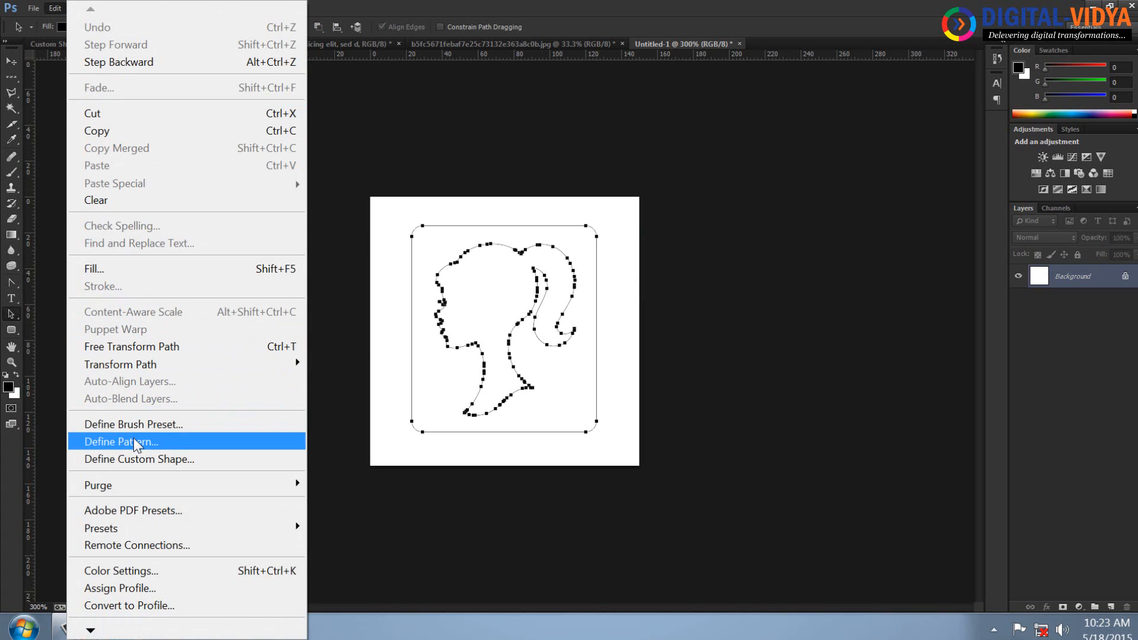
pyautogui.click(553, 214)
pyautogui.click(572, 238)
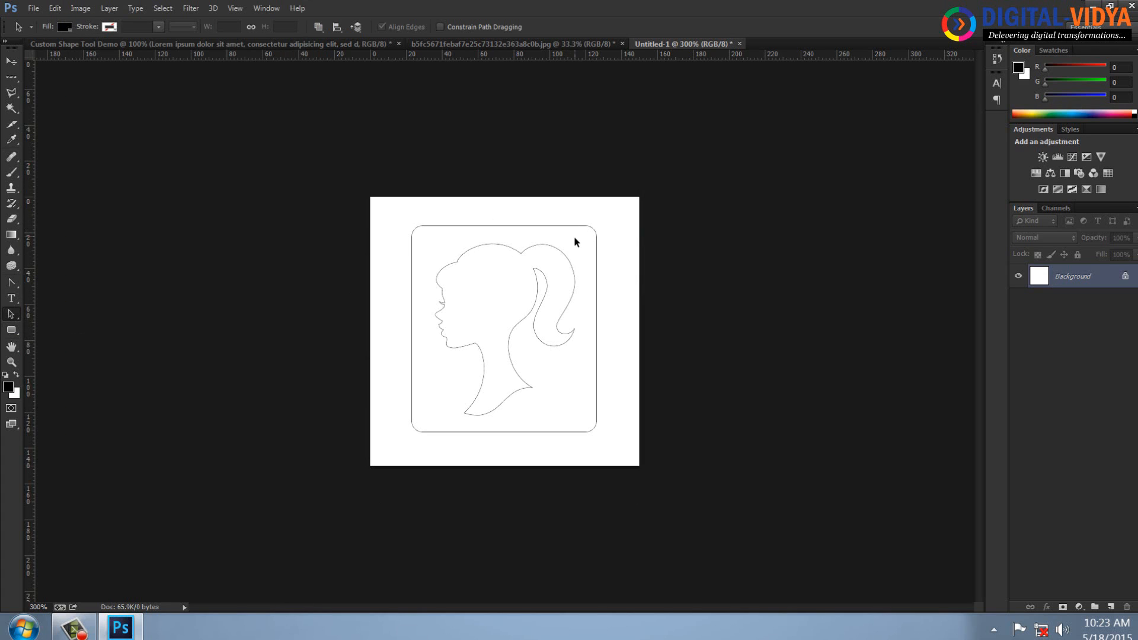
# - Set the head path's operation to Subtract Front Shape
pyautogui.click(573, 274)
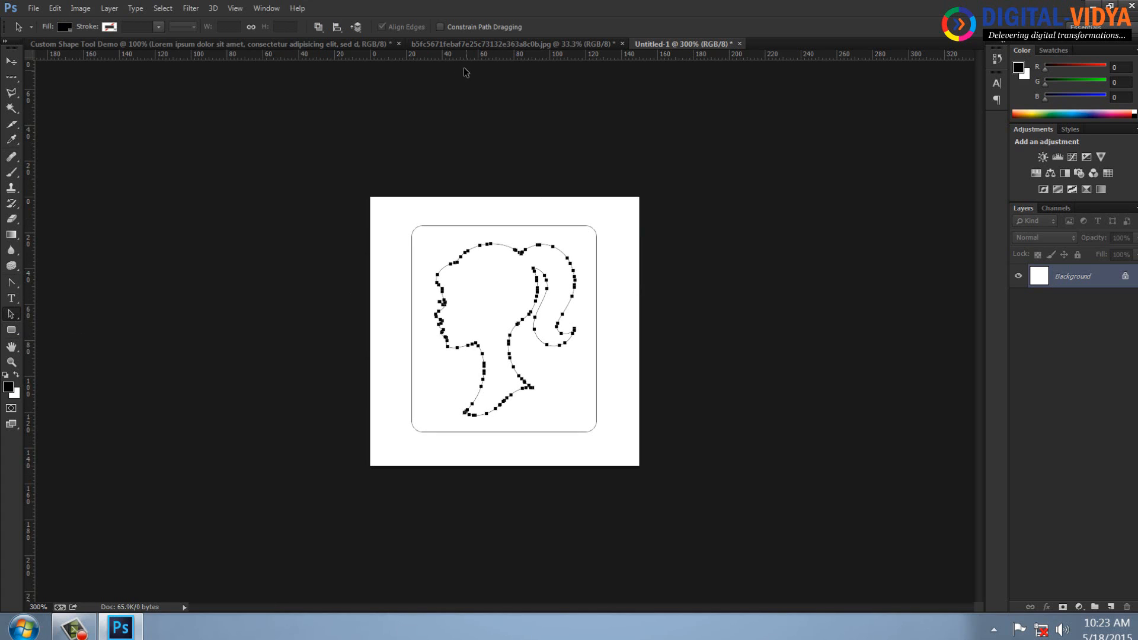
pyautogui.click(318, 28)
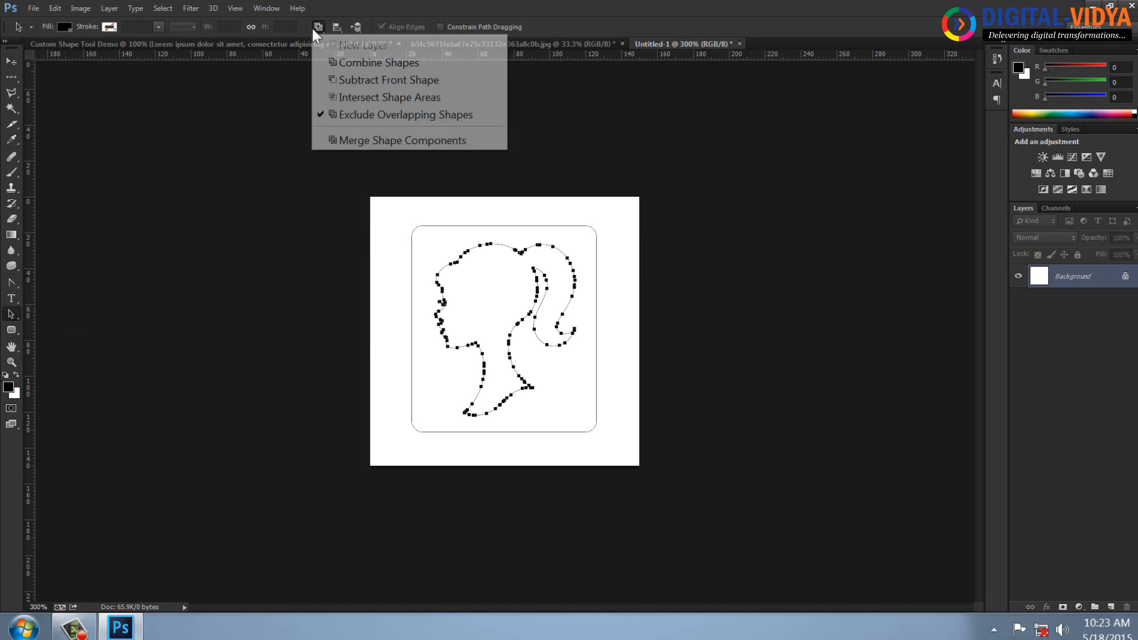
pyautogui.click(347, 80)
# - Select the rounded rectangle path around the head and set its operation to Combine Shapes
pyautogui.click(367, 207)
pyautogui.click(425, 228)
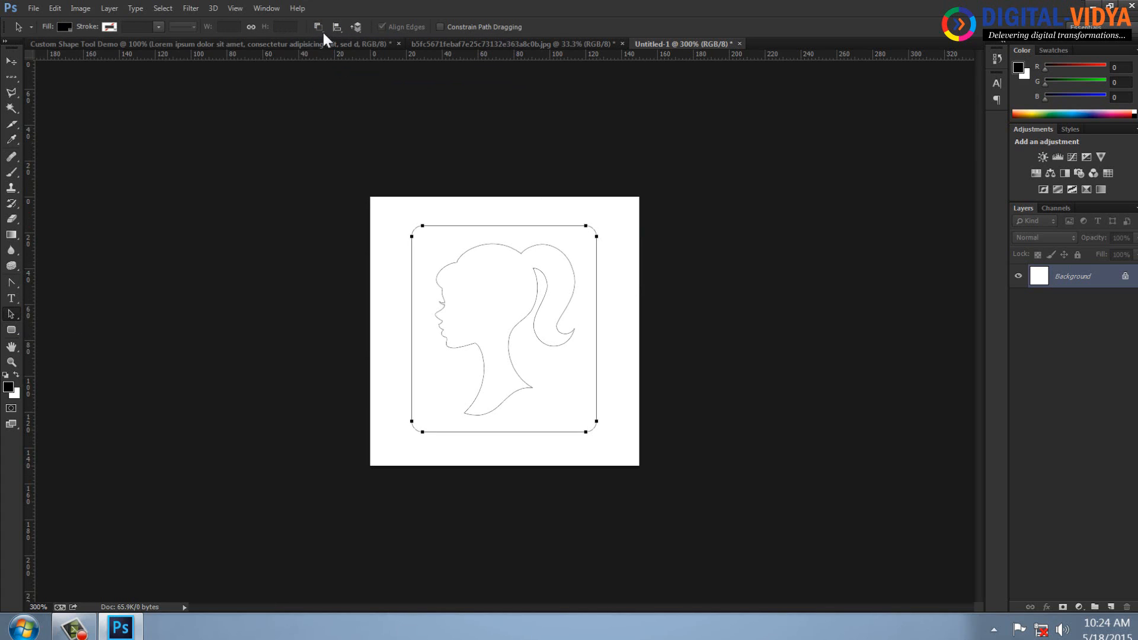
pyautogui.click(322, 31)
pyautogui.click(350, 63)
# - Try to define the head and rounded rectangle paths together as a custom shape
pyautogui.moveTo(338, 183); pyautogui.dragTo(694, 511)
pyautogui.click(55, 8)
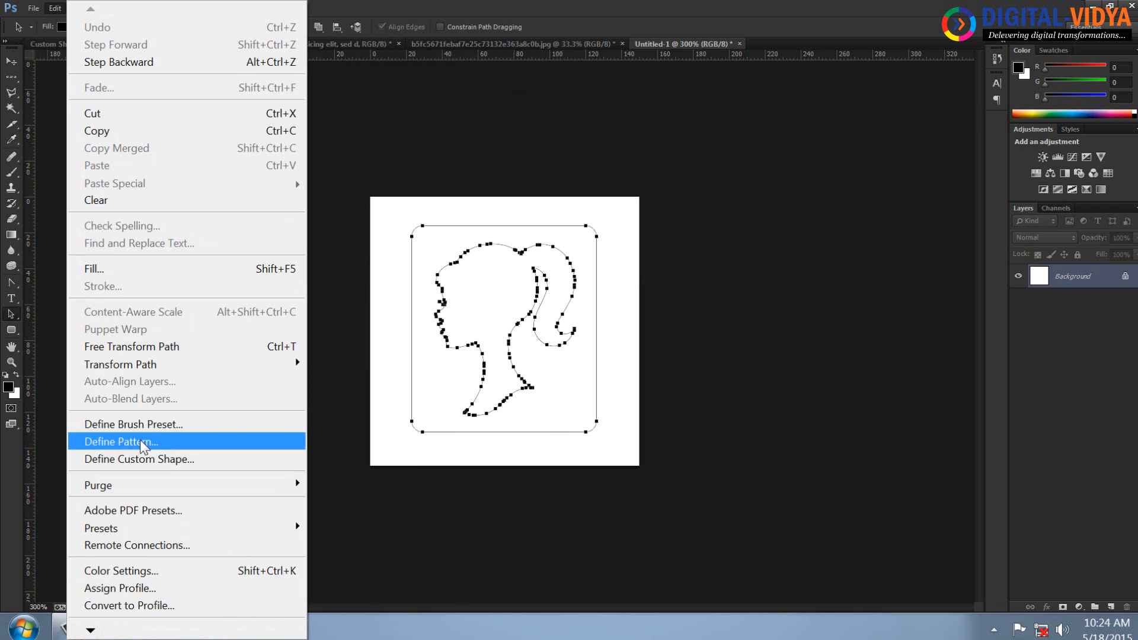
pyautogui.click(149, 460)
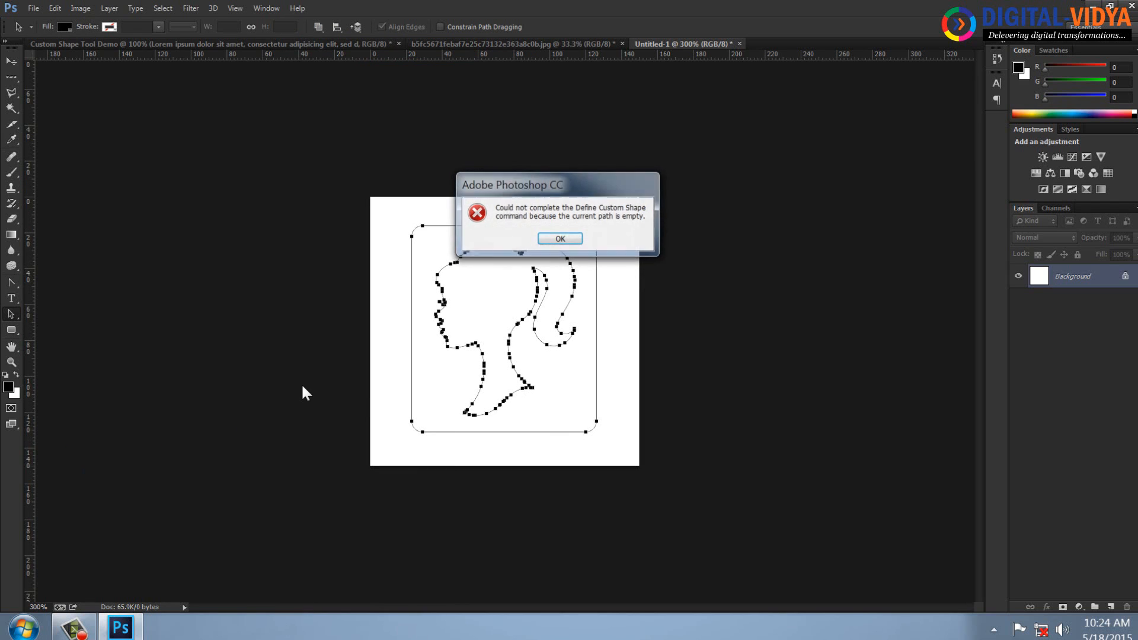
pyautogui.click(566, 237)
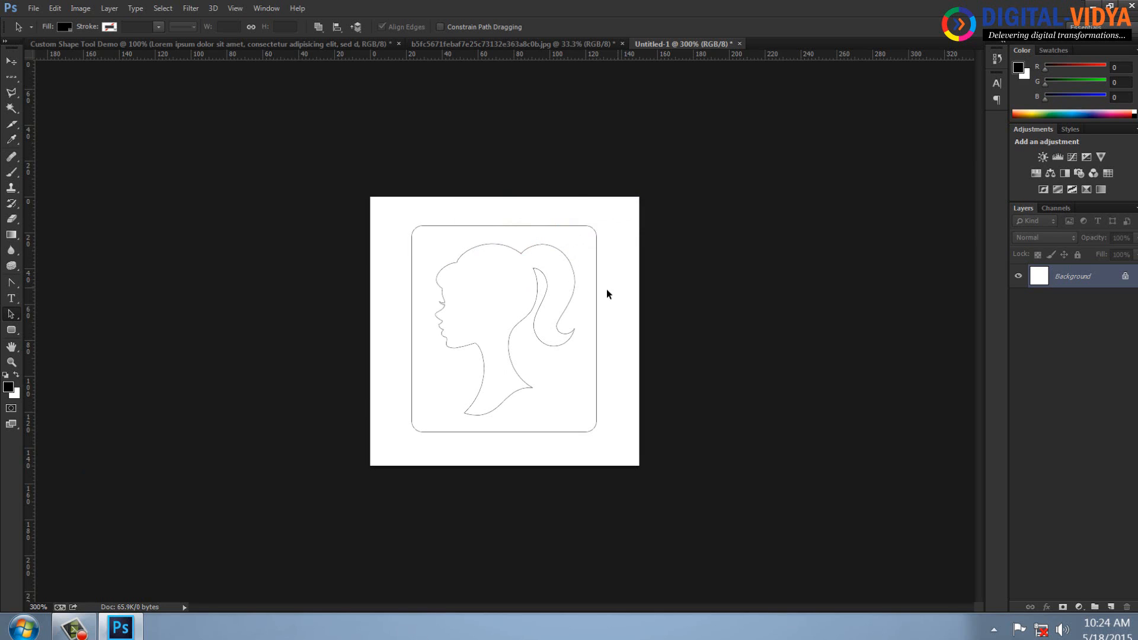
# - Delete the rounded rectangle path and set the remaining head path's operation to Combine Shapes
pyautogui.moveTo(418, 224); pyautogui.dragTo(719, 457)
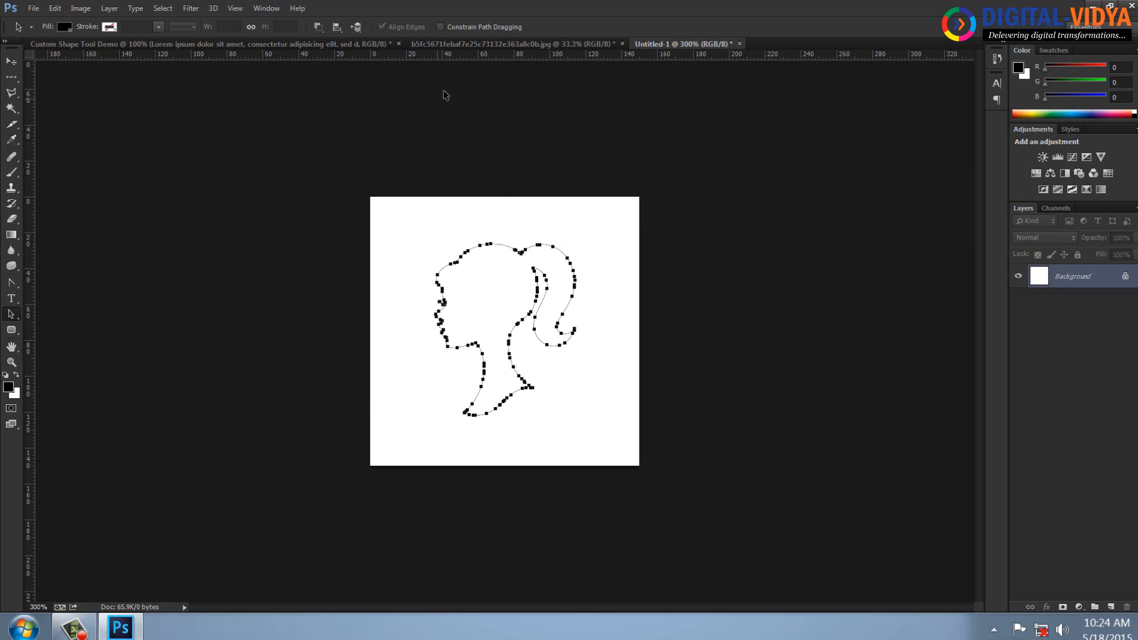
pyautogui.click(319, 26)
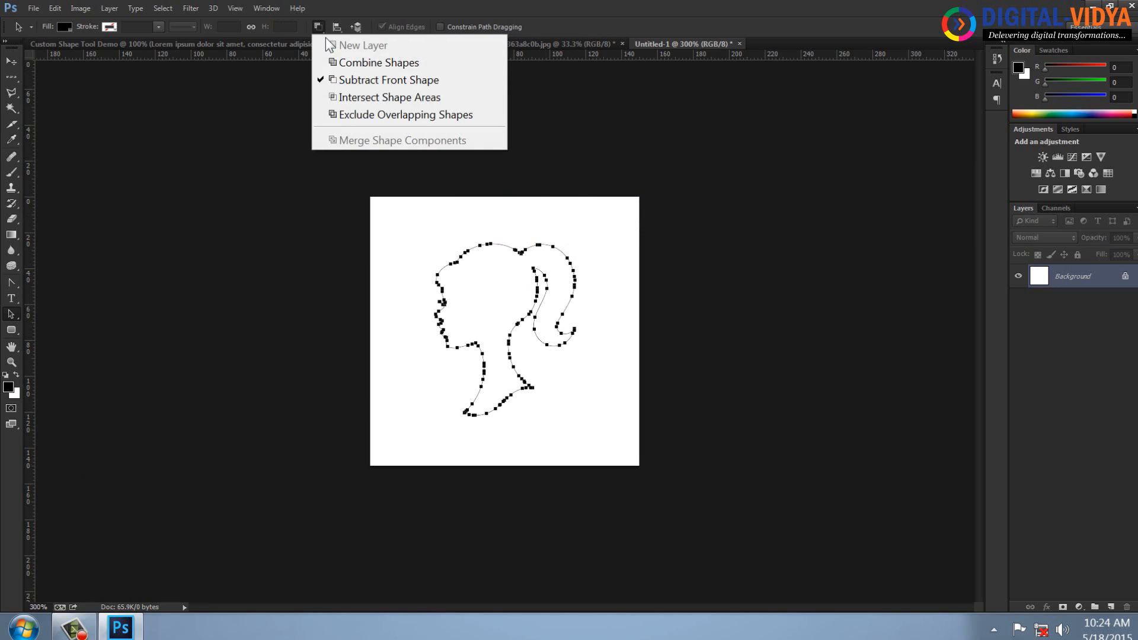
pyautogui.click(346, 63)
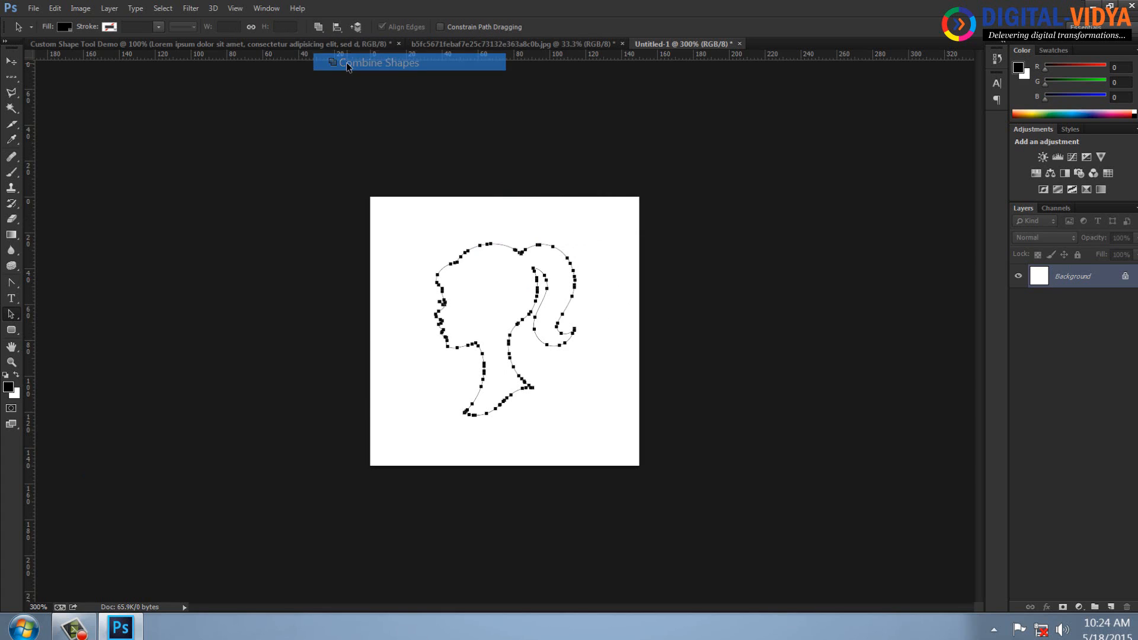
# - Define the head path as a custom shape named Shape 1 and return to the Custom Shape Tool Demo document
pyautogui.click(55, 7)
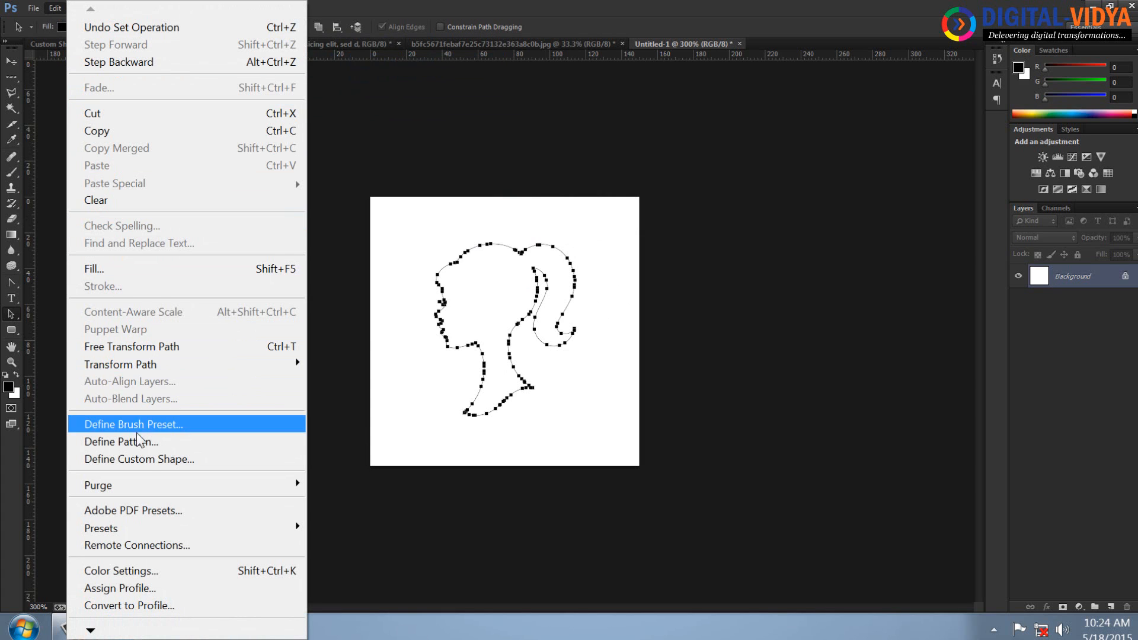
pyautogui.click(146, 460)
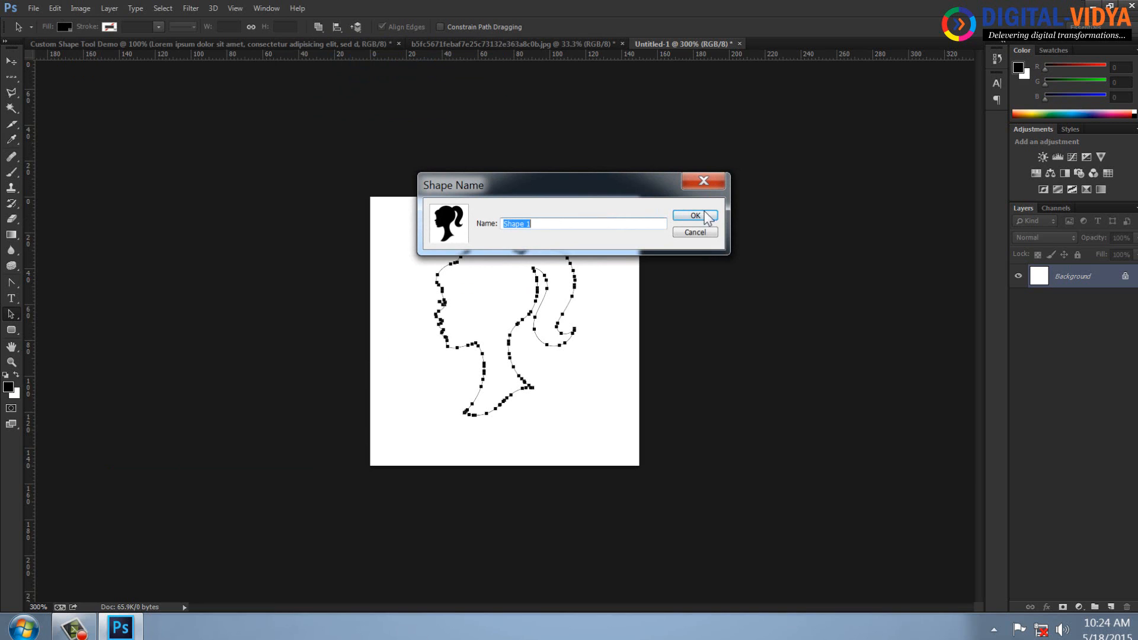
pyautogui.click(695, 216)
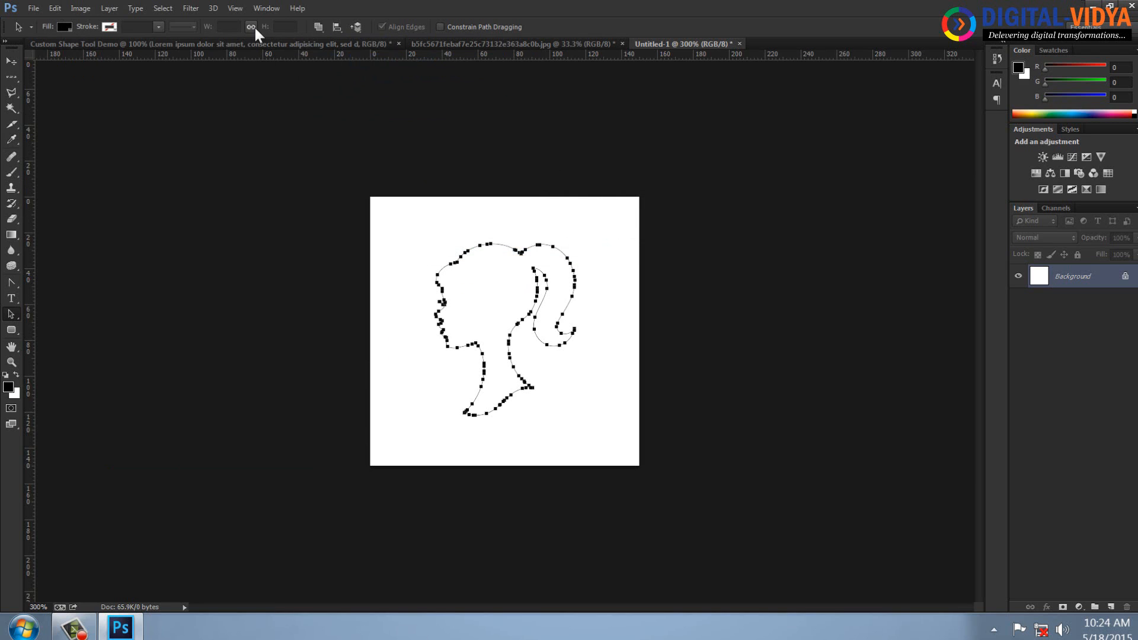
pyautogui.click(248, 44)
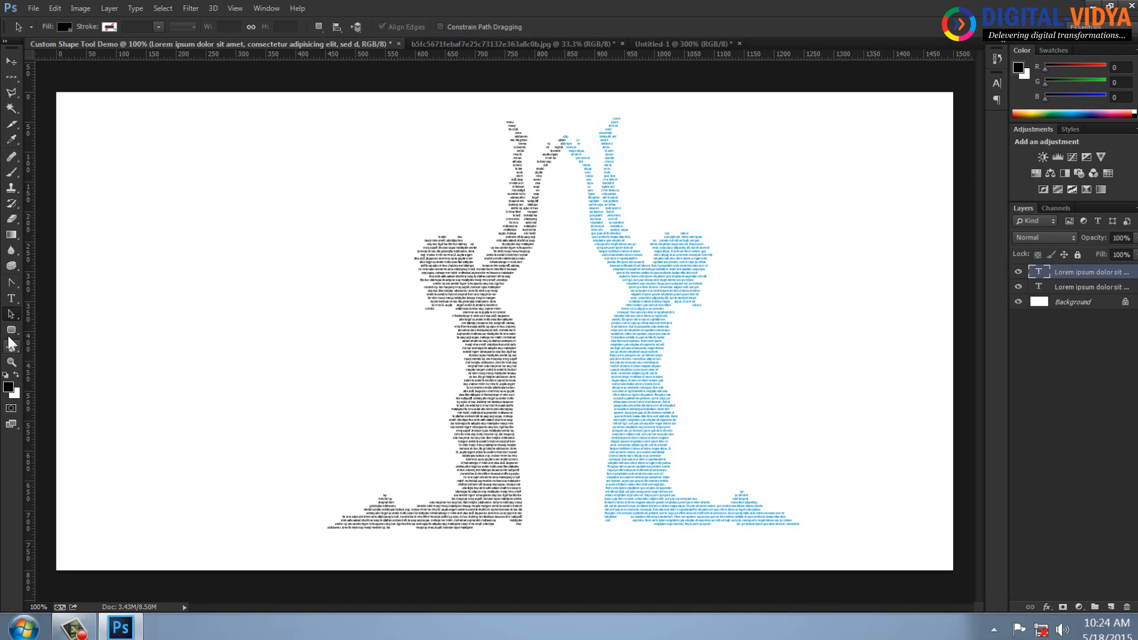
pyautogui.click(11, 330)
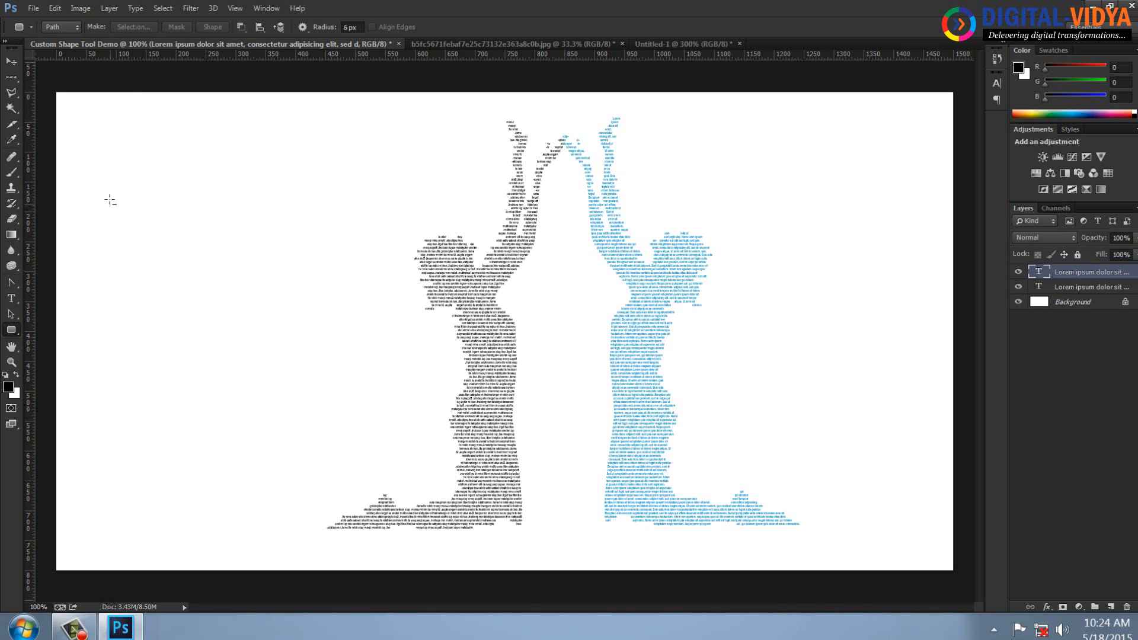
pyautogui.moveTo(104, 182); pyautogui.dragTo(348, 445)
pyautogui.hotkey('ctrl', 'z')
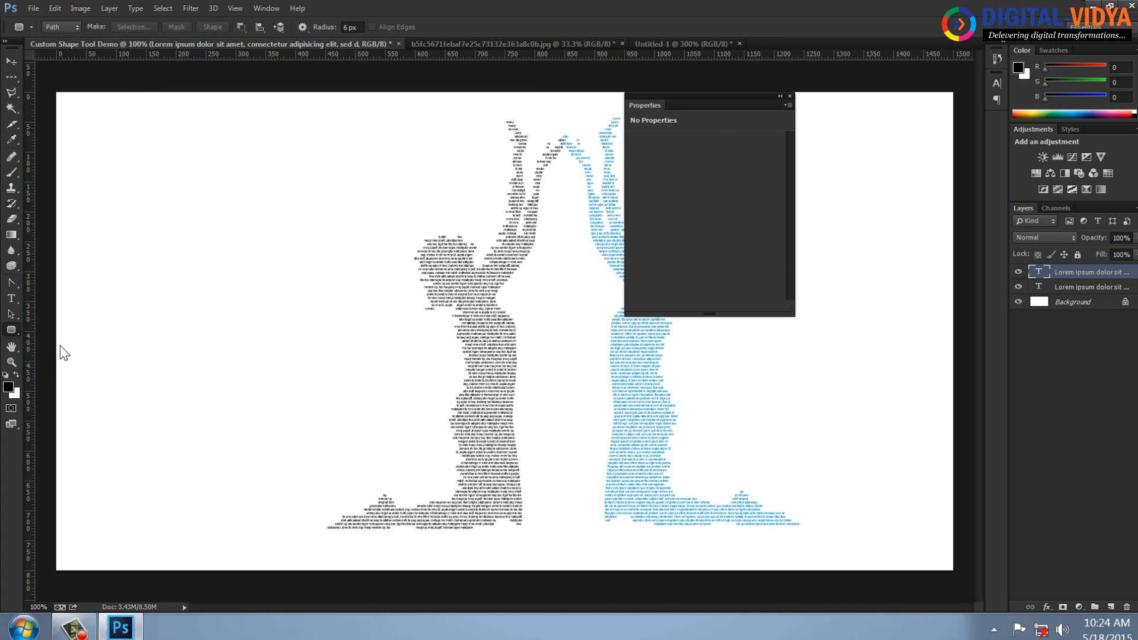
# - Draw the new head custom shape as a large path, about 500 px wide, in the blank area beside the black figure
pyautogui.rightClick(11, 330)
pyautogui.click(65, 386)
pyautogui.click(358, 27)
pyautogui.doubleClick(397, 81)
pyautogui.moveTo(100, 165); pyautogui.dragTo(404, 550)
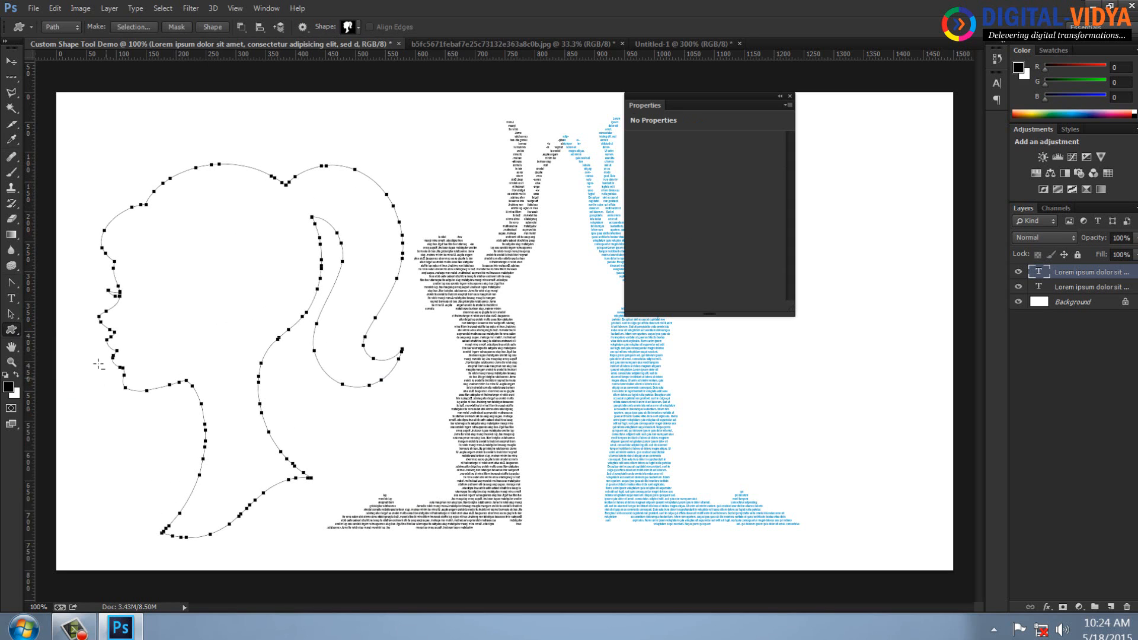
# - Fill the head path with the copied placeholder text, close the Properties panel and move the text slightly down and left
pyautogui.click(11, 299)
pyautogui.click(236, 203)
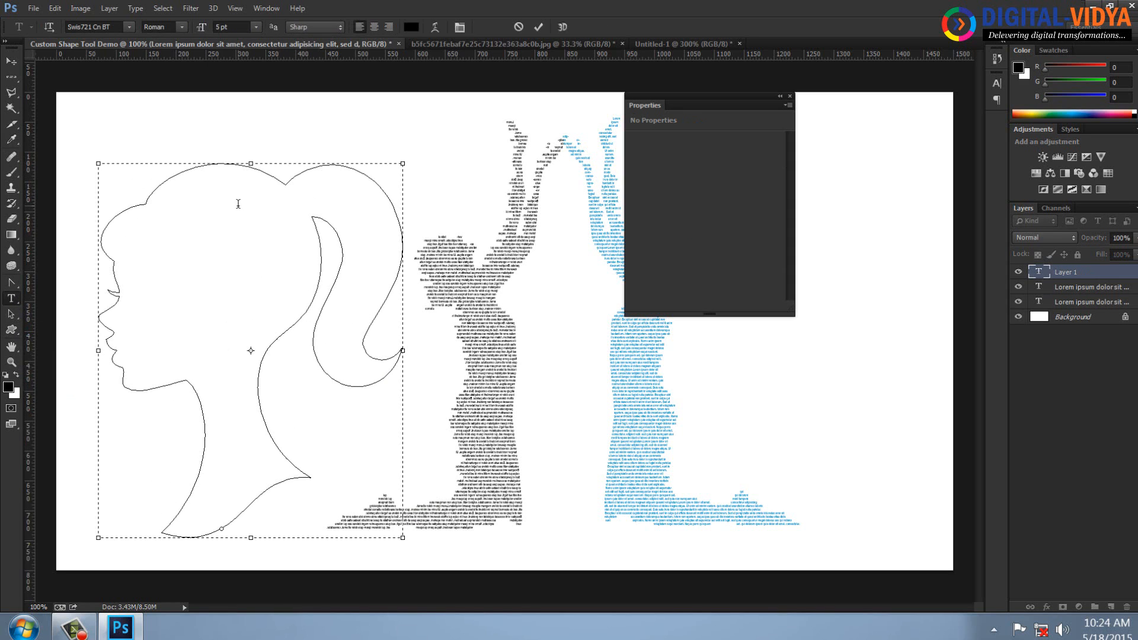
pyautogui.hotkey('ctrl', 'v')
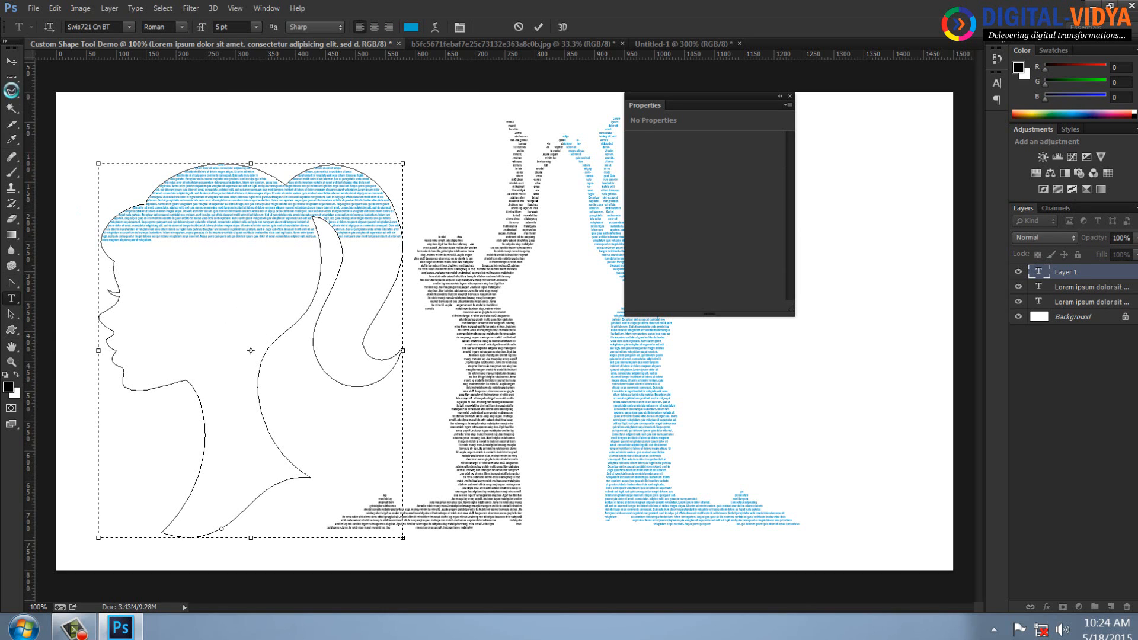
pyautogui.click(11, 62)
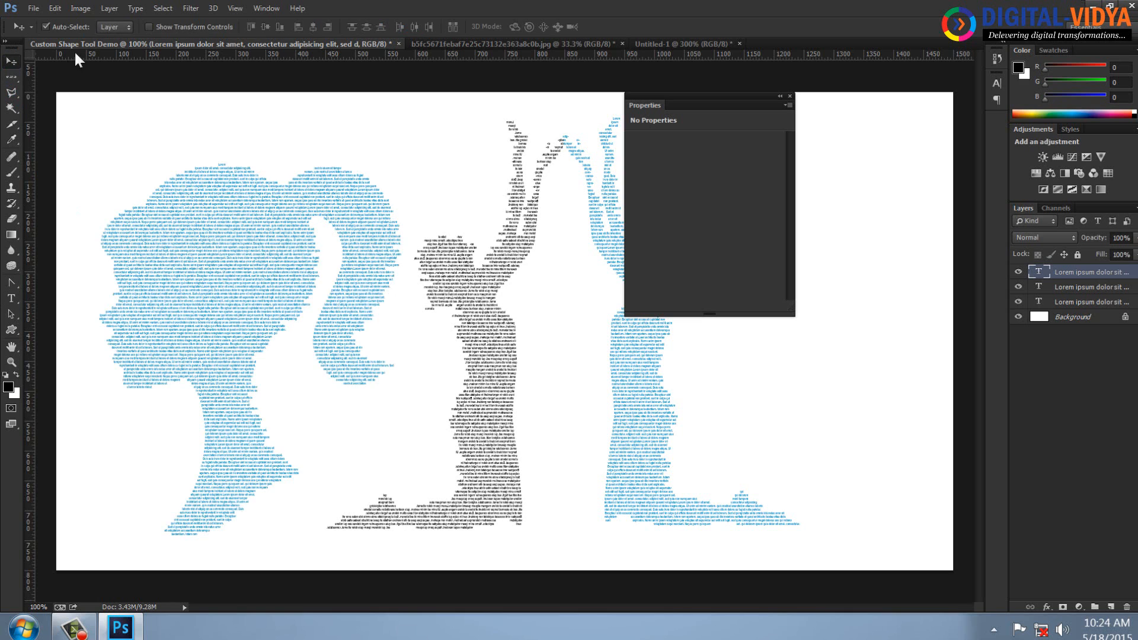
pyautogui.click(790, 96)
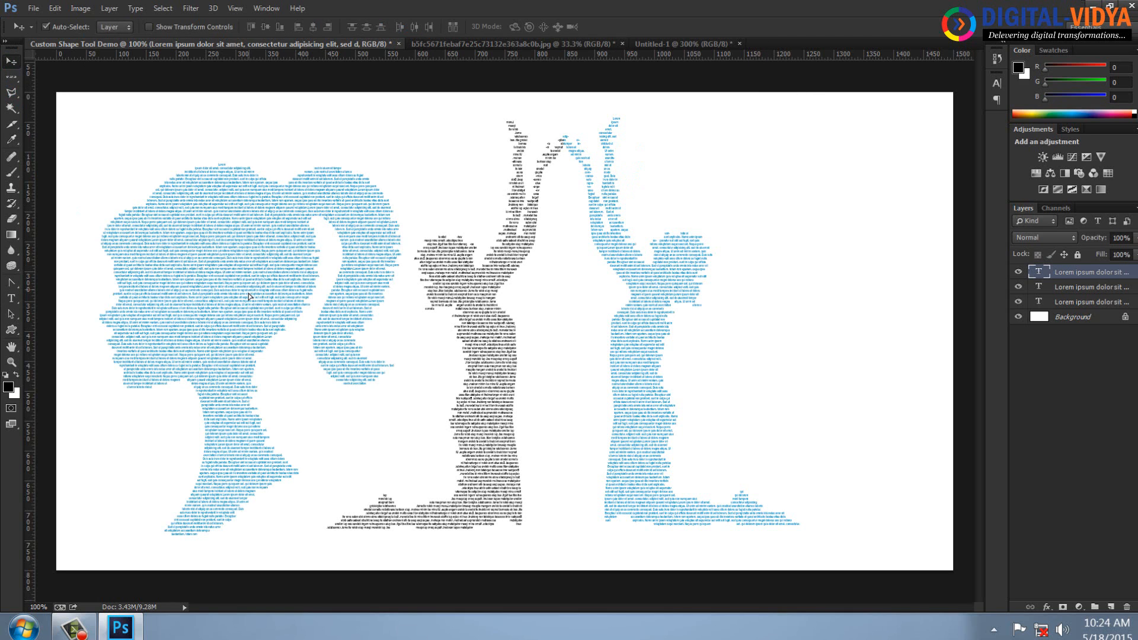
pyautogui.moveTo(255, 289); pyautogui.dragTo(236, 301)
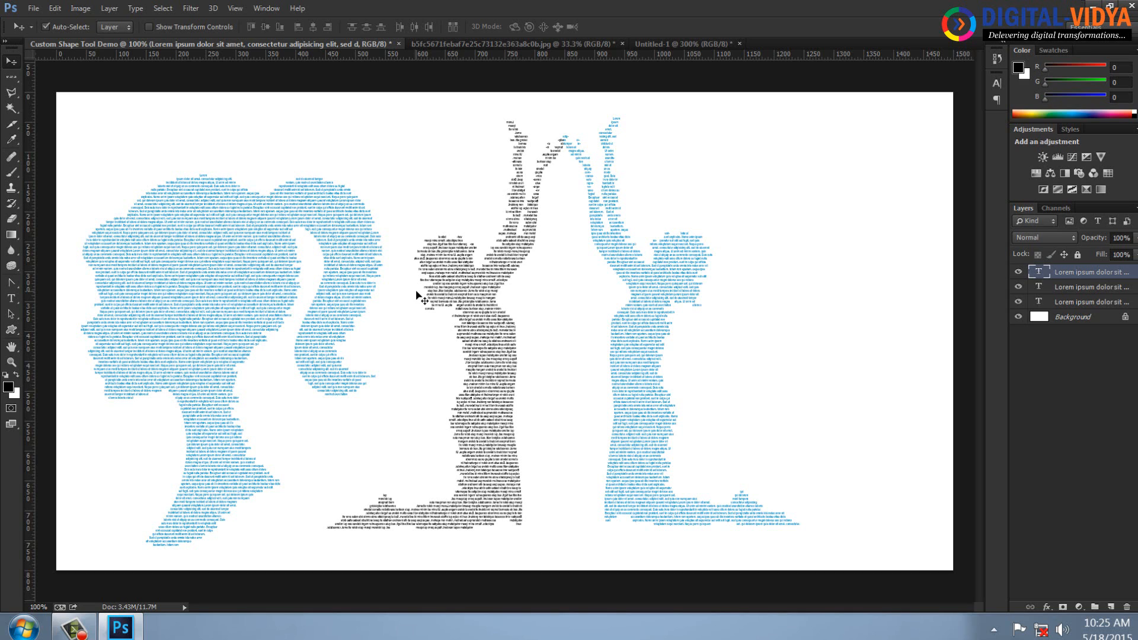
# - Add a new empty layer above the text layers
pyautogui.click(11, 332)
pyautogui.moveTo(729, 153); pyautogui.dragTo(944, 391)
pyautogui.click(1111, 607)
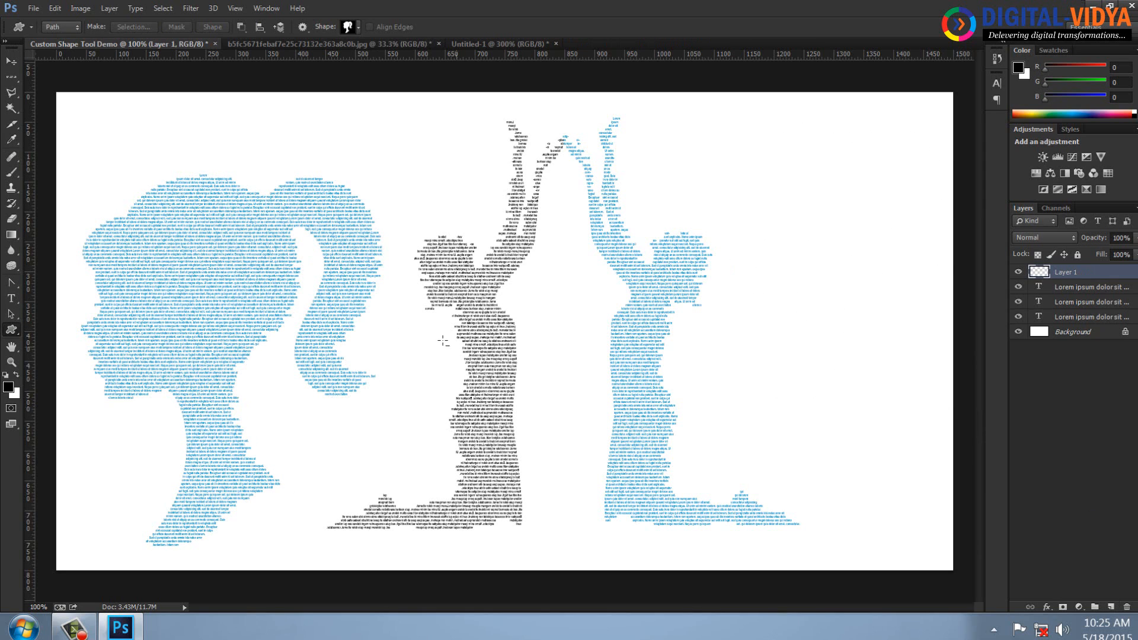
# - Draw a smaller head custom shape path, about 320 px wide, in the blank area beside the blue figure
pyautogui.click(10, 313)
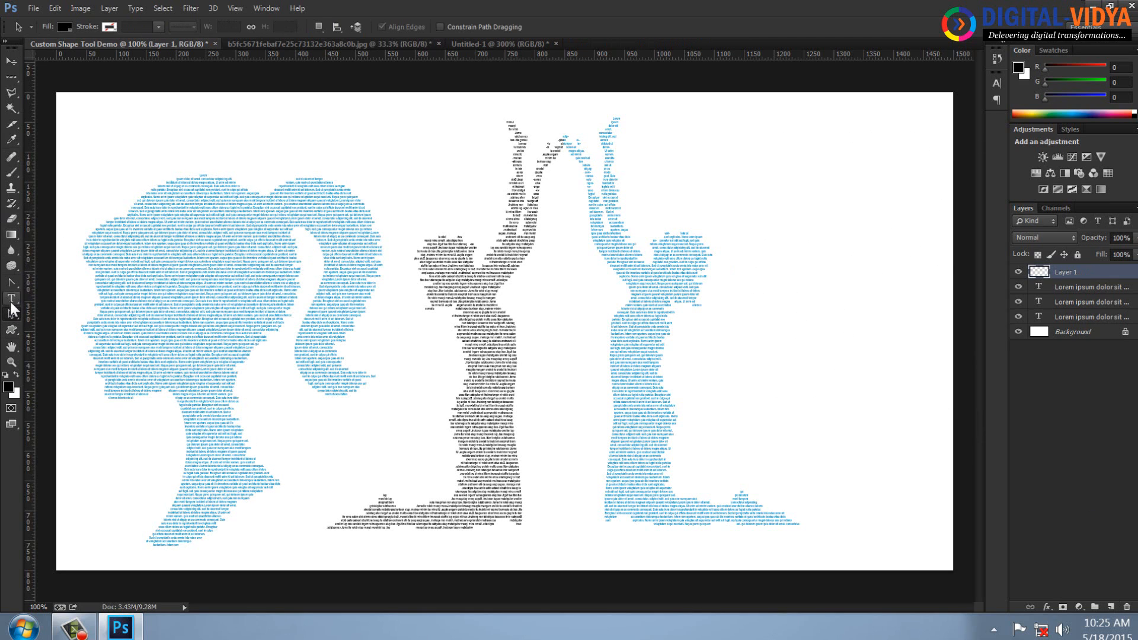
pyautogui.click(12, 330)
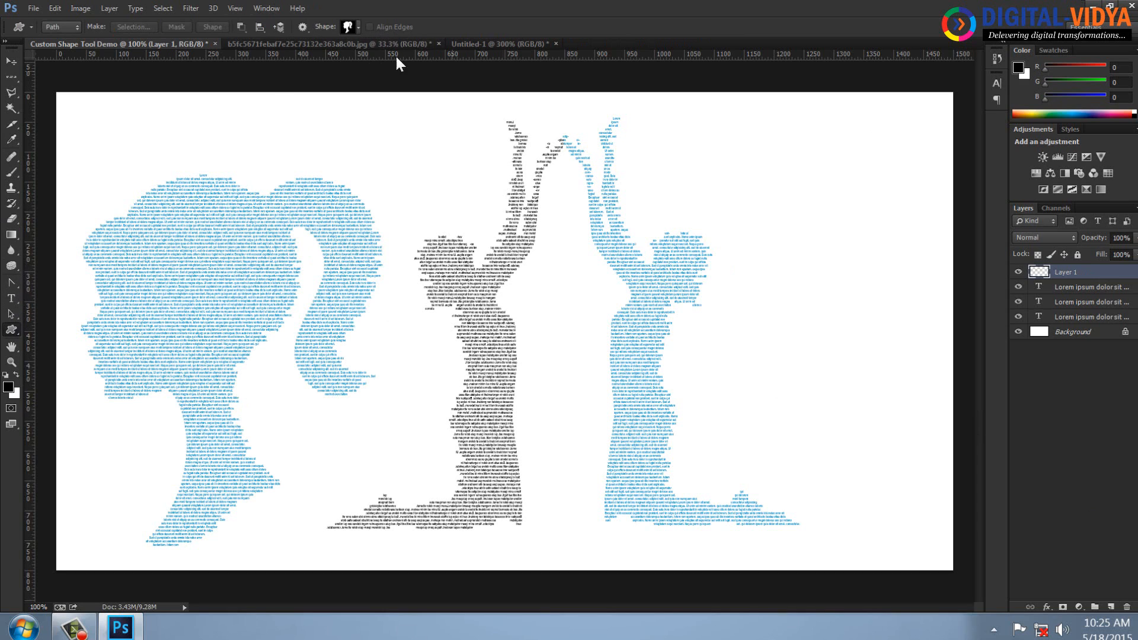
pyautogui.click(242, 28)
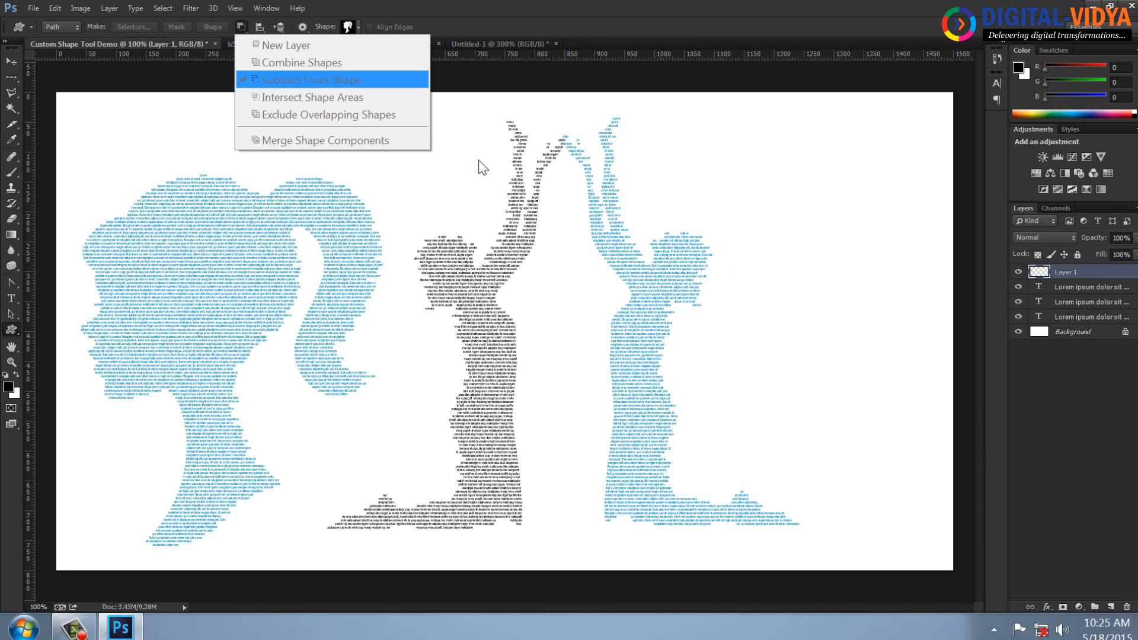
pyautogui.click(739, 184)
pyautogui.moveTo(720, 148); pyautogui.dragTo(912, 397)
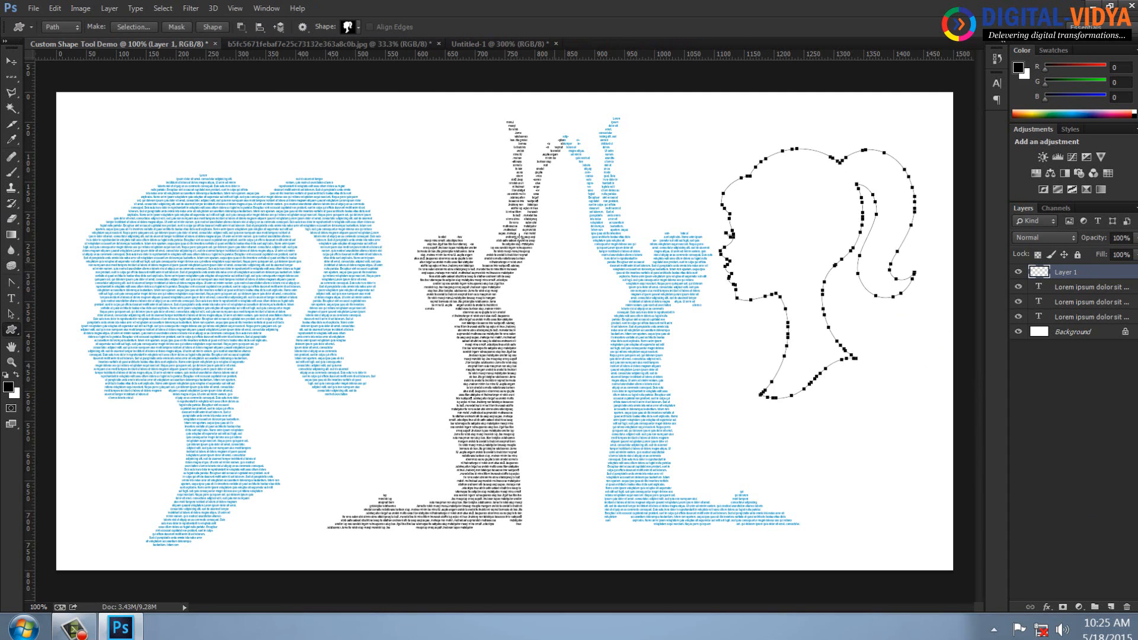
# - Set the smaller head path's operation to Combine Shapes
pyautogui.click(272, 26)
pyautogui.click(243, 23)
pyautogui.click(265, 58)
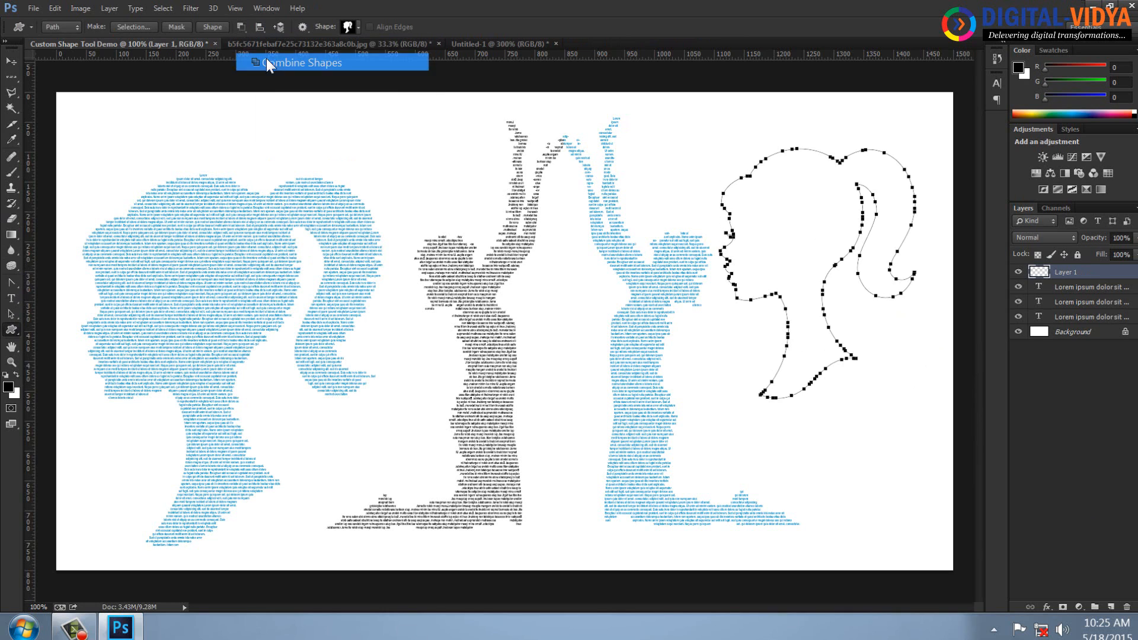
pyautogui.click(13, 299)
pyautogui.click(773, 156)
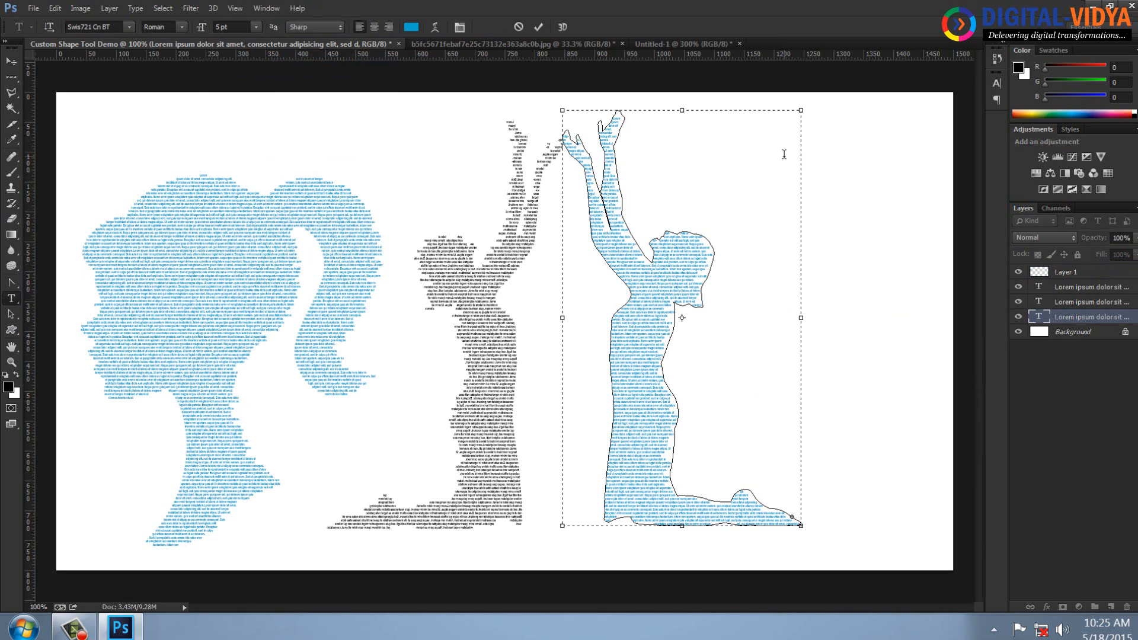
pyautogui.press('Escape')
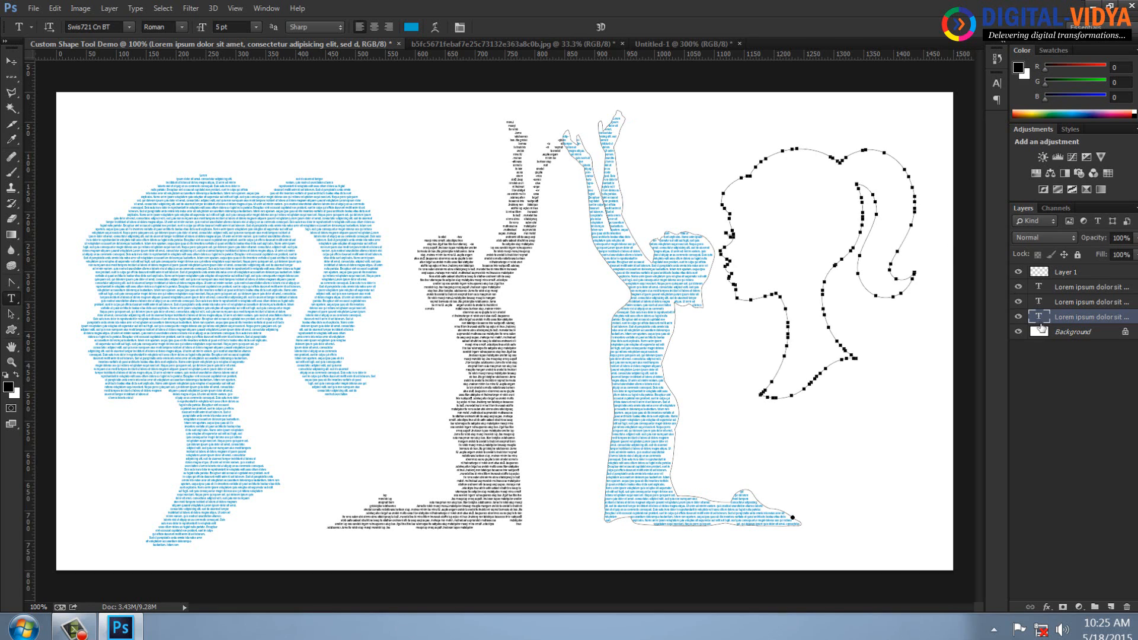
# - Place the copied placeholder text along the outline of the smaller head path, on Layer 1
pyautogui.click(1044, 271)
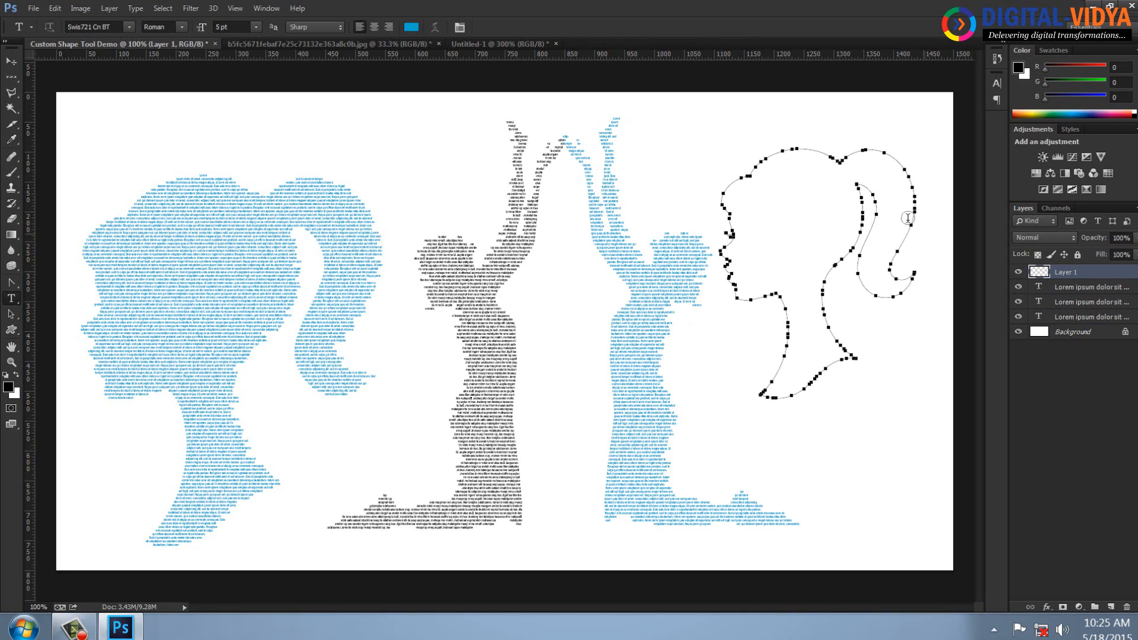
pyautogui.click(823, 154)
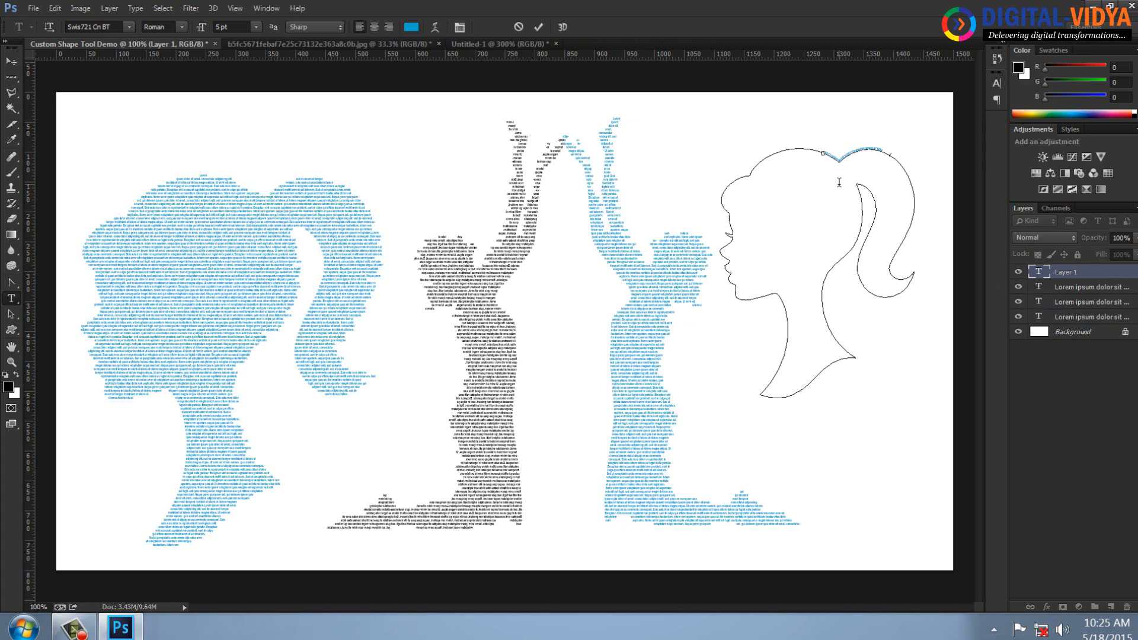
pyautogui.hotkey('ctrl', 'v')
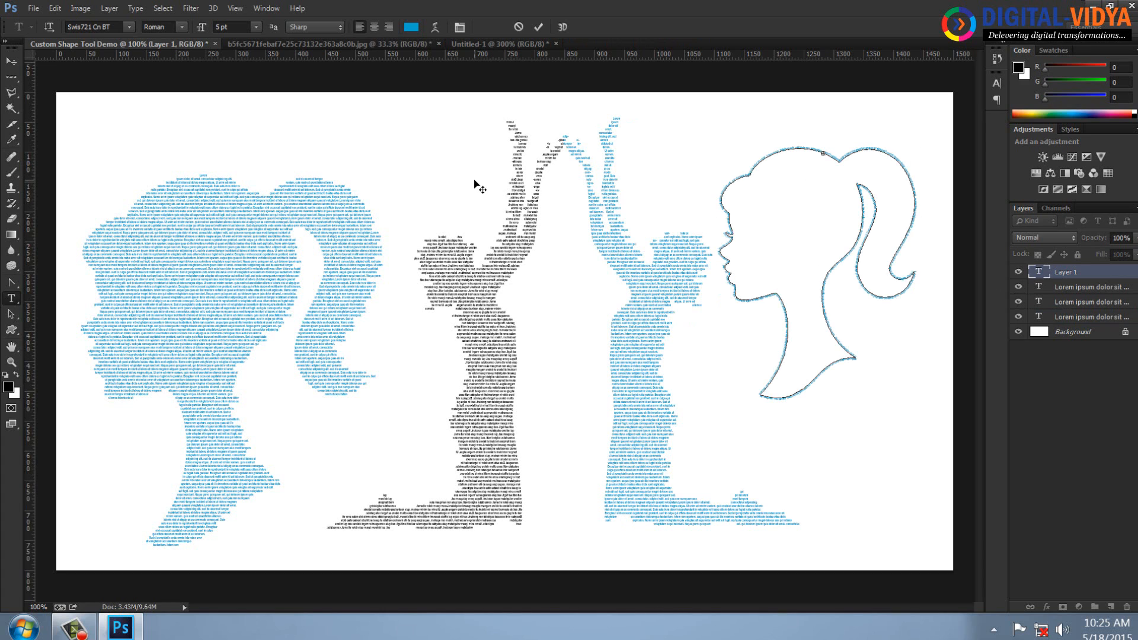
# - Set all the text along the smaller head outline to 14 pt and commit it
pyautogui.hotkey('ctrl', 'a')
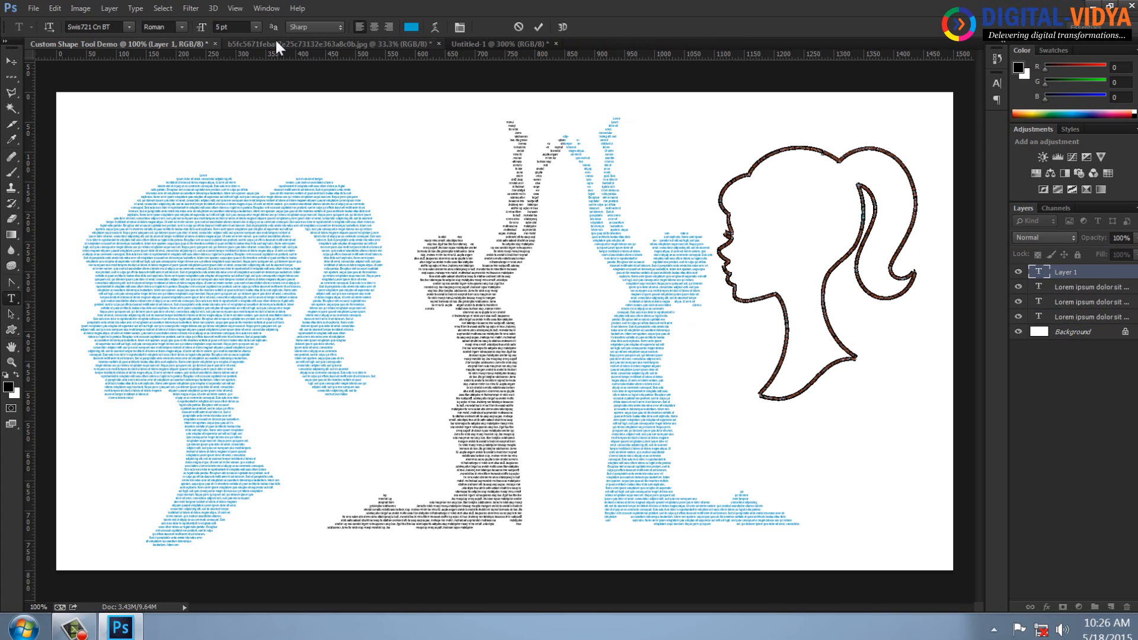
pyautogui.click(256, 28)
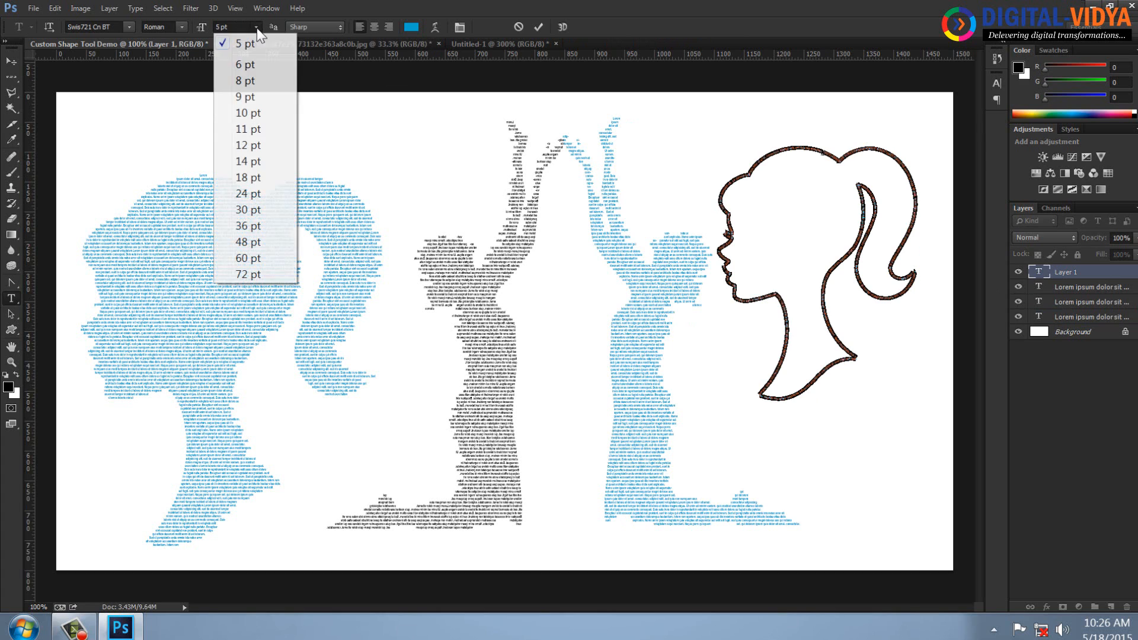
pyautogui.click(253, 162)
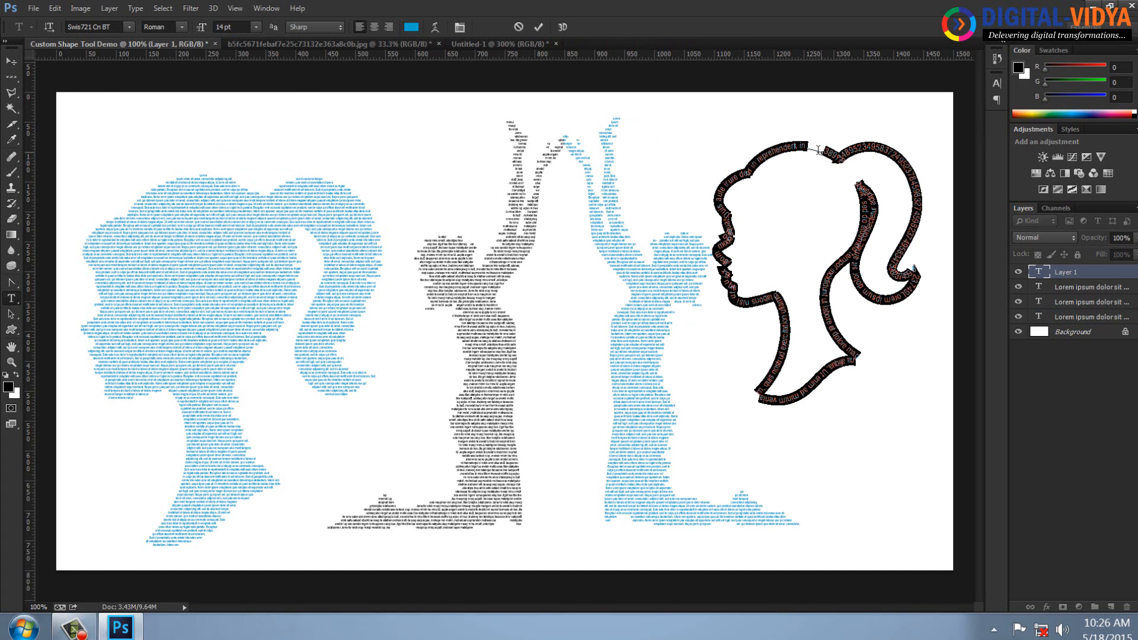
pyautogui.click(819, 150)
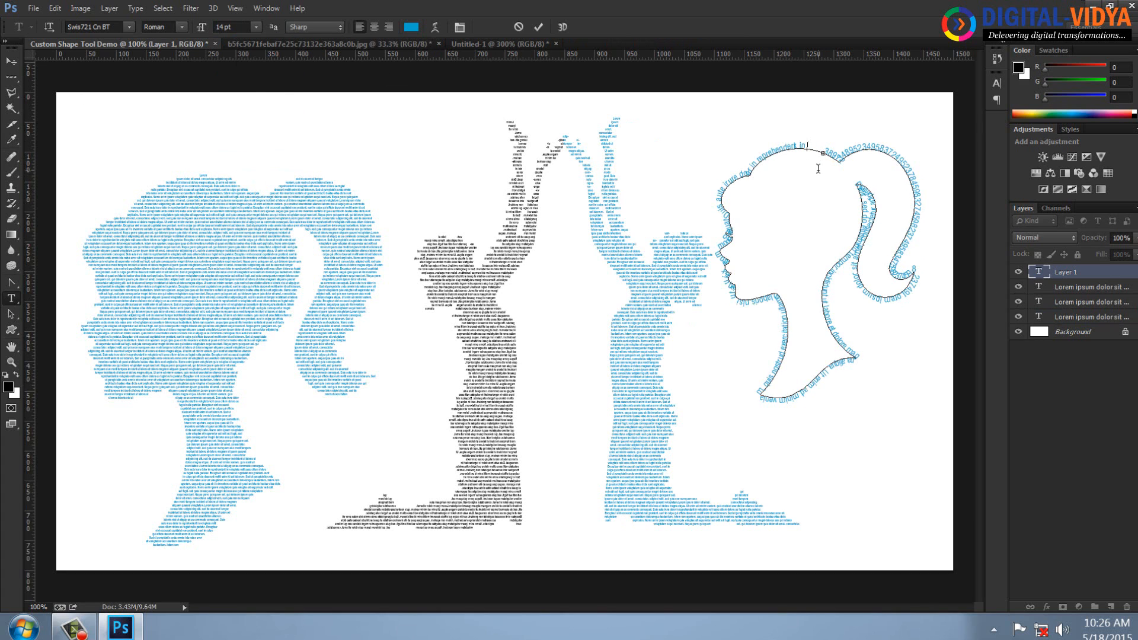
pyautogui.click(9, 61)
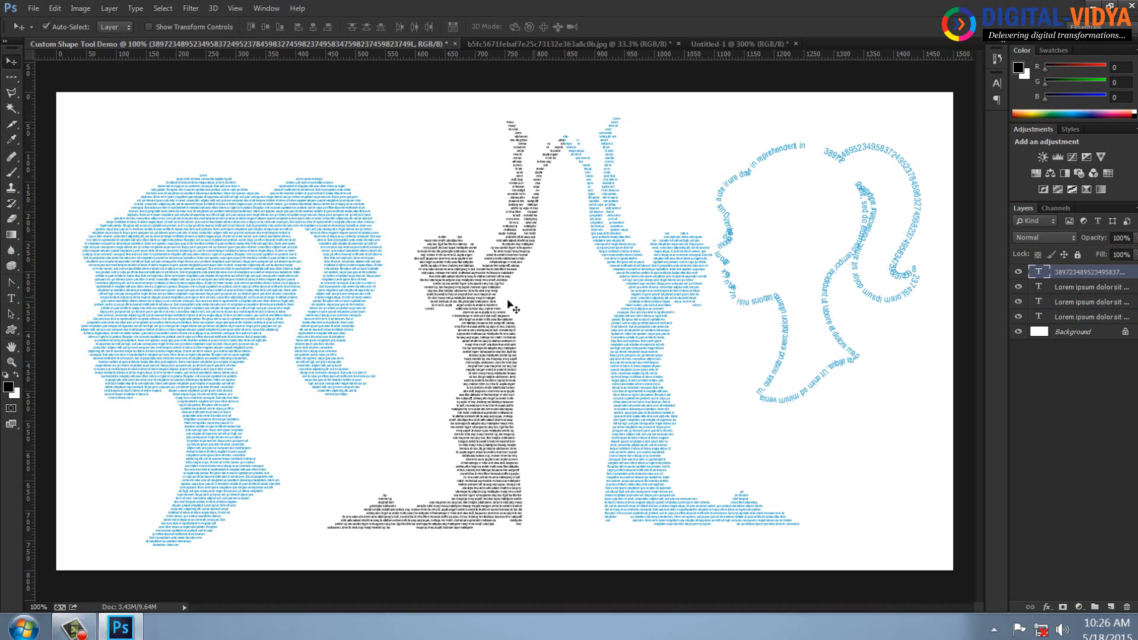
# - Move the black figure's text slightly to the left, away from the blue figure
pyautogui.click(491, 303)
pyautogui.moveTo(466, 300); pyautogui.dragTo(447, 301)
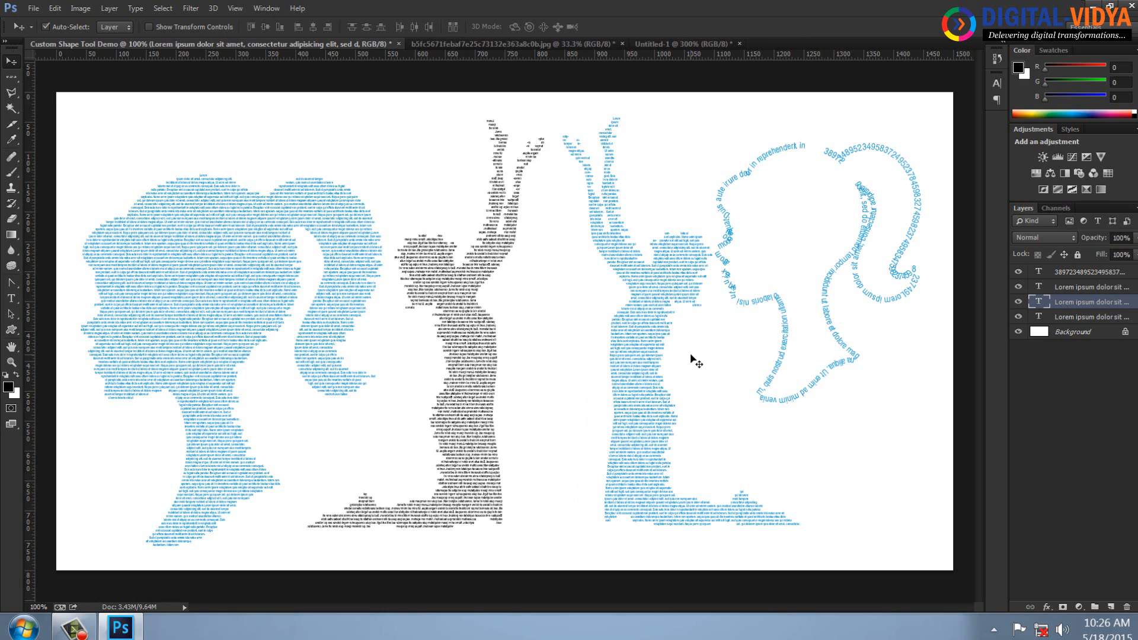
# - Activate the Custom Shape Tool and review its drawing modes and the Define Custom Shape command
pyautogui.click(10, 328)
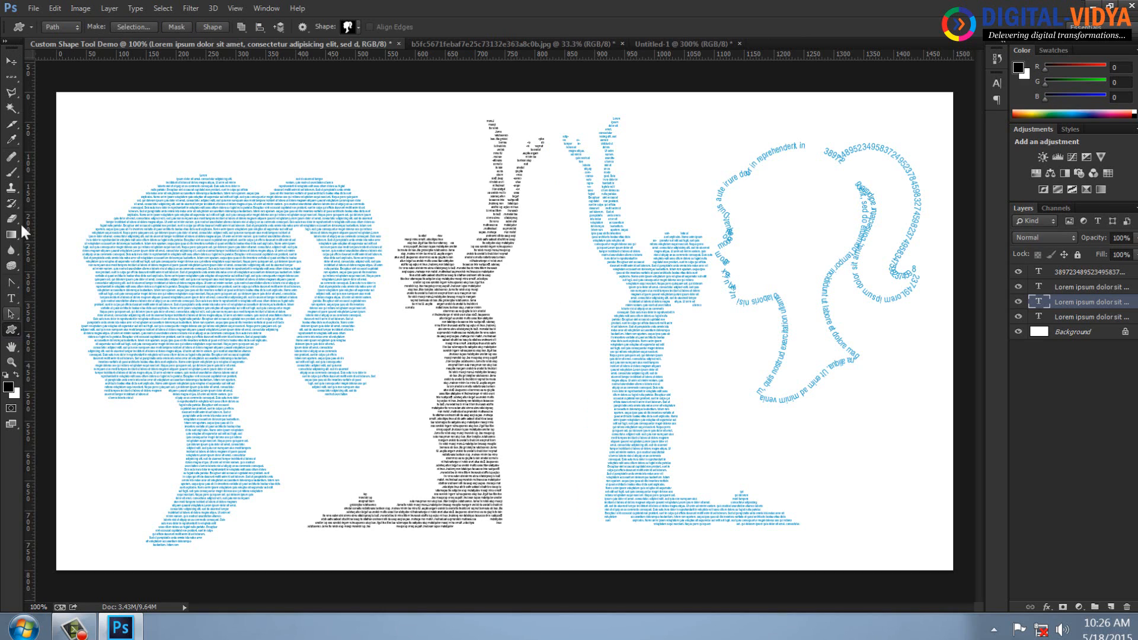
pyautogui.click(66, 27)
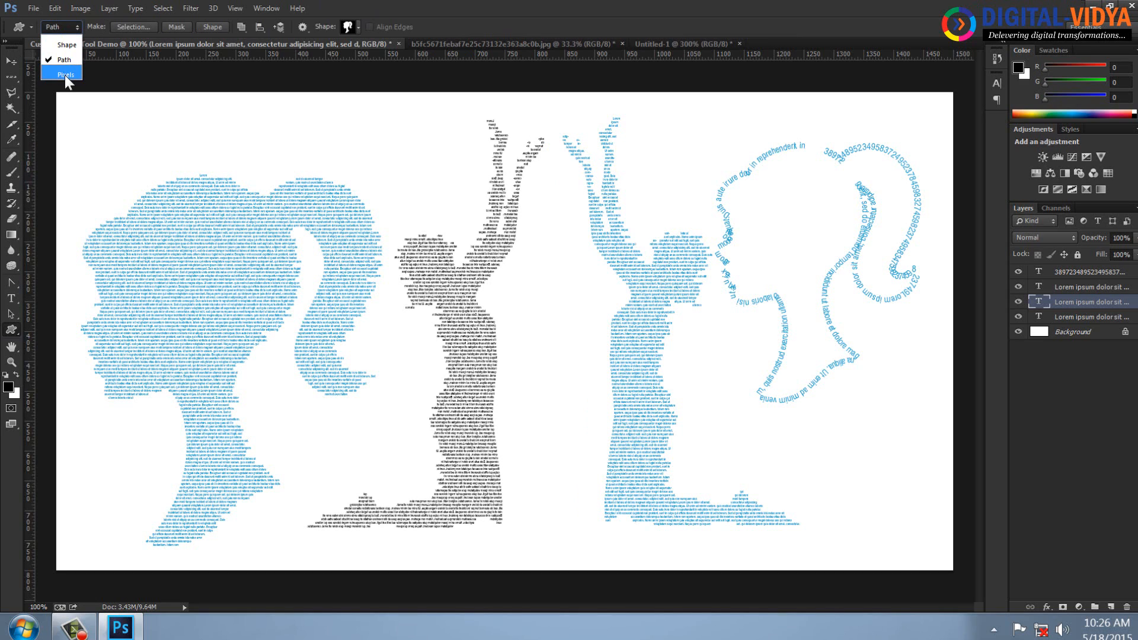
pyautogui.click(400, 8)
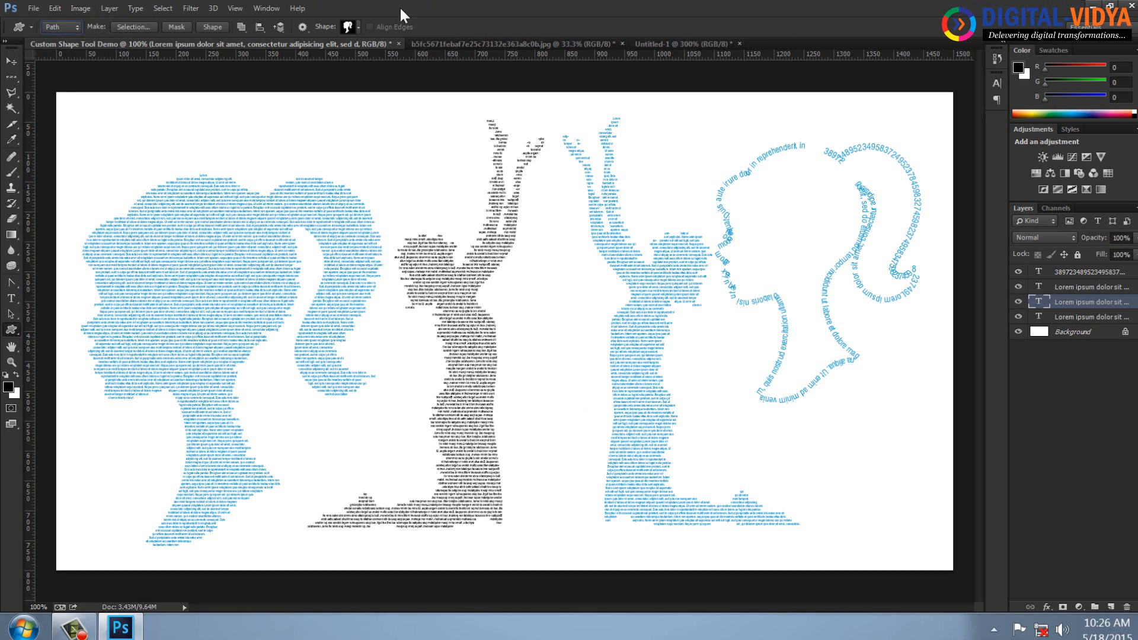
pyautogui.click(58, 8)
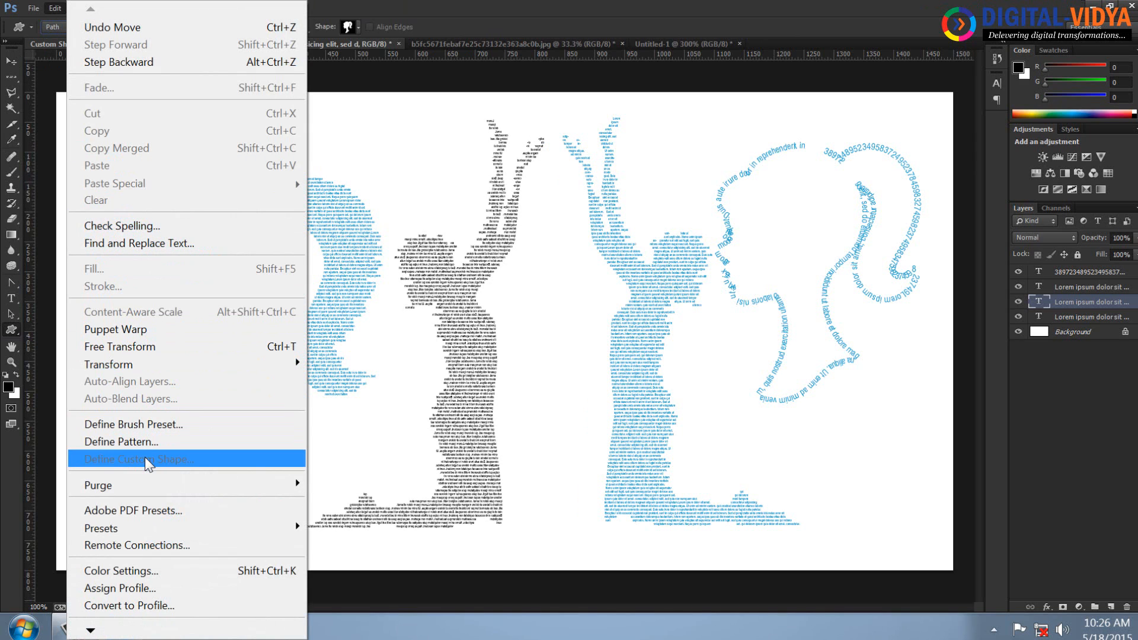
pyautogui.click(448, 2)
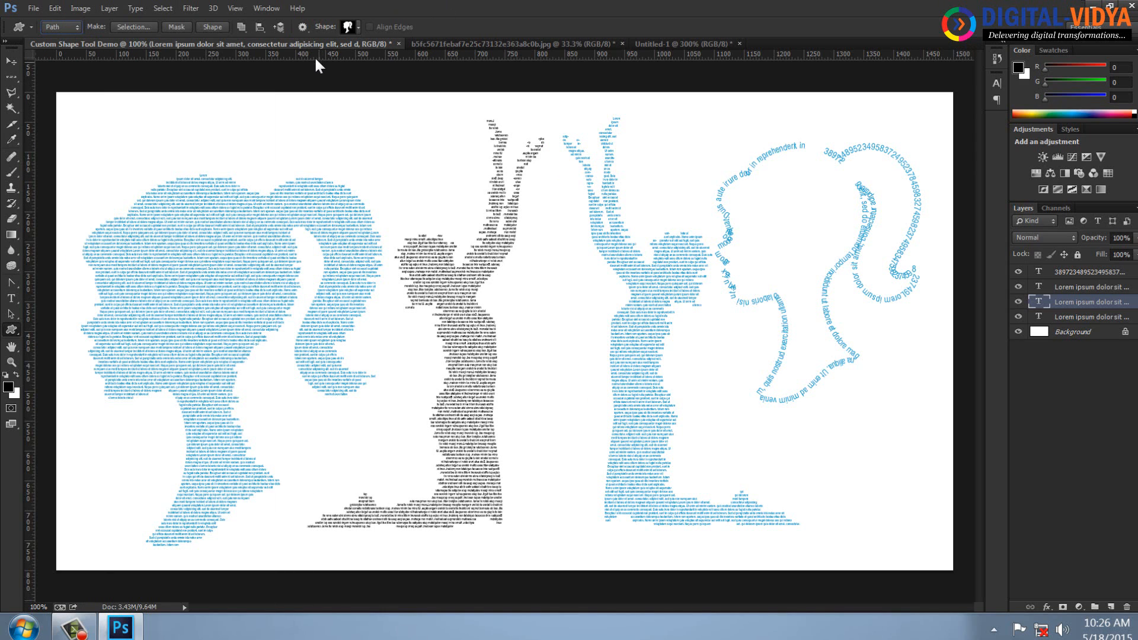
# - Replace the current custom shapes with the Arrows library without saving the changes
pyautogui.click(359, 26)
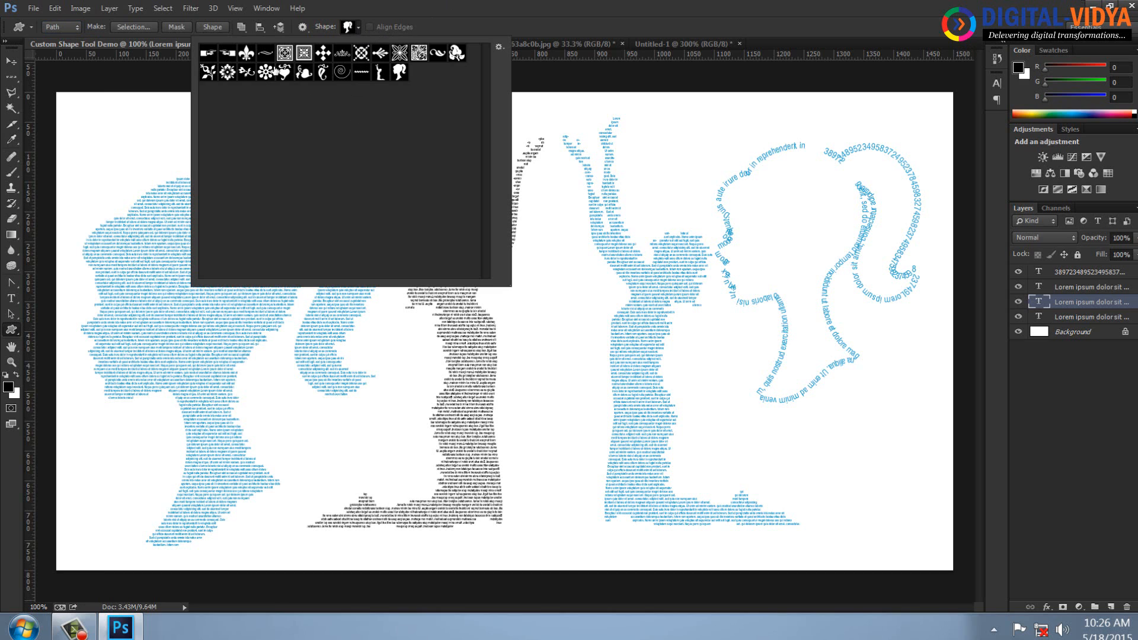
pyautogui.click(498, 46)
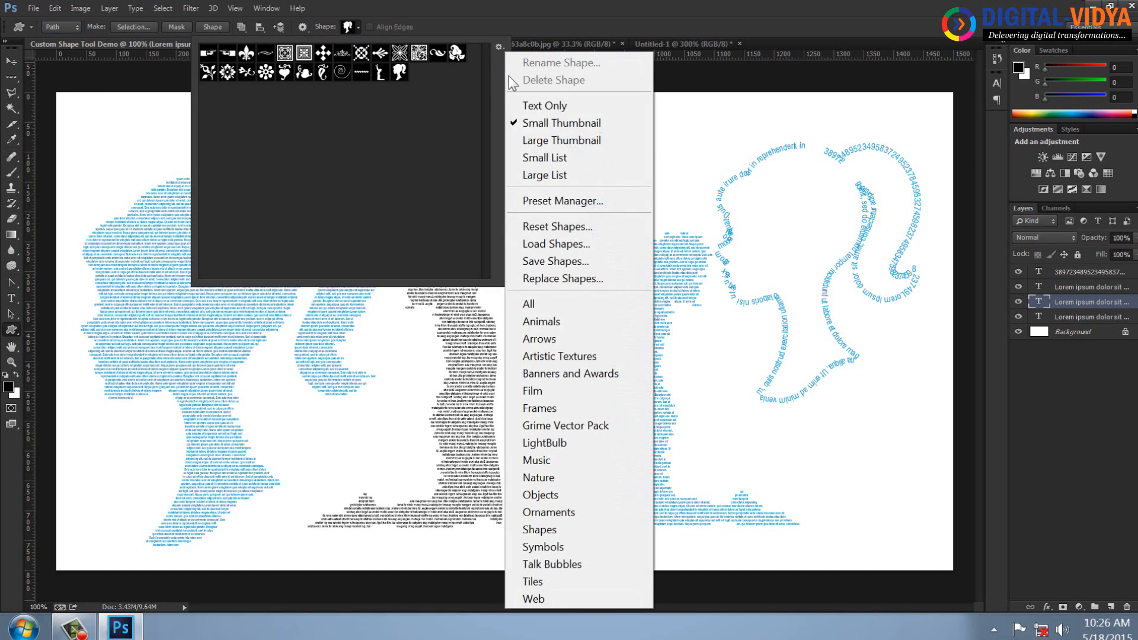
pyautogui.click(539, 339)
pyautogui.click(522, 240)
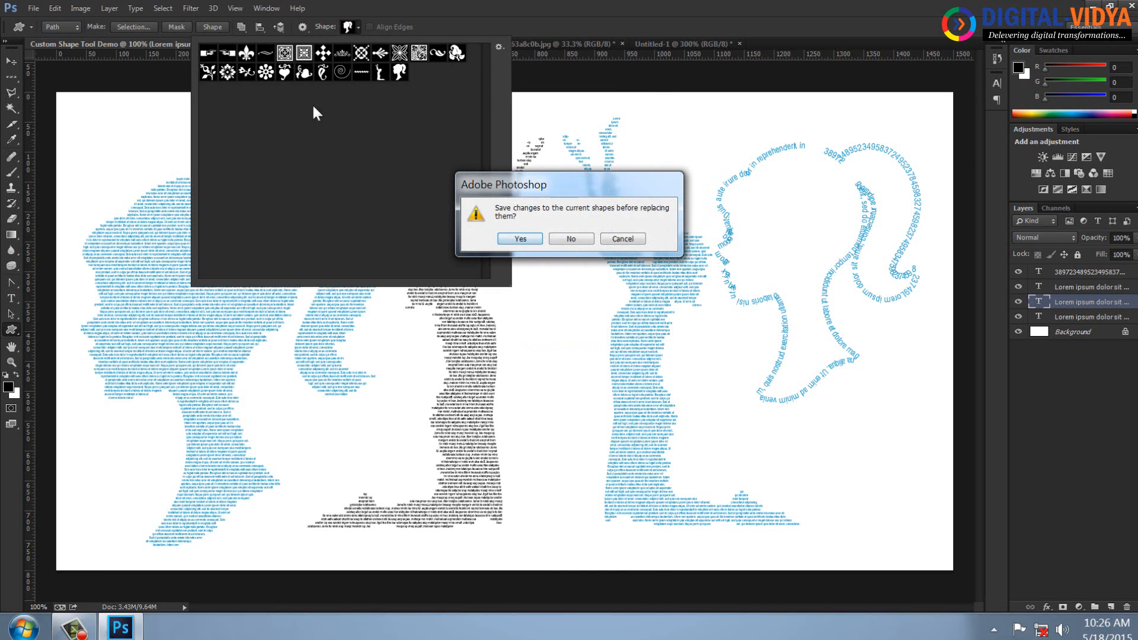
pyautogui.click(571, 239)
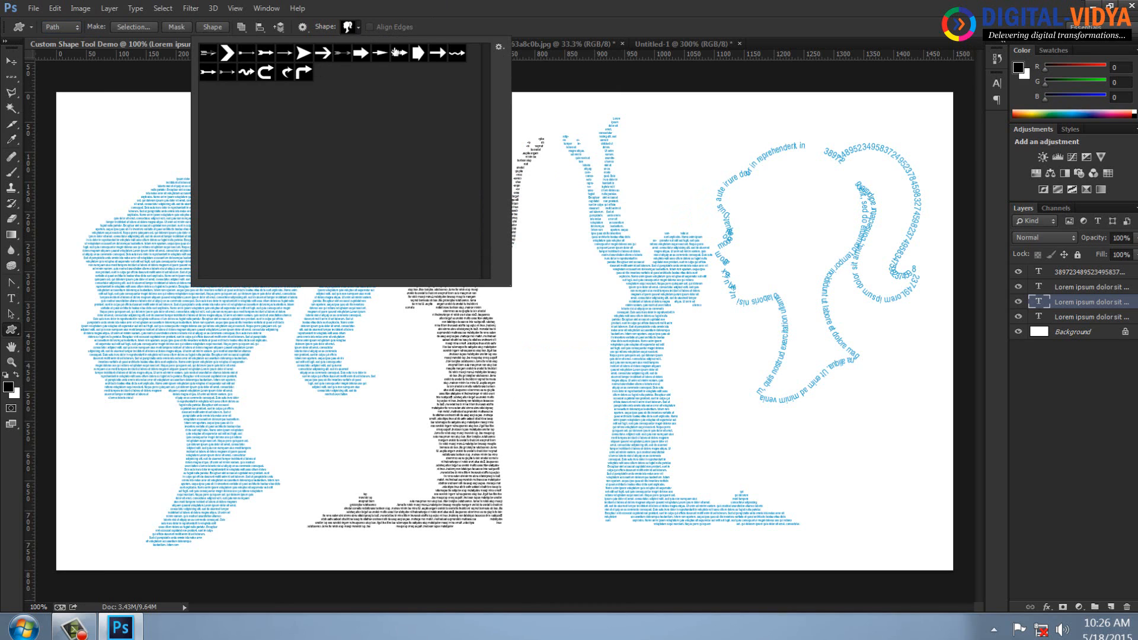
# - Replace the arrow shapes in the shape picker with the Ornaments library
pyautogui.click(499, 46)
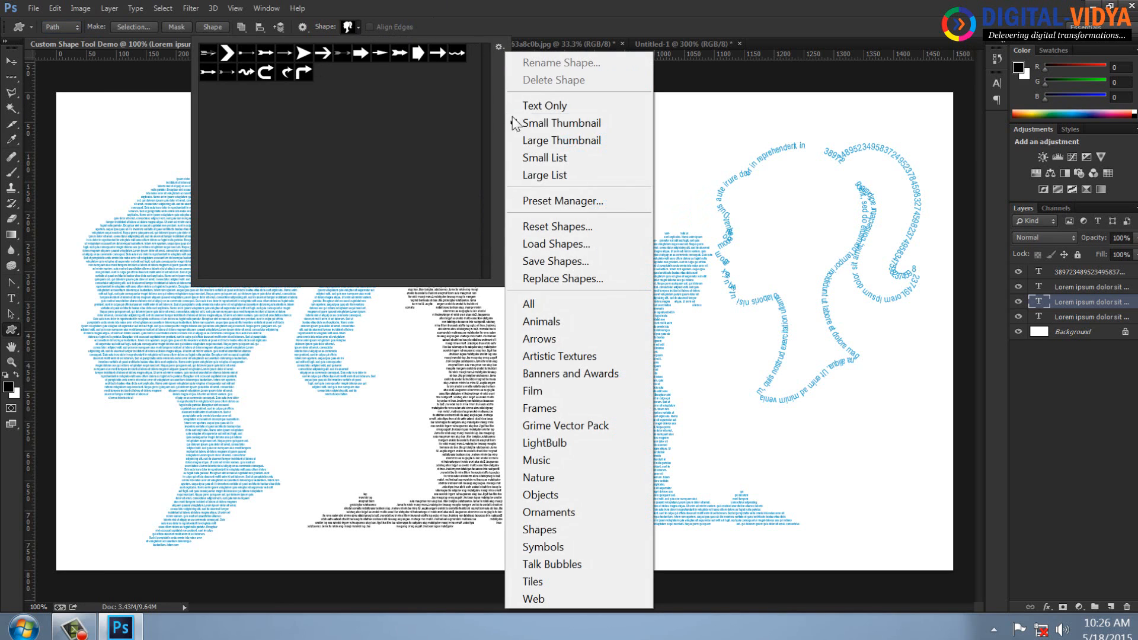
pyautogui.click(550, 511)
pyautogui.click(522, 239)
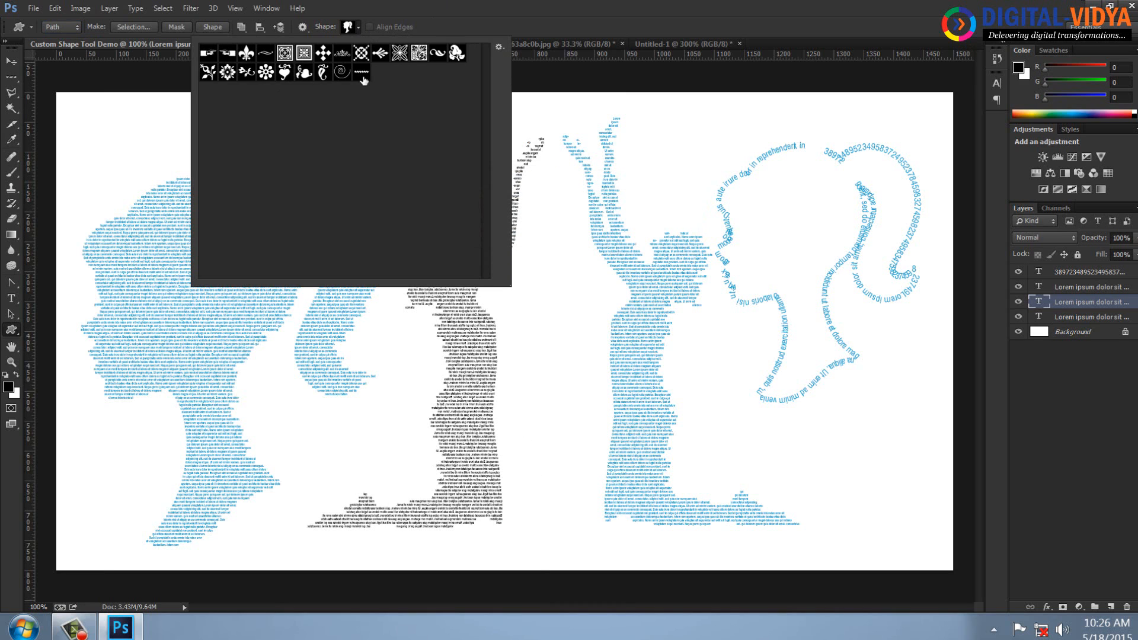
# - Save the current shape set to the Desktop as Untitled Custom Shapes.csh
pyautogui.click(500, 46)
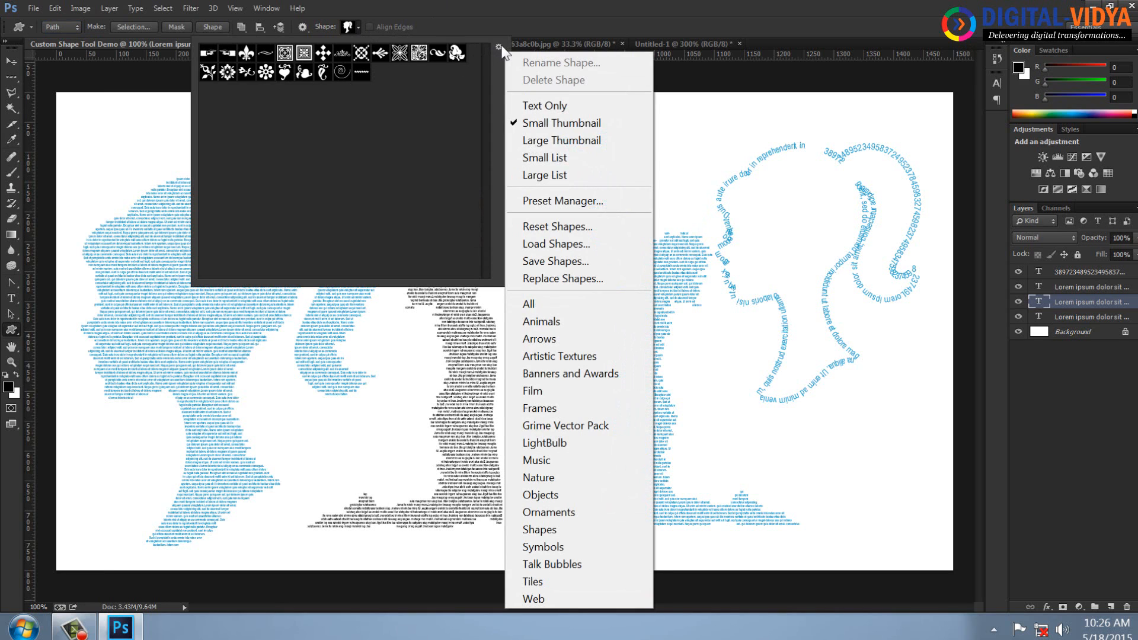
pyautogui.click(544, 267)
pyautogui.click(70, 155)
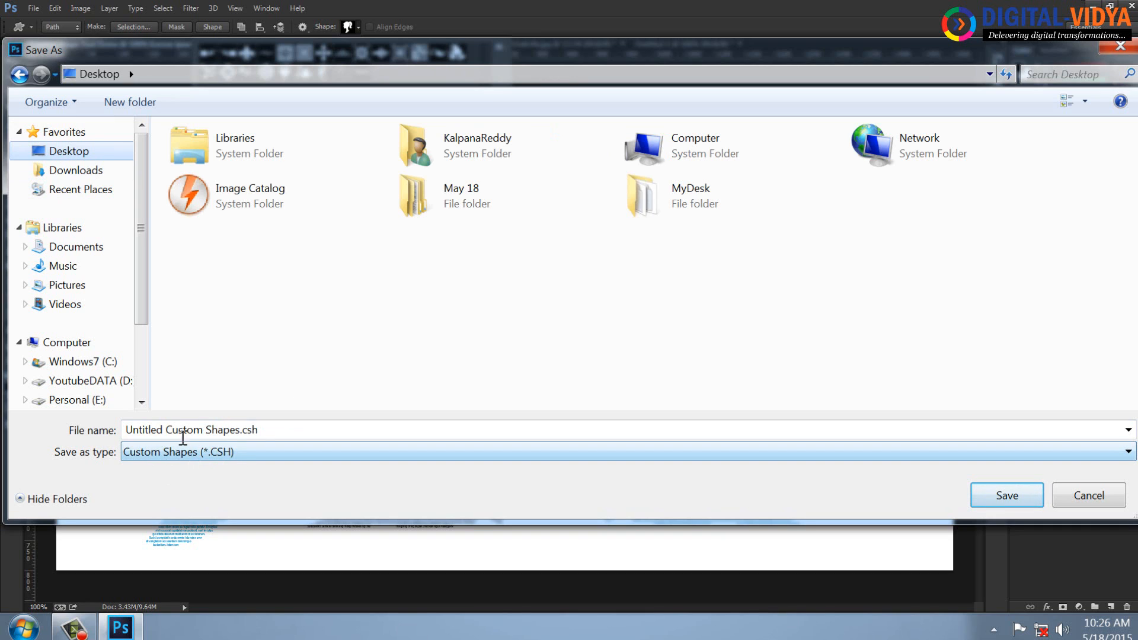
pyautogui.click(249, 423)
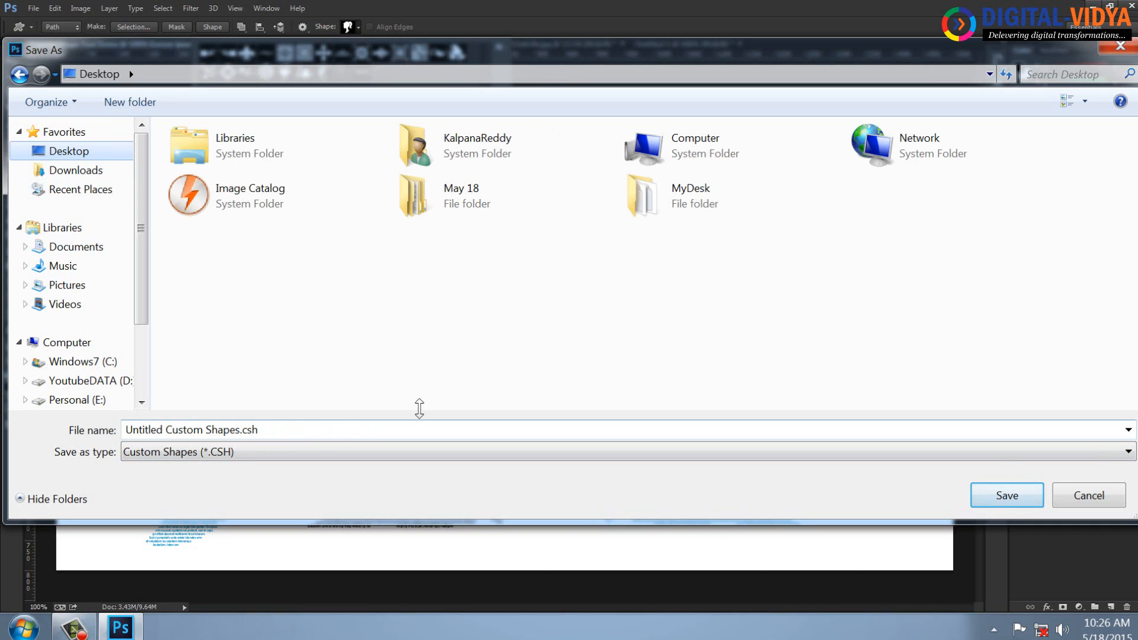
pyautogui.click(1007, 496)
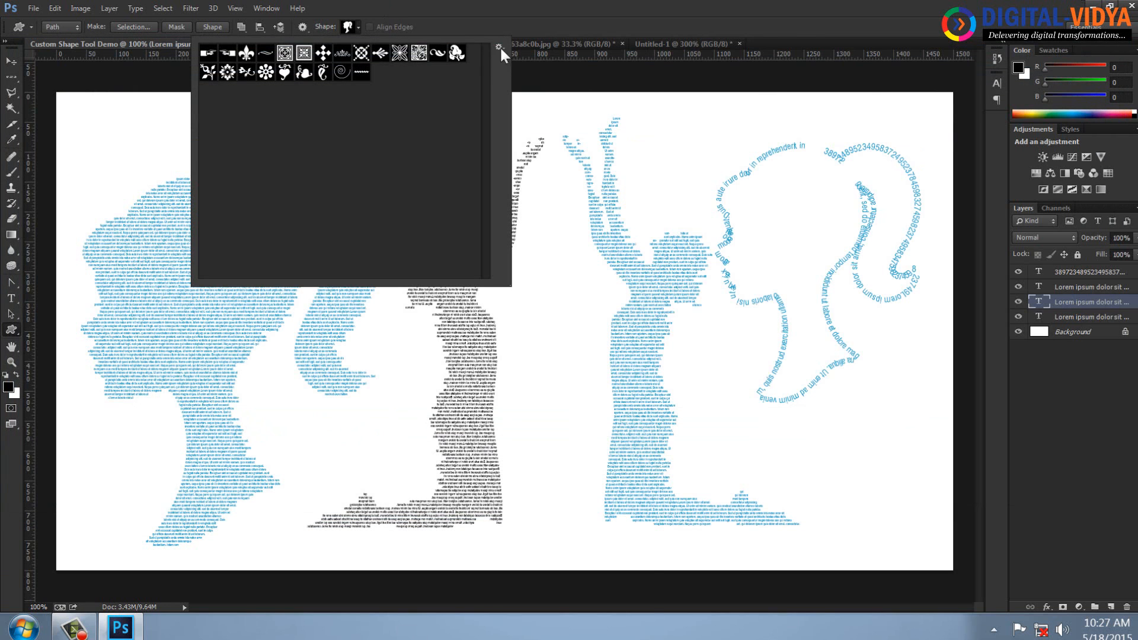
# - Display the ornament shapes in Large Thumbnail, Text Only and Small Thumbnail views in turn
pyautogui.click(500, 47)
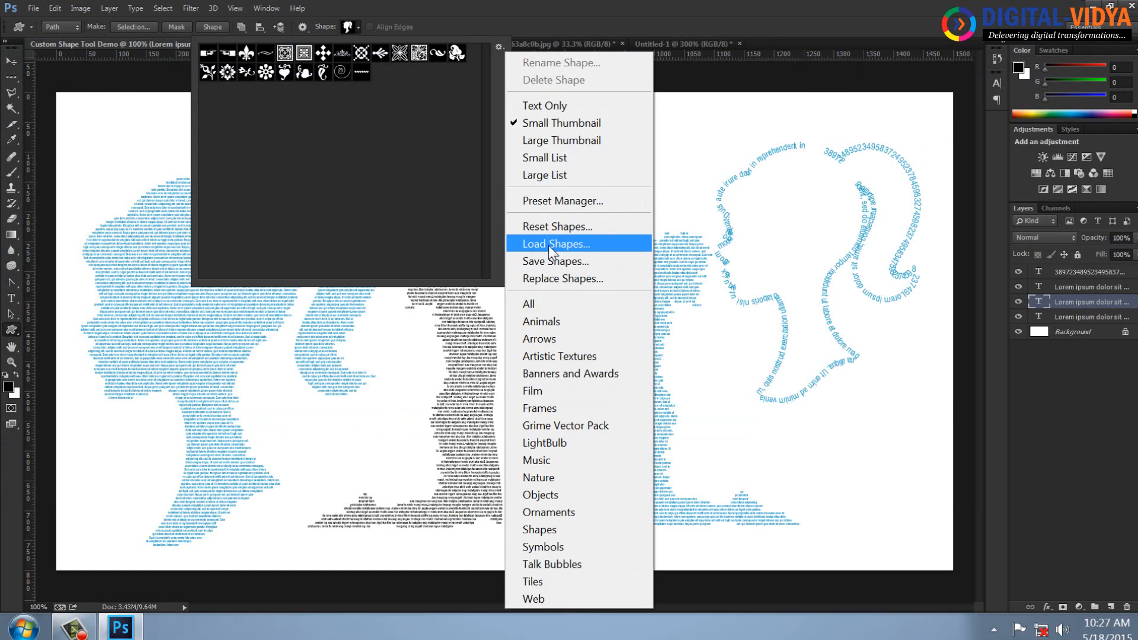
pyautogui.click(641, 1)
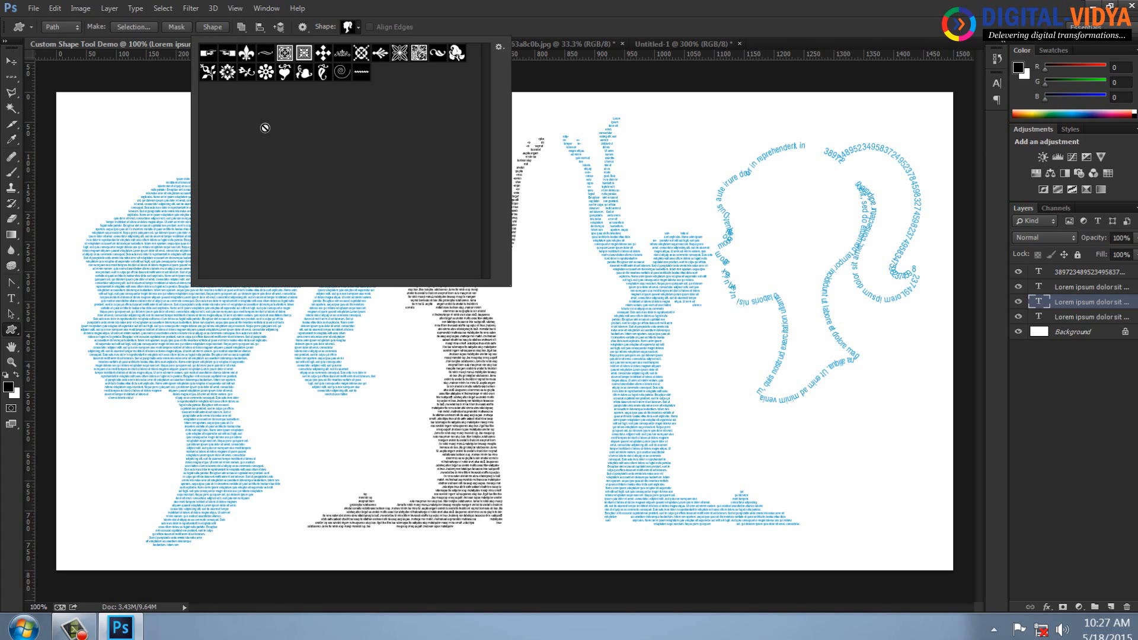
pyautogui.click(499, 47)
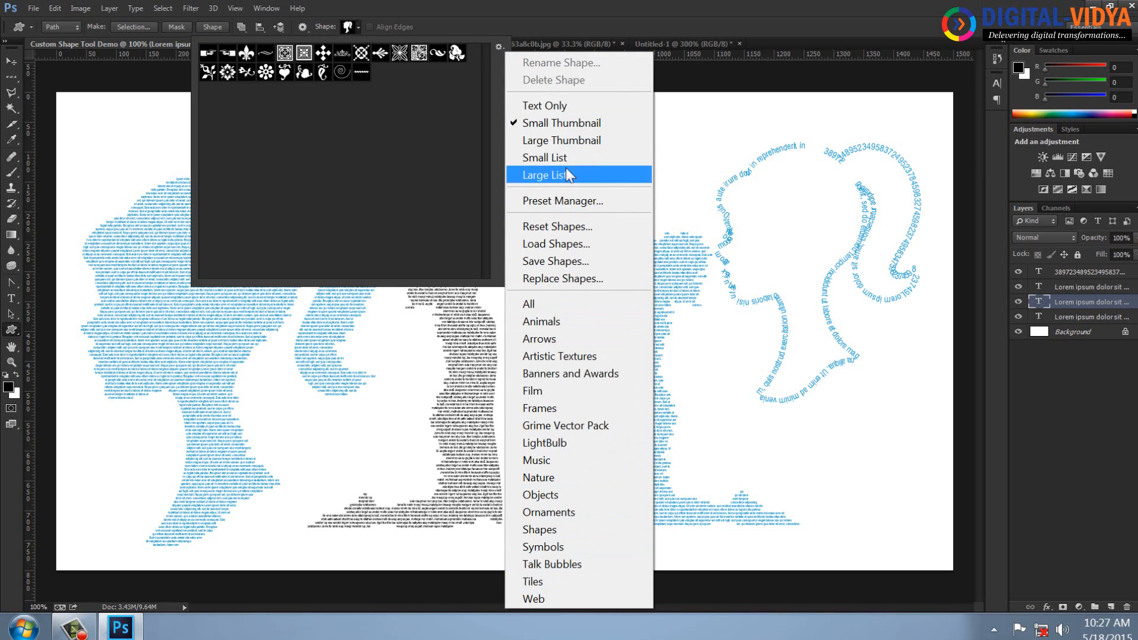
pyautogui.click(566, 140)
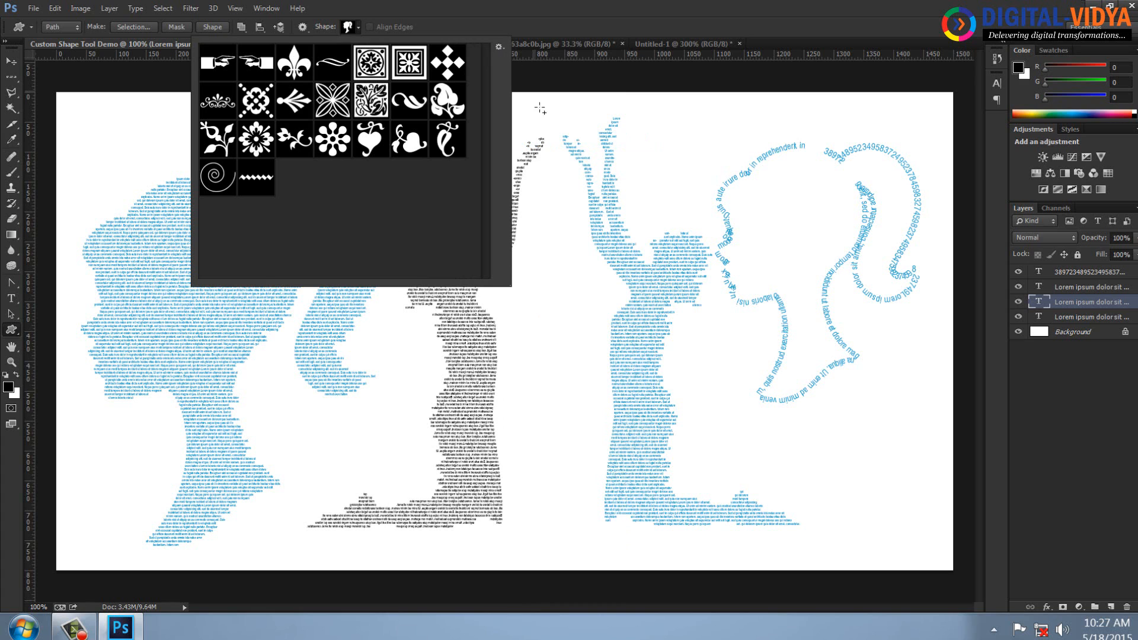
pyautogui.click(499, 47)
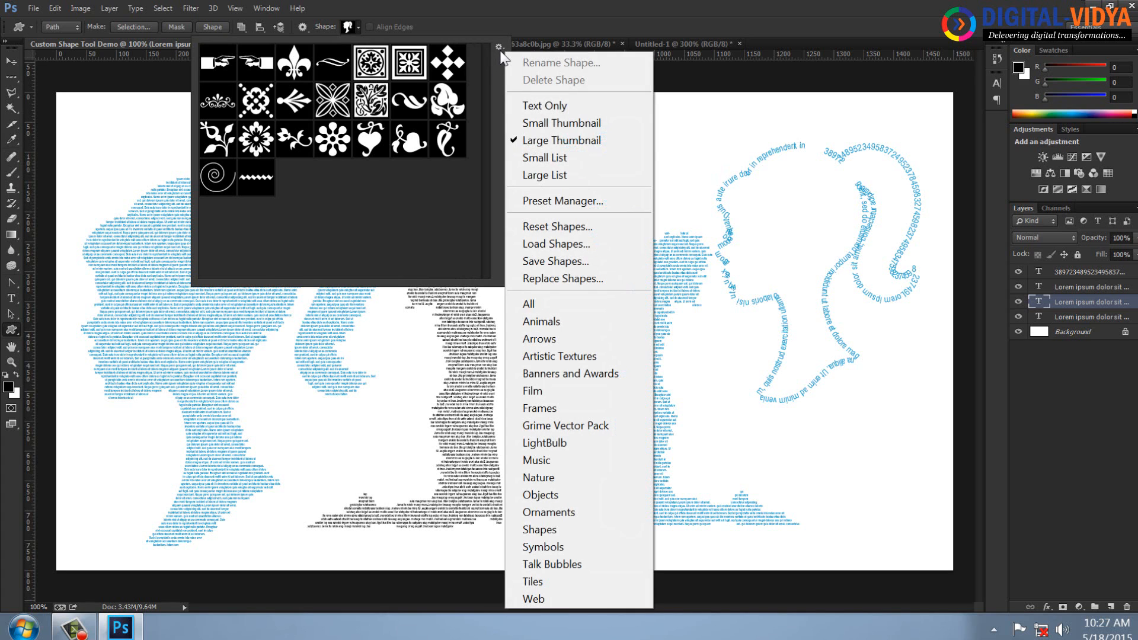
pyautogui.click(544, 105)
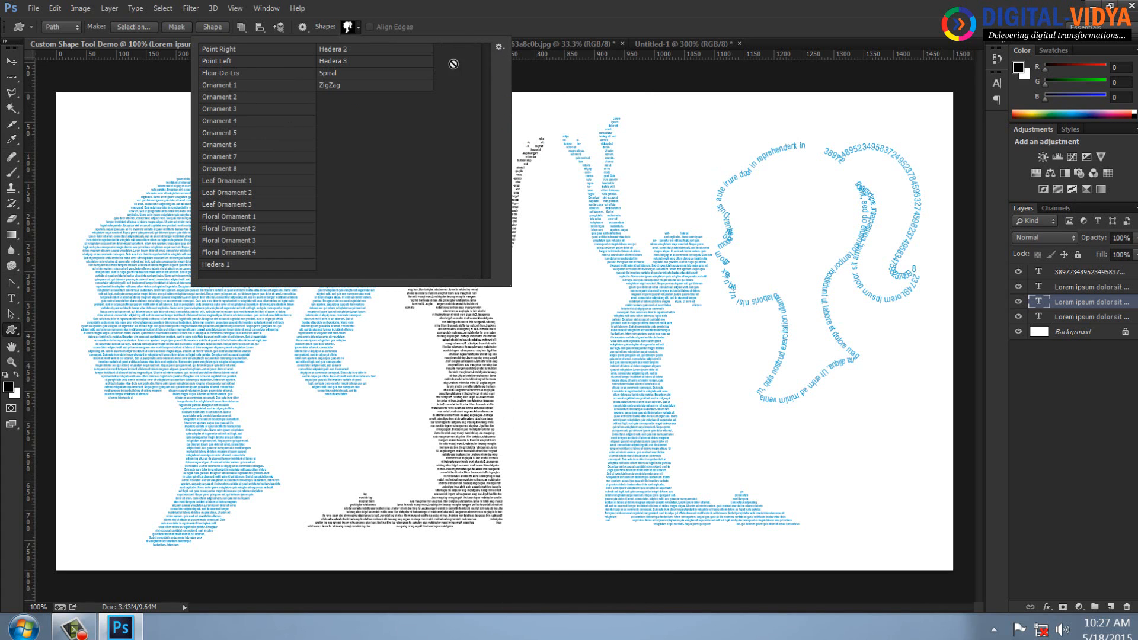
pyautogui.click(500, 49)
pyautogui.click(556, 121)
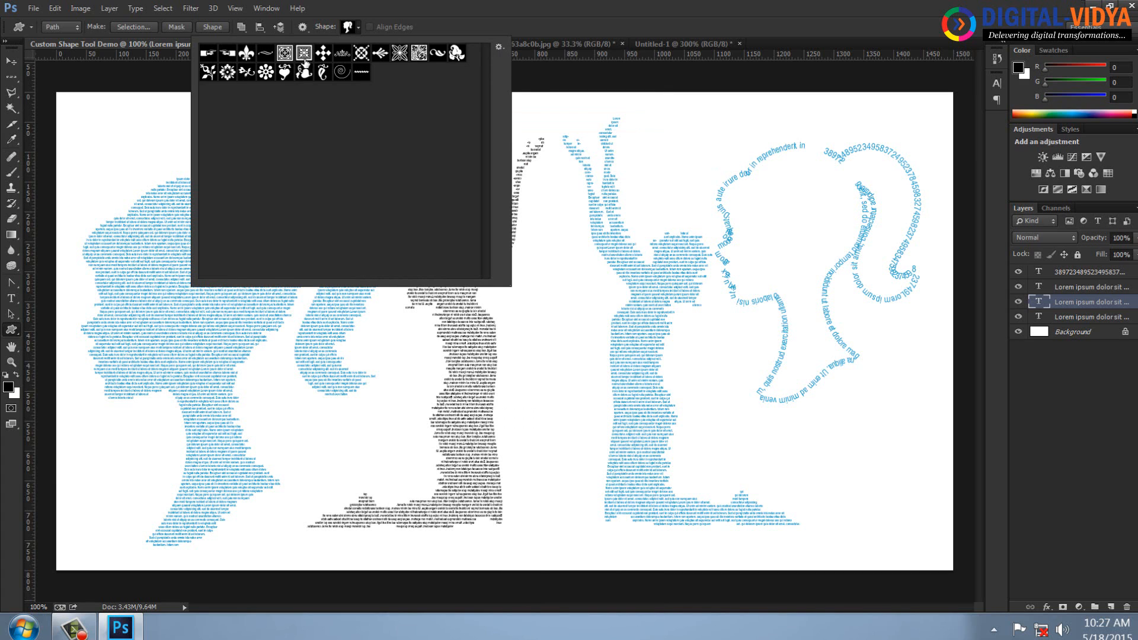
# - Set the shape picker to Large Thumbnail view and reset it to the default shapes, replacing the ornaments
pyautogui.click(497, 47)
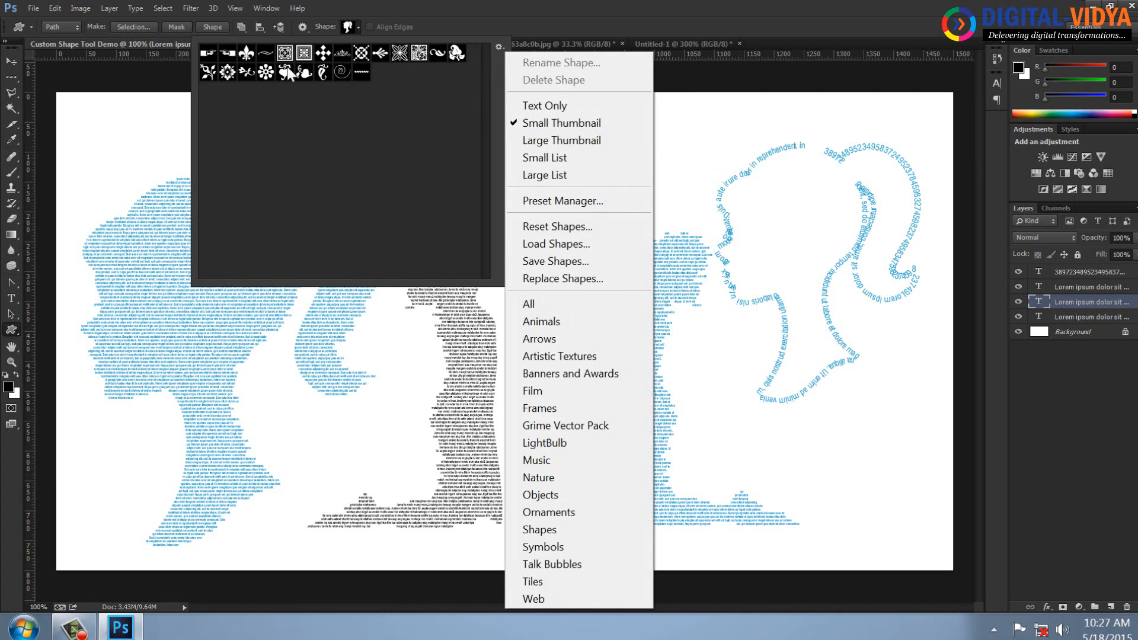
pyautogui.click(557, 141)
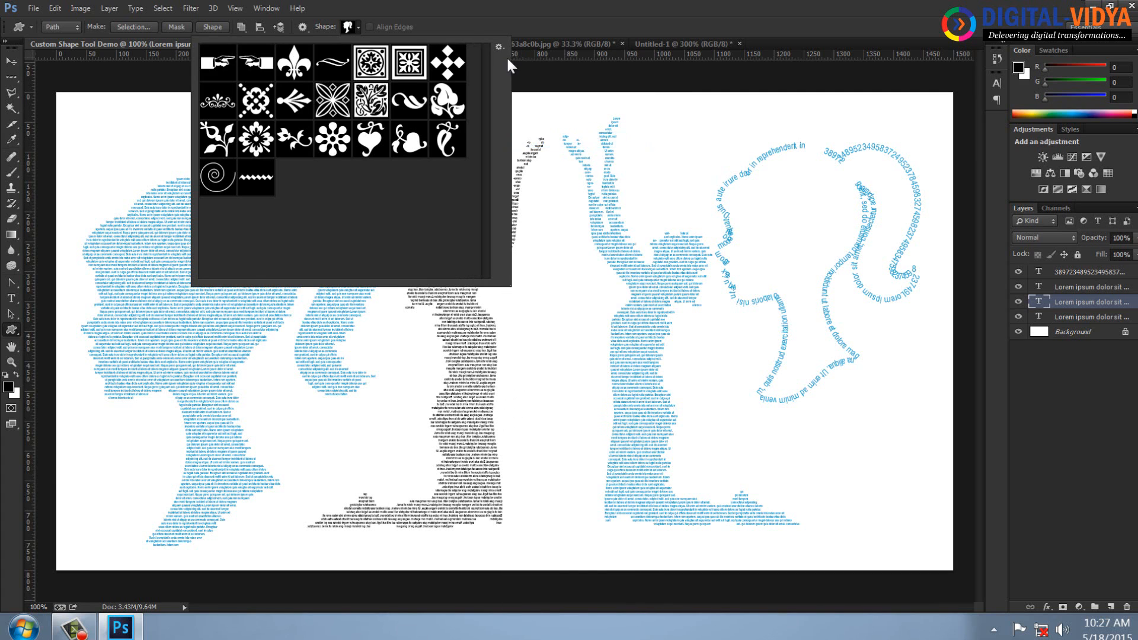
pyautogui.click(499, 47)
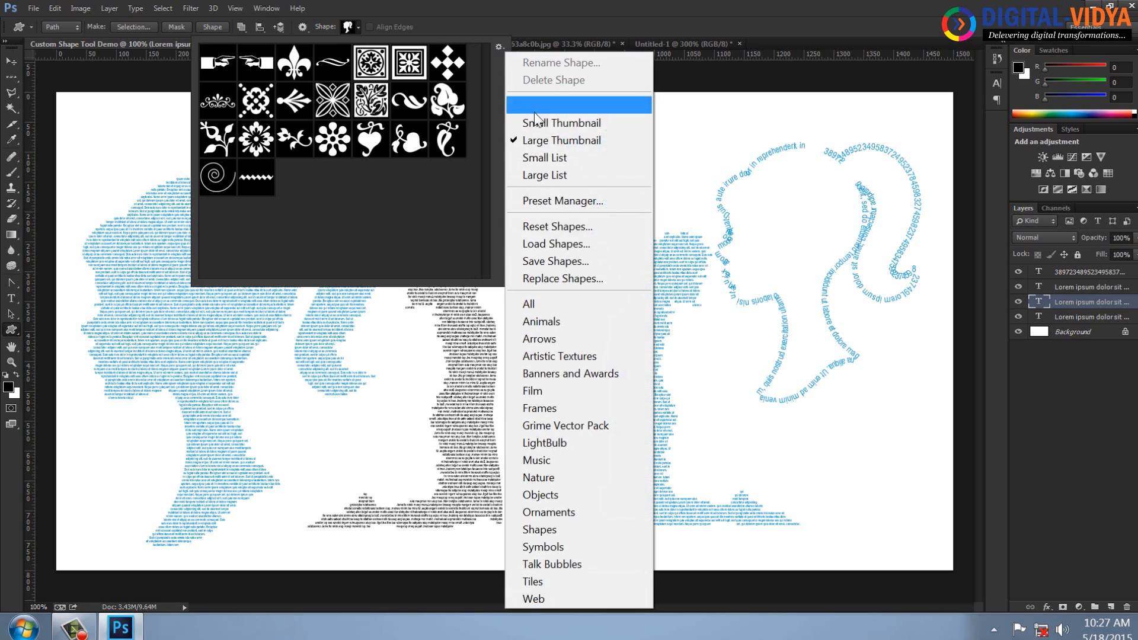
pyautogui.click(553, 229)
pyautogui.click(523, 237)
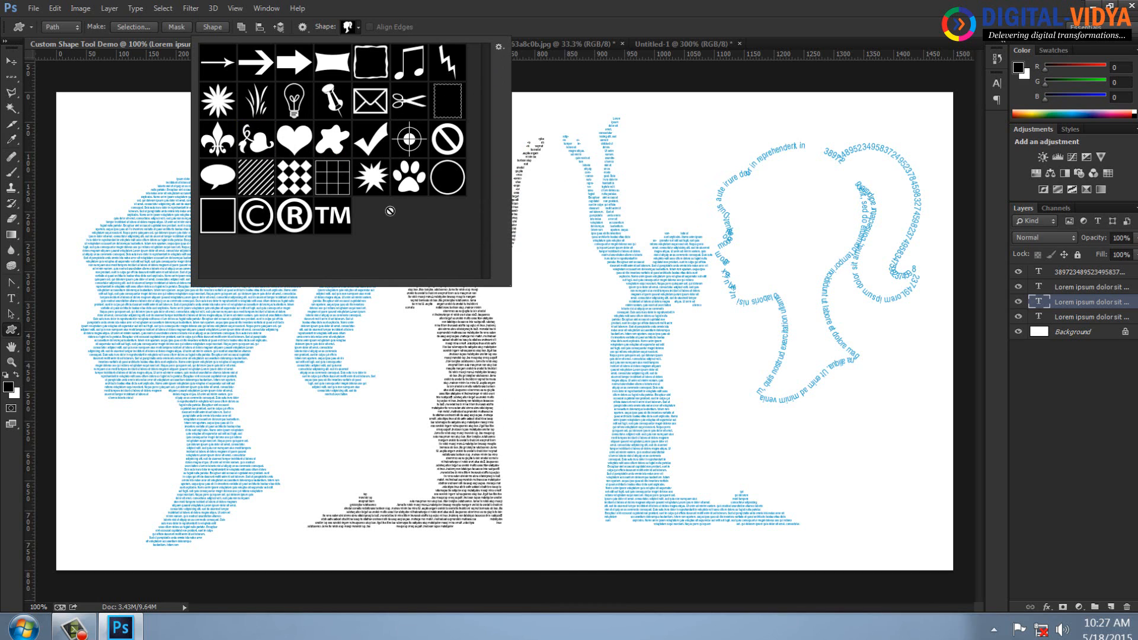
pyautogui.click(499, 45)
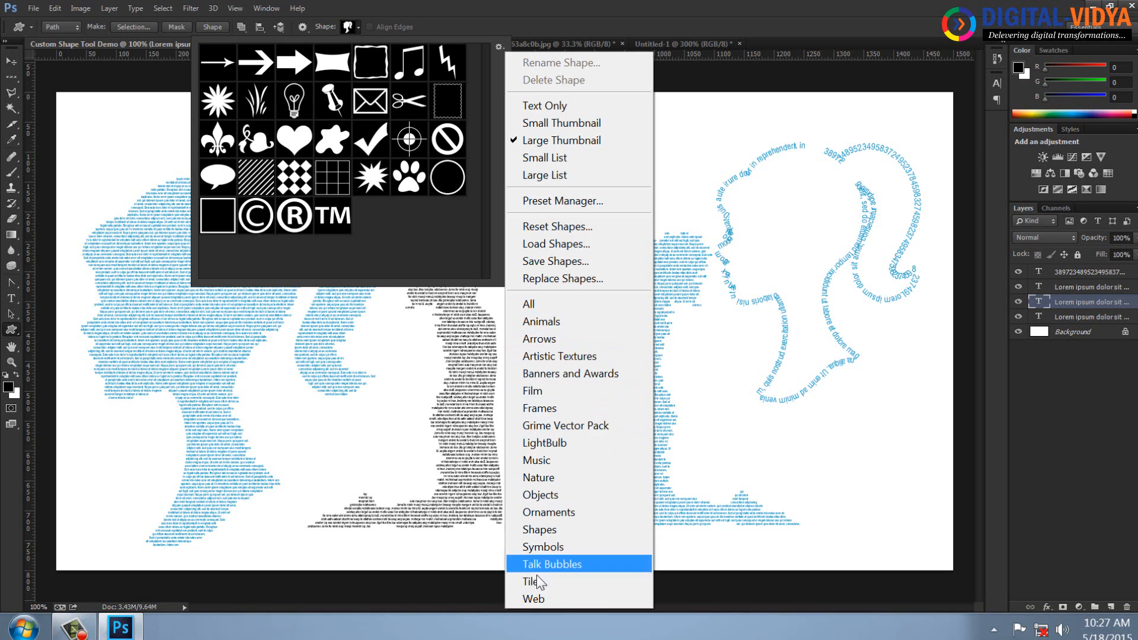
pyautogui.click(680, 290)
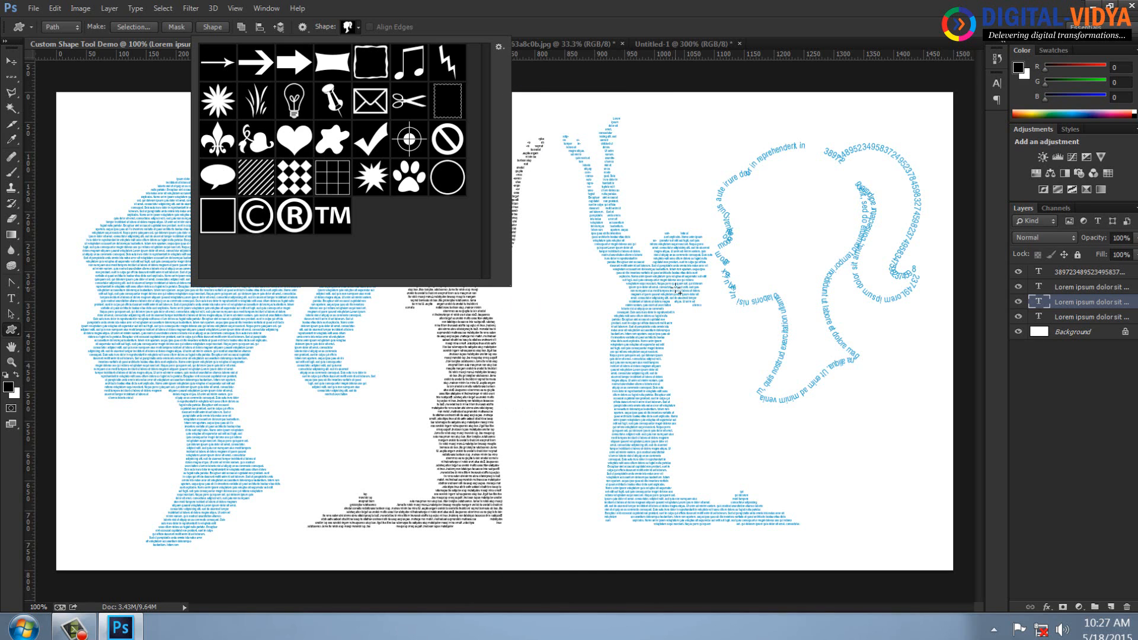
pyautogui.click(568, 8)
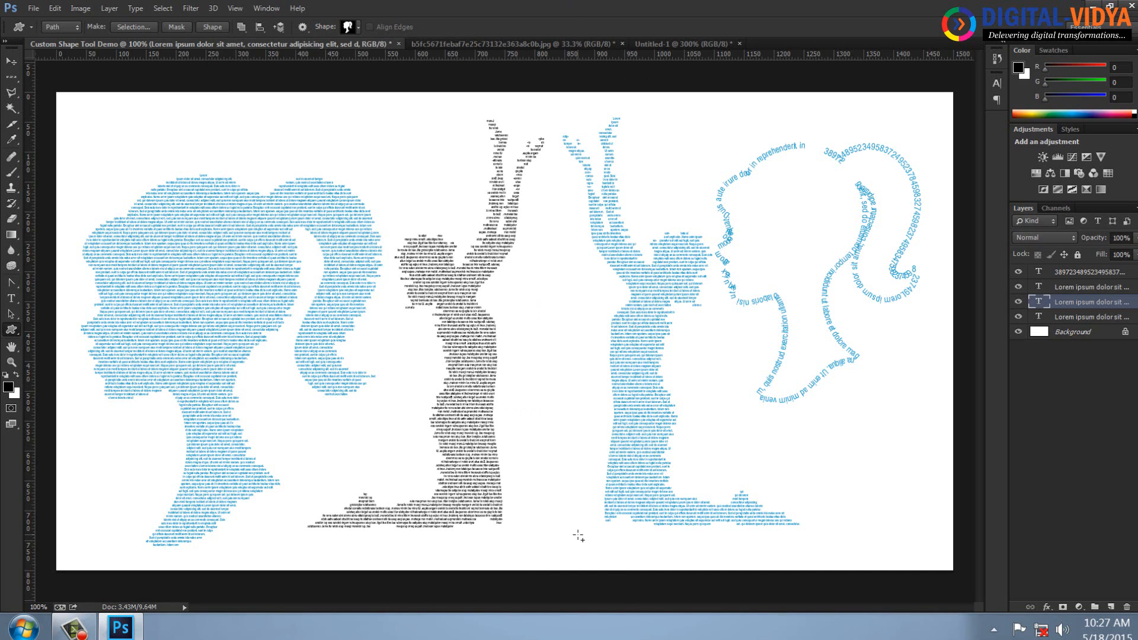